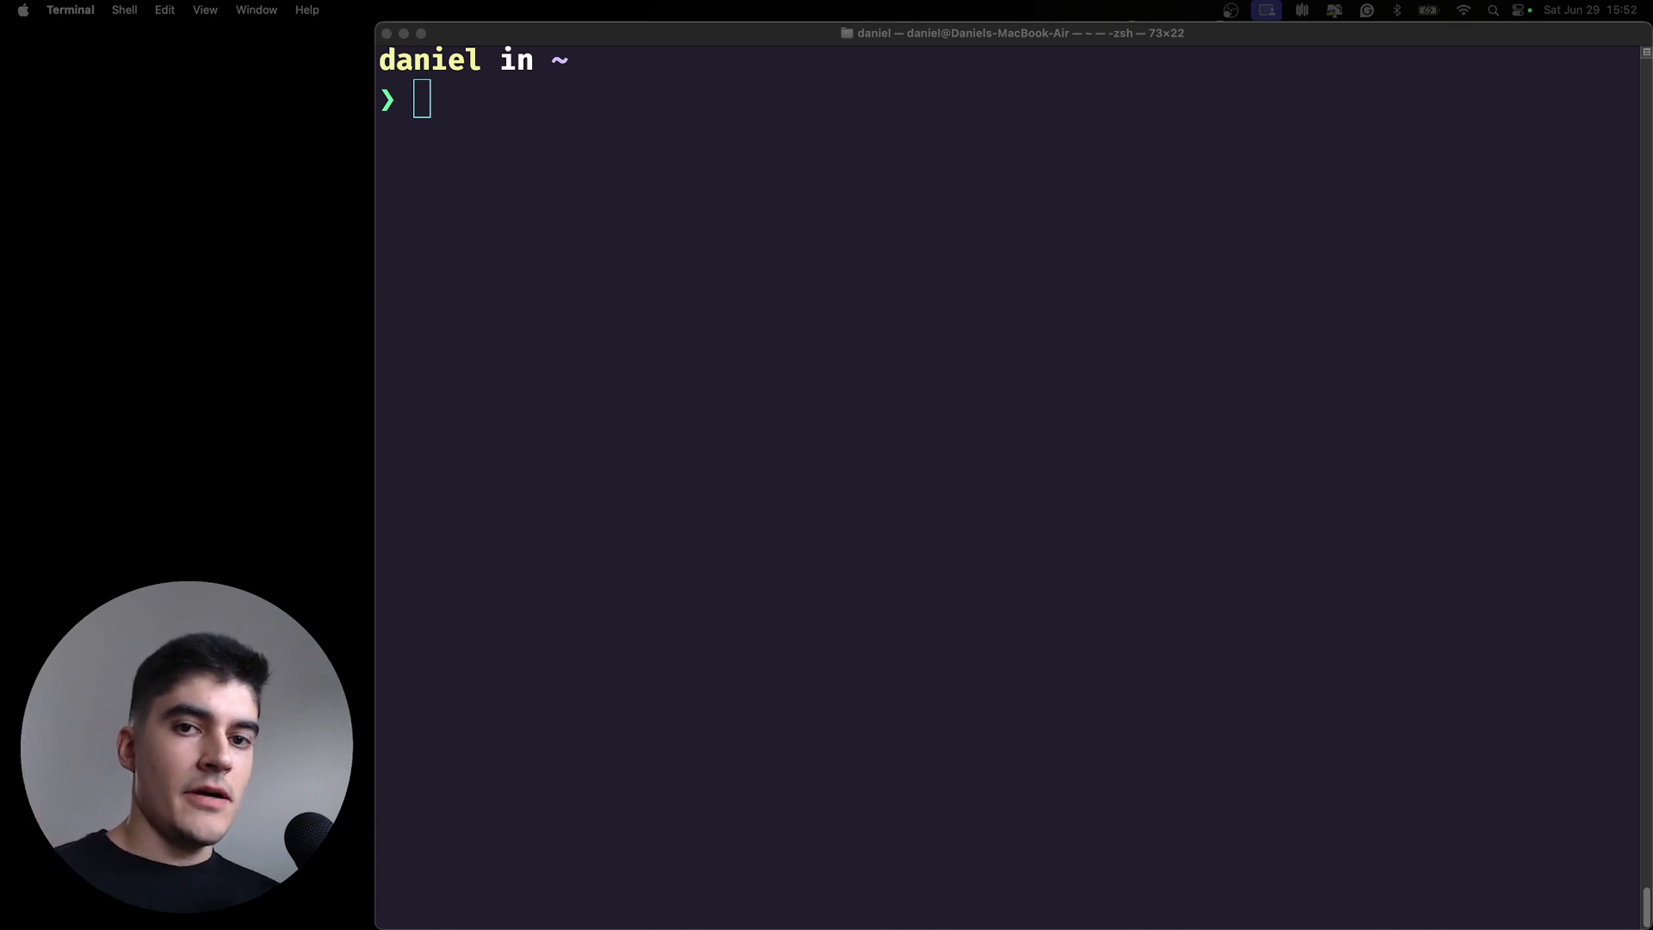
- Focus the Terminal window so the zsh prompt is ready for input
{"action": "left_click", "coordinate": [1367, 426]}
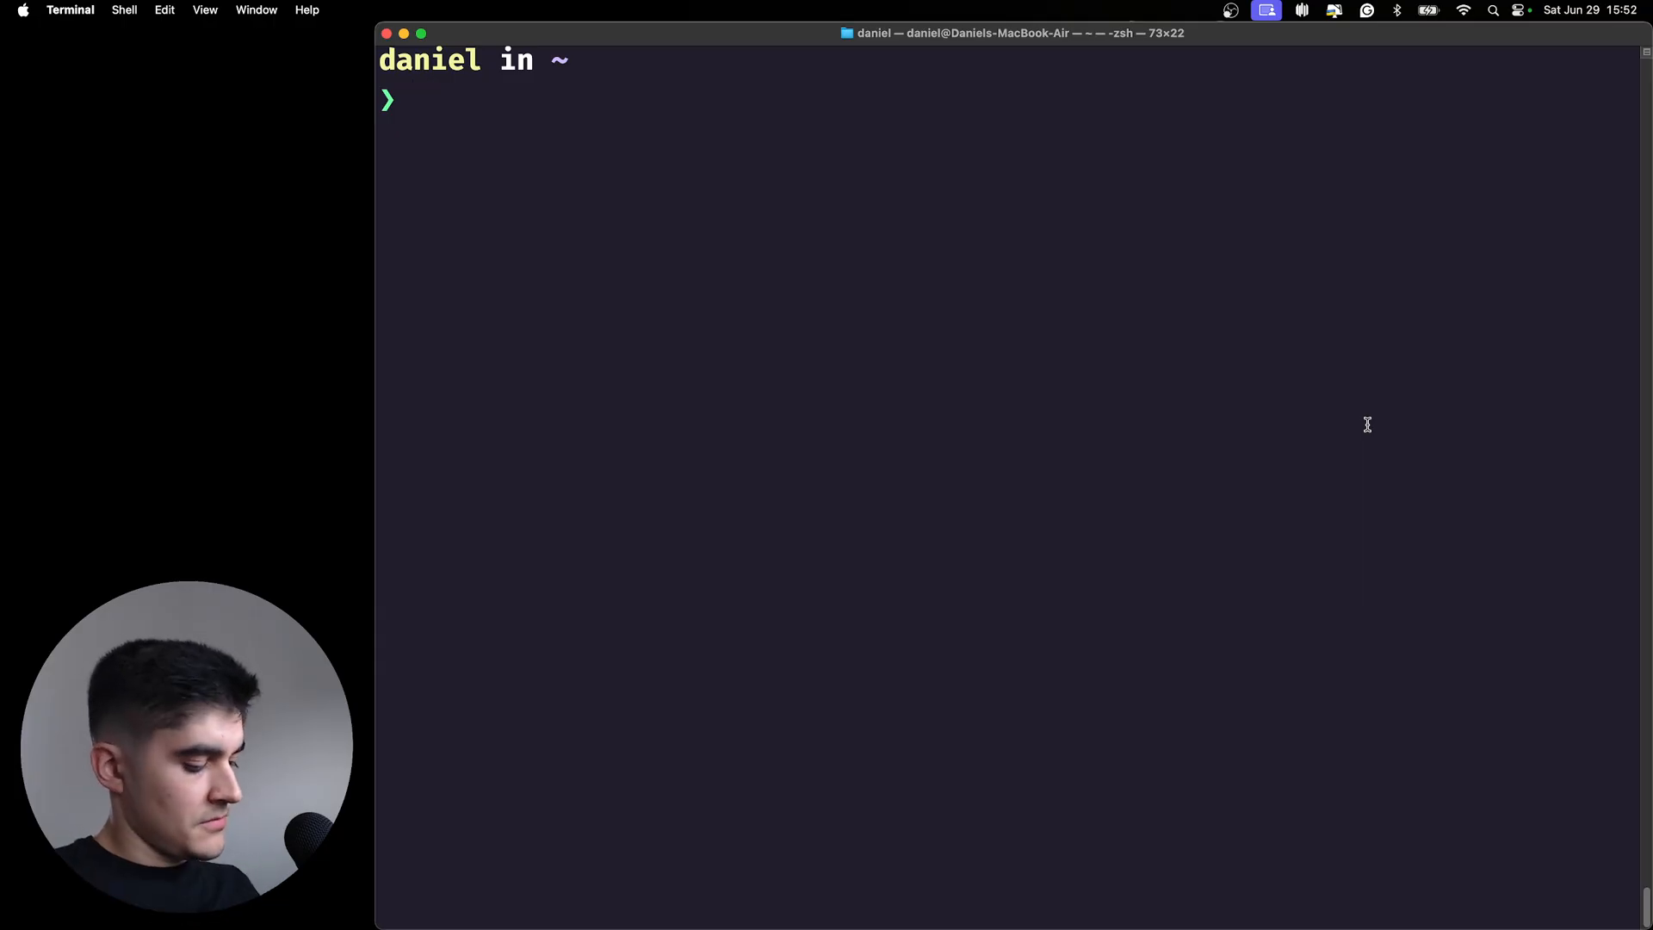
{"action": "type", "text": "iex"}
- Launch iex (Elixir 1.17.1) and clear the startup text from the screen
{"action": "key", "text": "Return"}
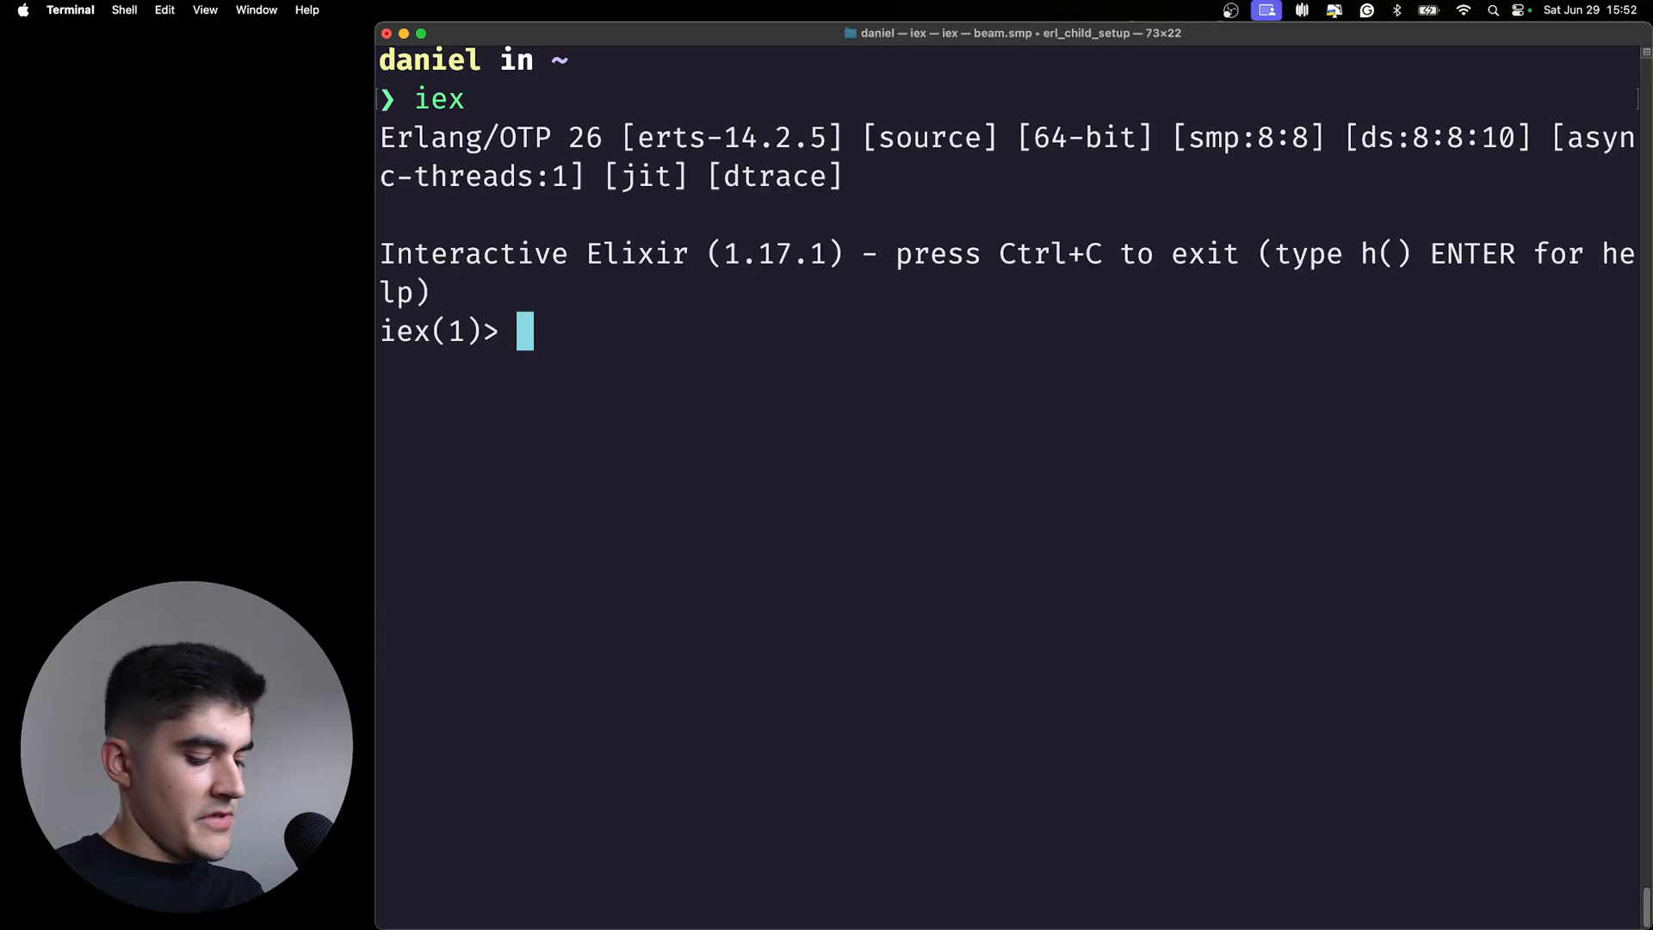
{"action": "key", "text": "ctrl+l"}
{"action": "type", "text": "File"}
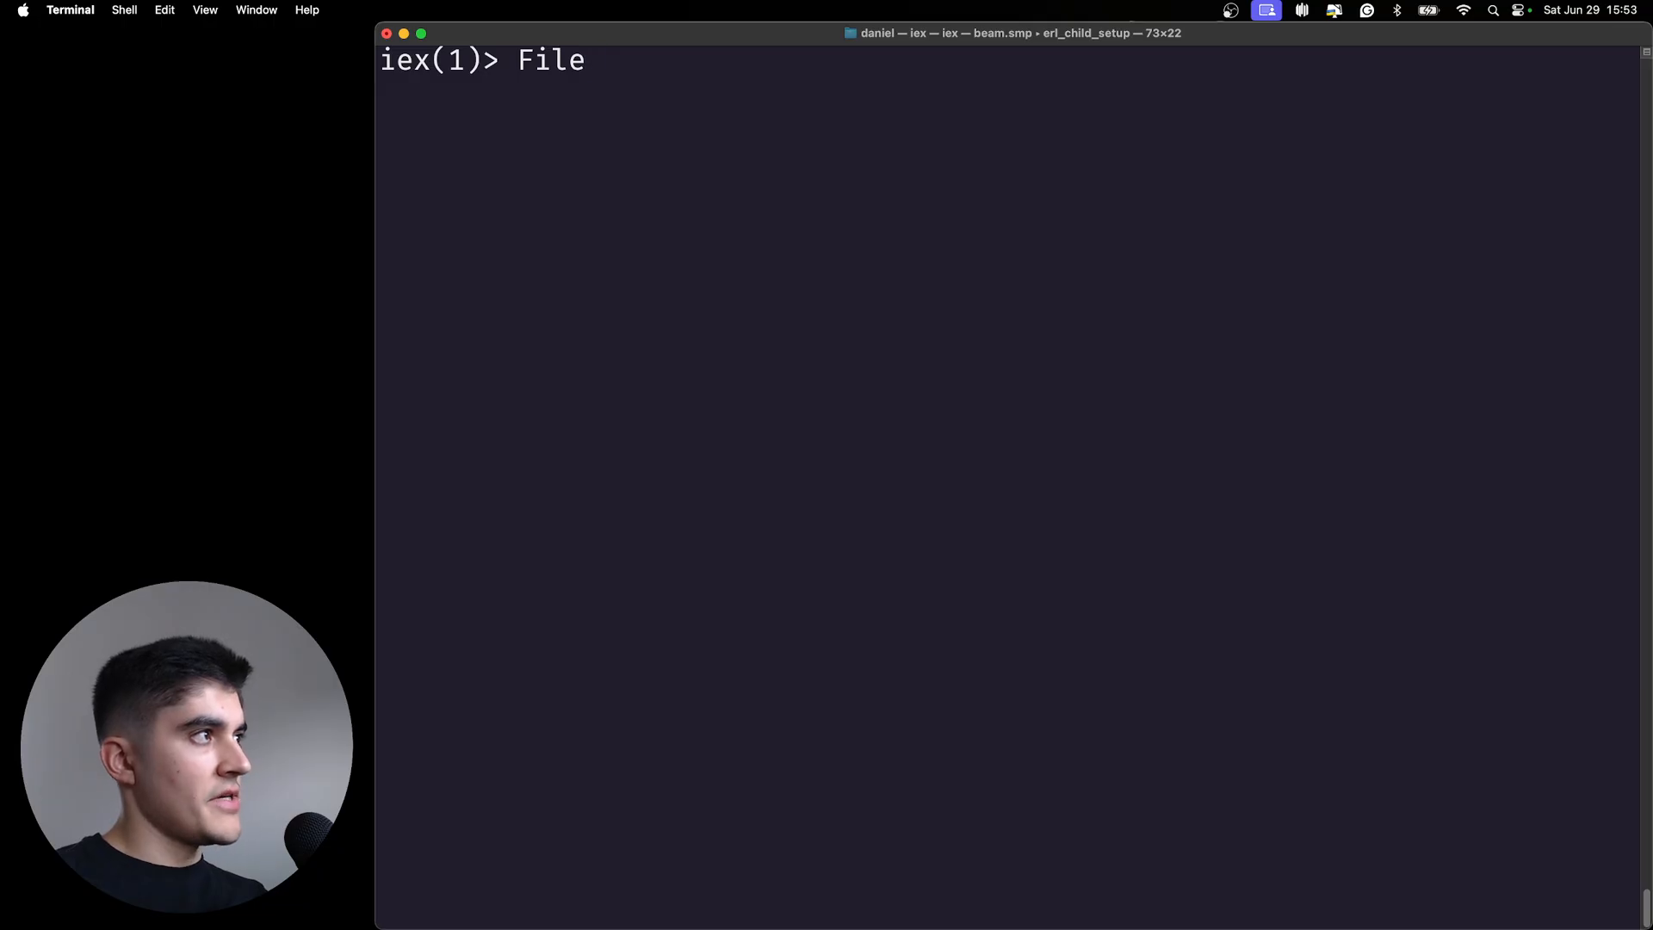
{"action": "type", "text": "."}
- List the File module's 89 functions and highlight bang/arity endings like copy!/2, copy!/3, close/1
{"action": "key", "text": "Tab"}
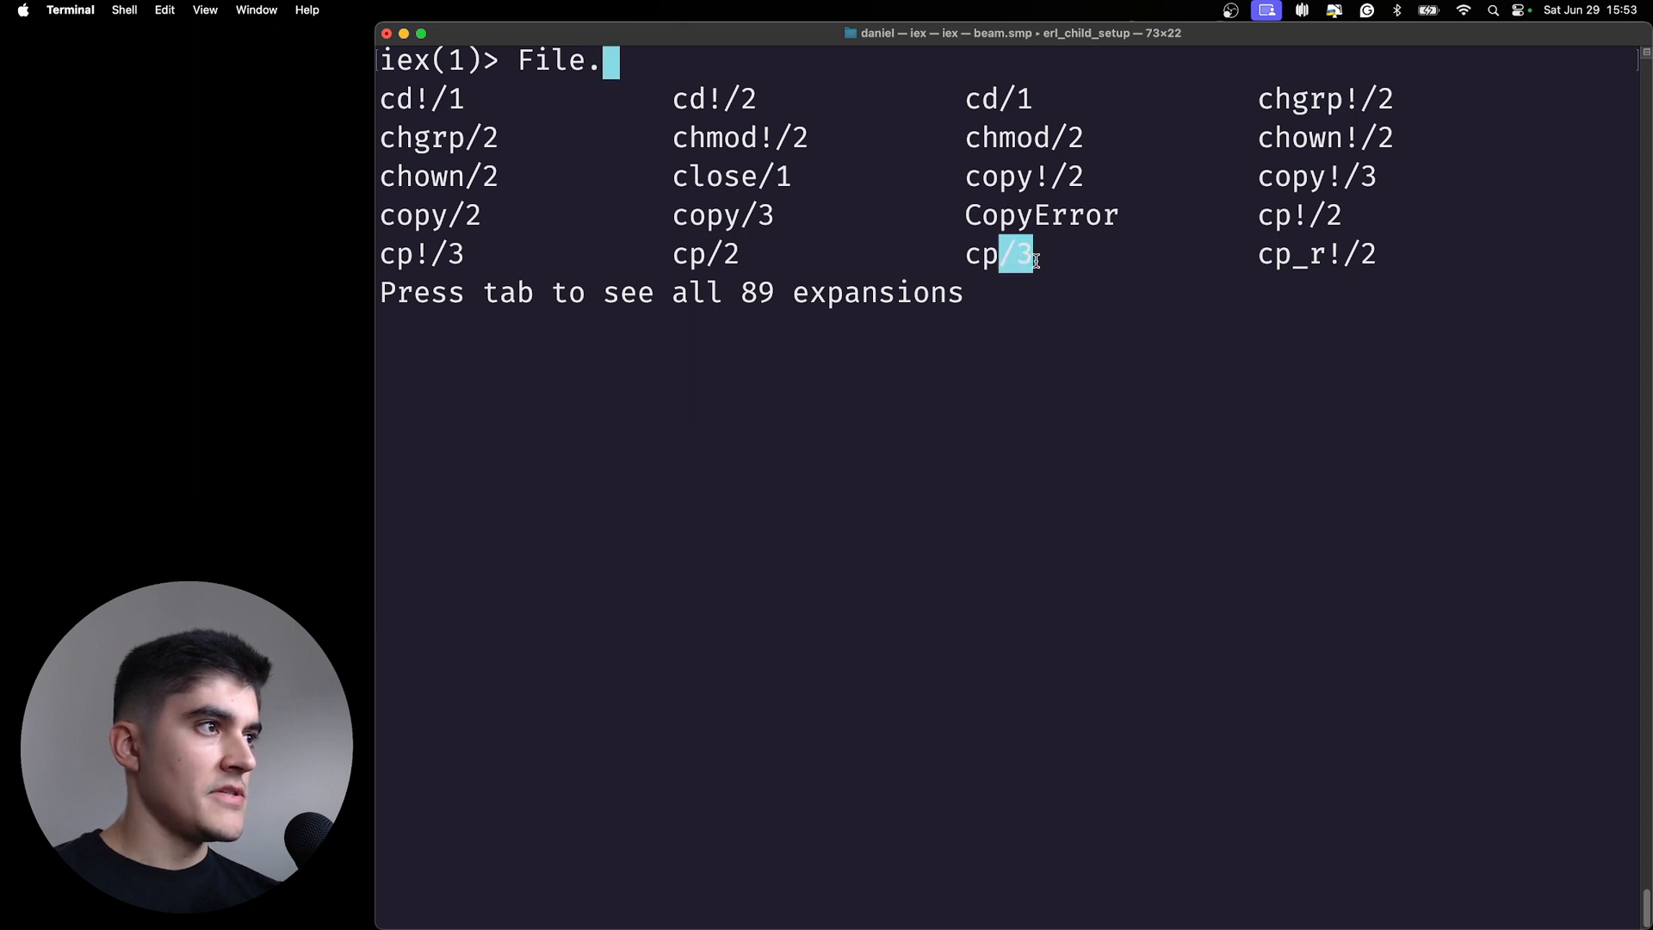
{"action": "mouse_move", "coordinate": [1057, 179]}
{"action": "left_mouse_down"}
{"action": "mouse_move", "coordinate": [1088, 180]}
{"action": "mouse_move", "coordinate": [1053, 140]}
{"action": "left_mouse_up"}
{"action": "left_click", "coordinate": [1351, 176]}
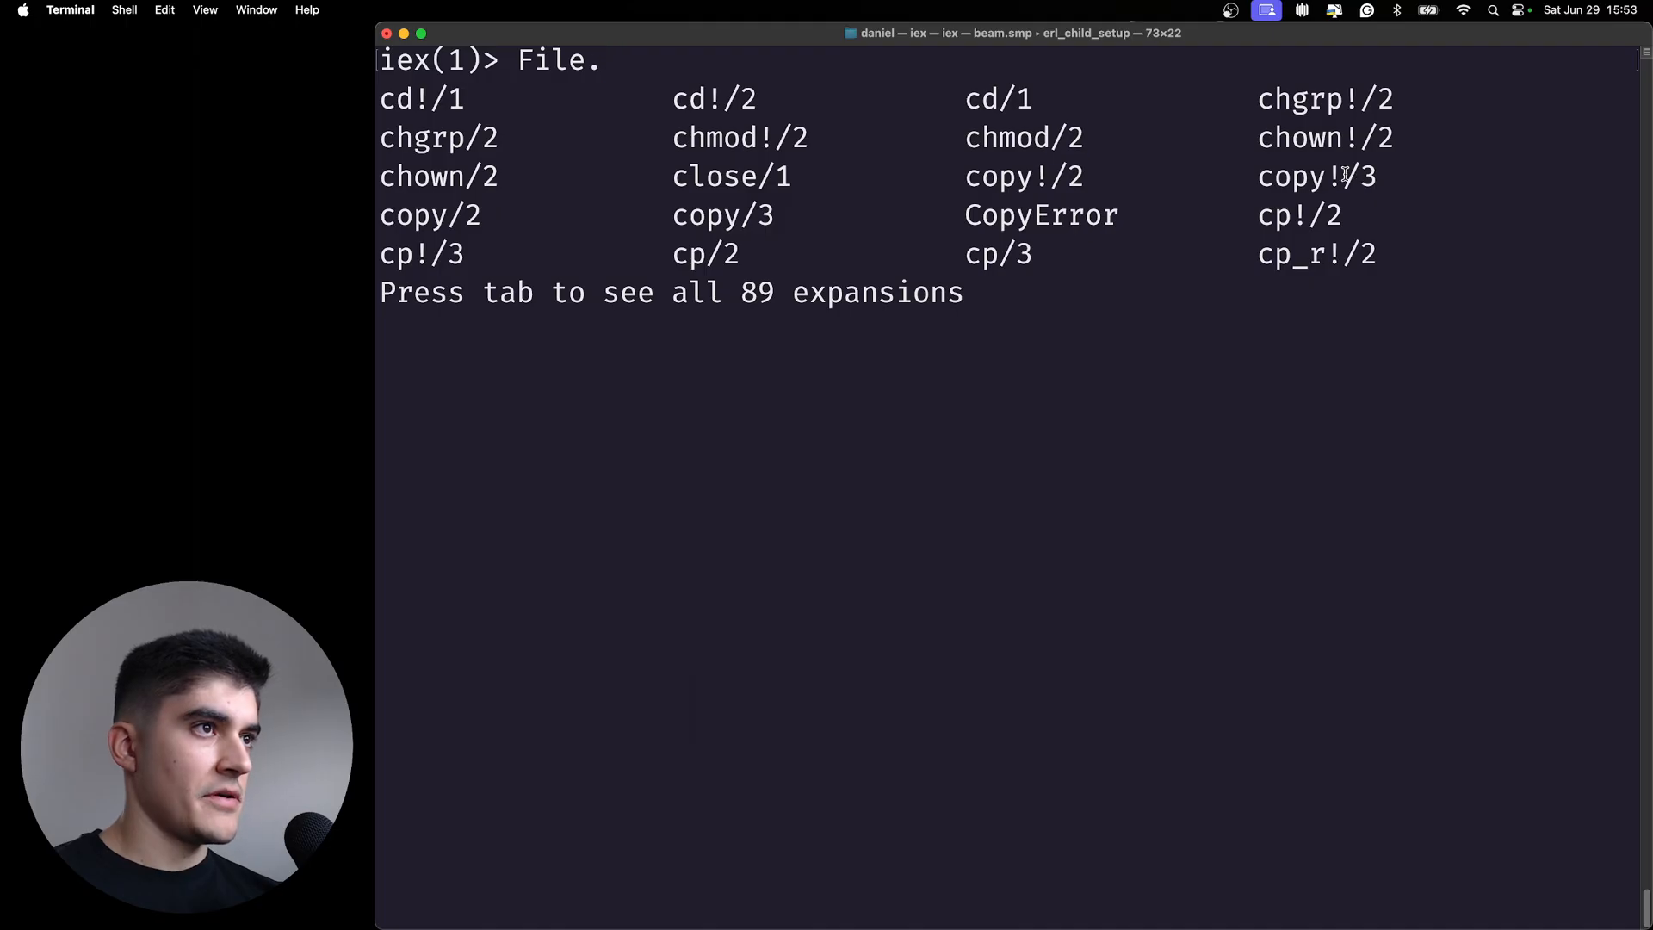
{"action": "left_click_drag", "start_coordinate": [1348, 177], "coordinate": [1379, 179]}
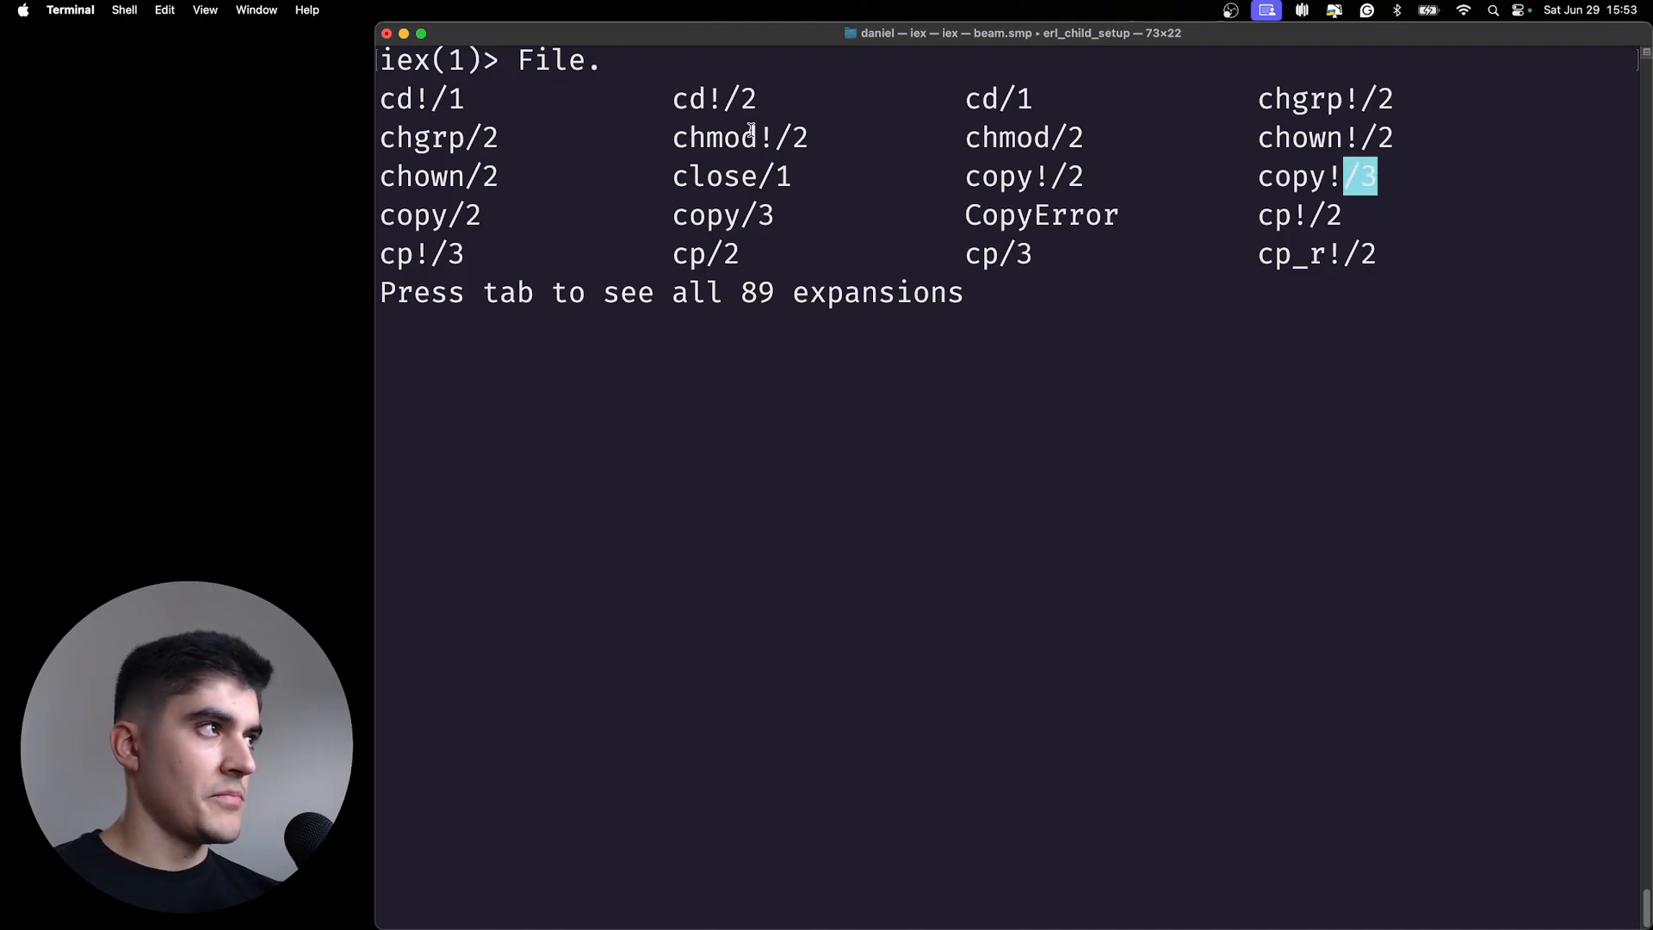
{"action": "left_click", "coordinate": [664, 100]}
{"action": "mouse_move", "coordinate": [673, 100]}
{"action": "left_mouse_down"}
{"action": "mouse_move", "coordinate": [823, 130]}
{"action": "mouse_move", "coordinate": [685, 145]}
{"action": "left_mouse_up"}
{"action": "left_click_drag", "start_coordinate": [795, 177], "coordinate": [757, 181]}
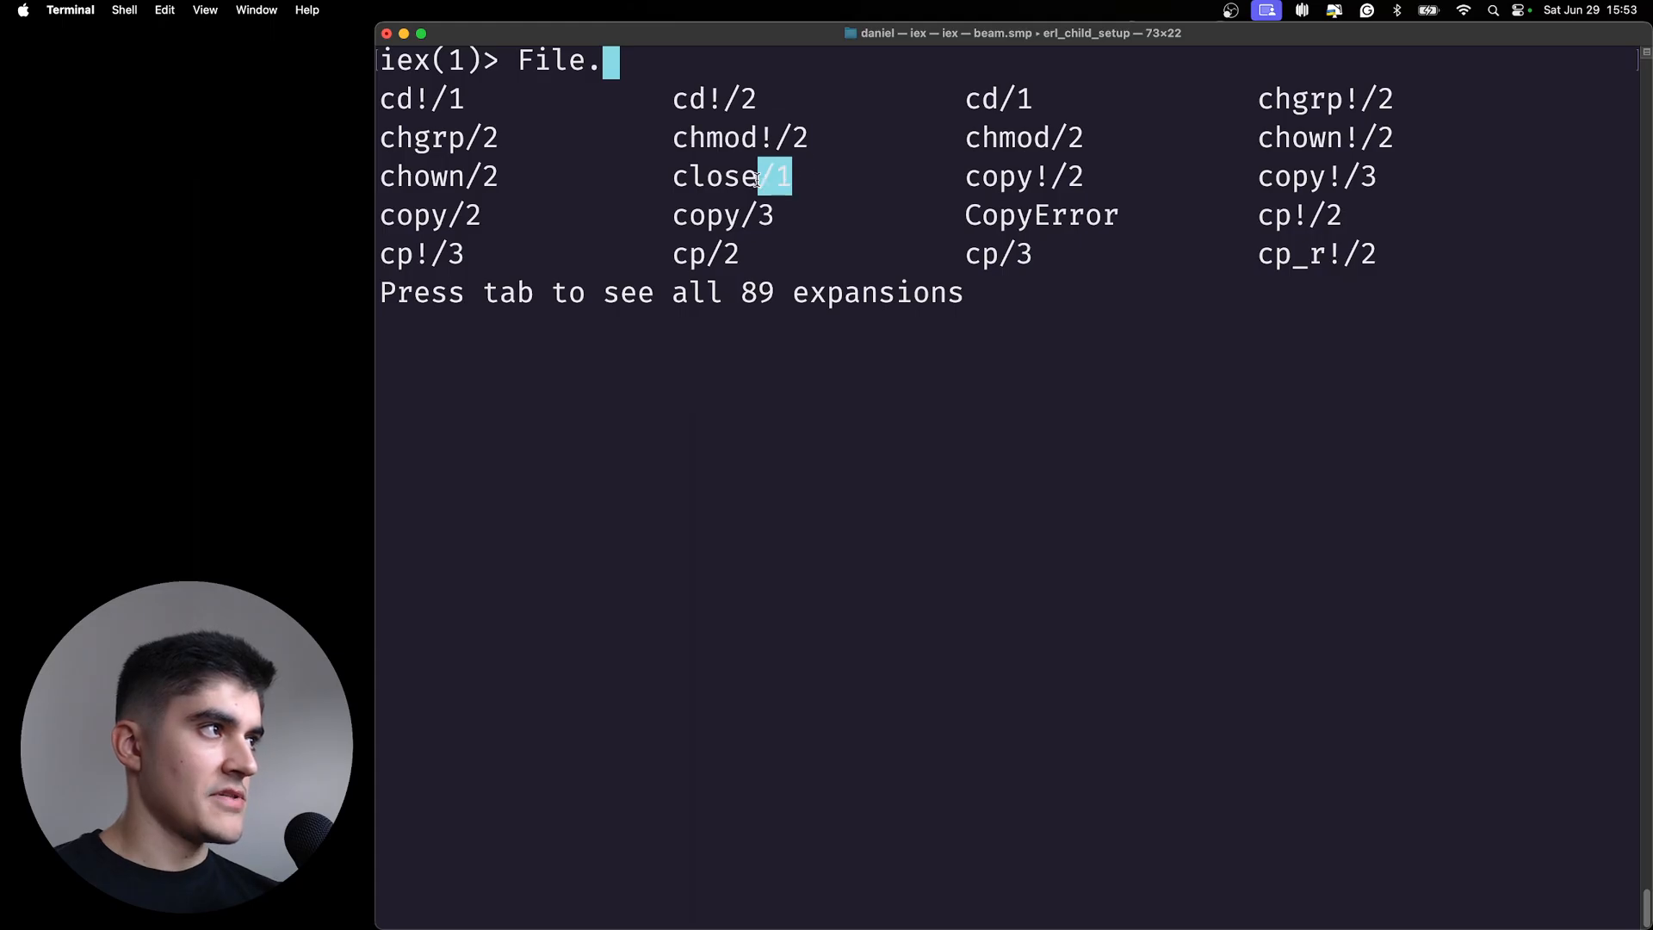
{"action": "left_click", "coordinate": [1020, 254]}
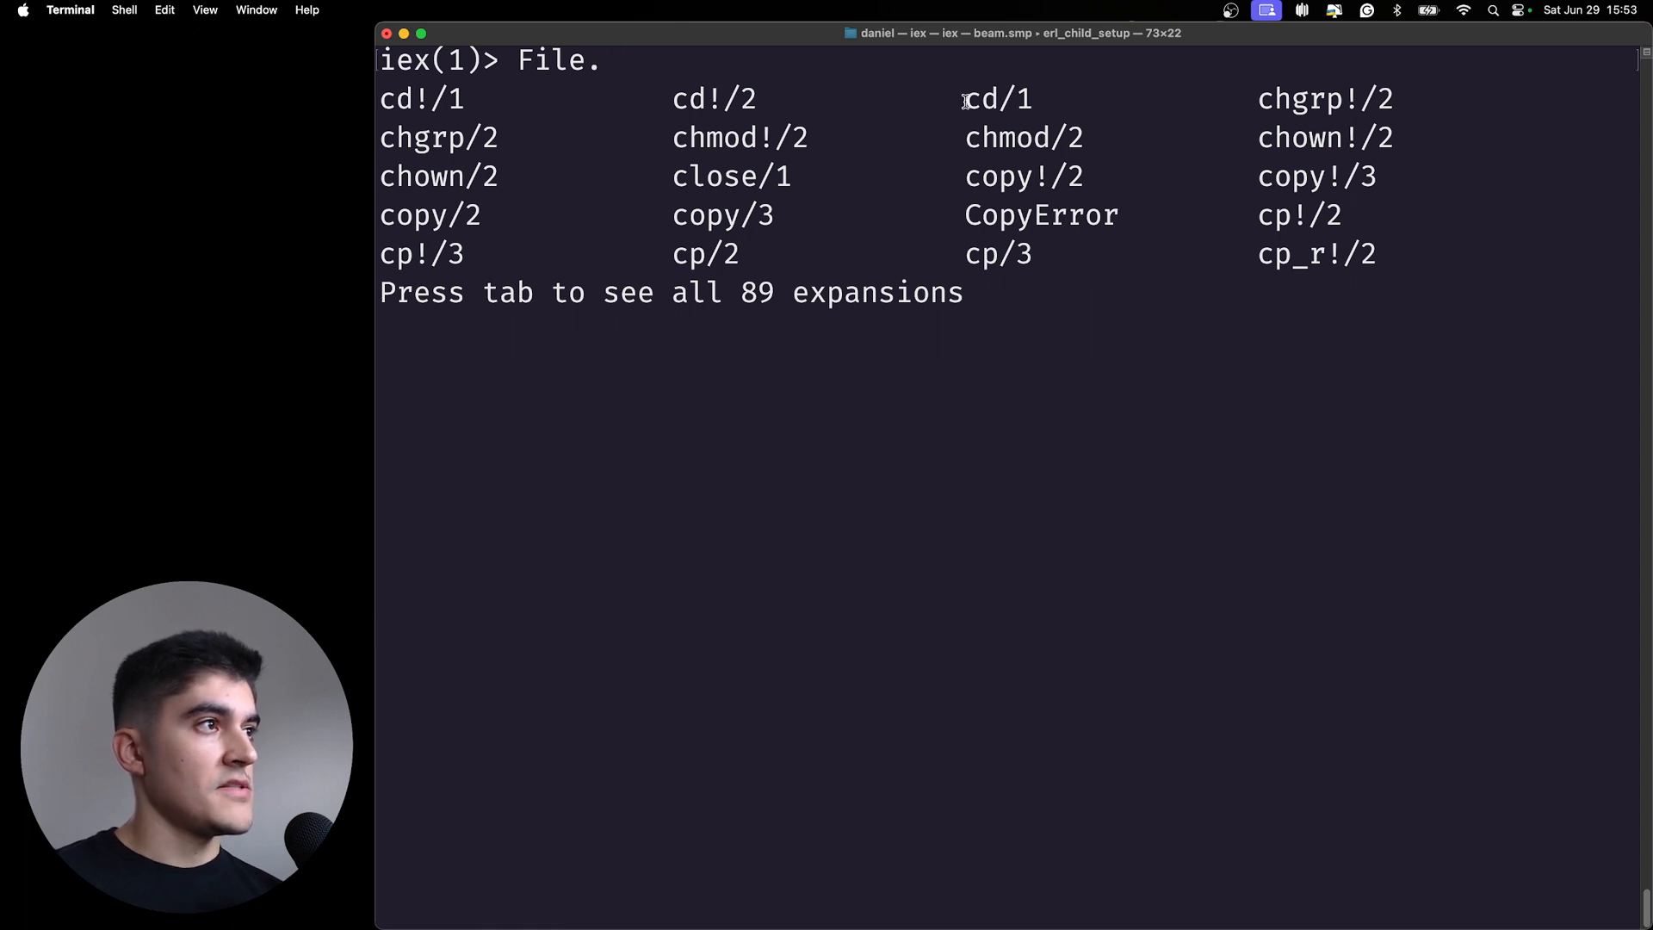
- Highlight cd/1 versus cd!/2 in the completion list to contrast the bang variant
{"action": "mouse_move", "coordinate": [965, 100]}
{"action": "left_mouse_down"}
{"action": "mouse_move", "coordinate": [1031, 100]}
{"action": "mouse_move", "coordinate": [989, 130]}
{"action": "left_mouse_up"}
{"action": "left_click", "coordinate": [1037, 102]}
{"action": "left_click", "coordinate": [990, 125]}
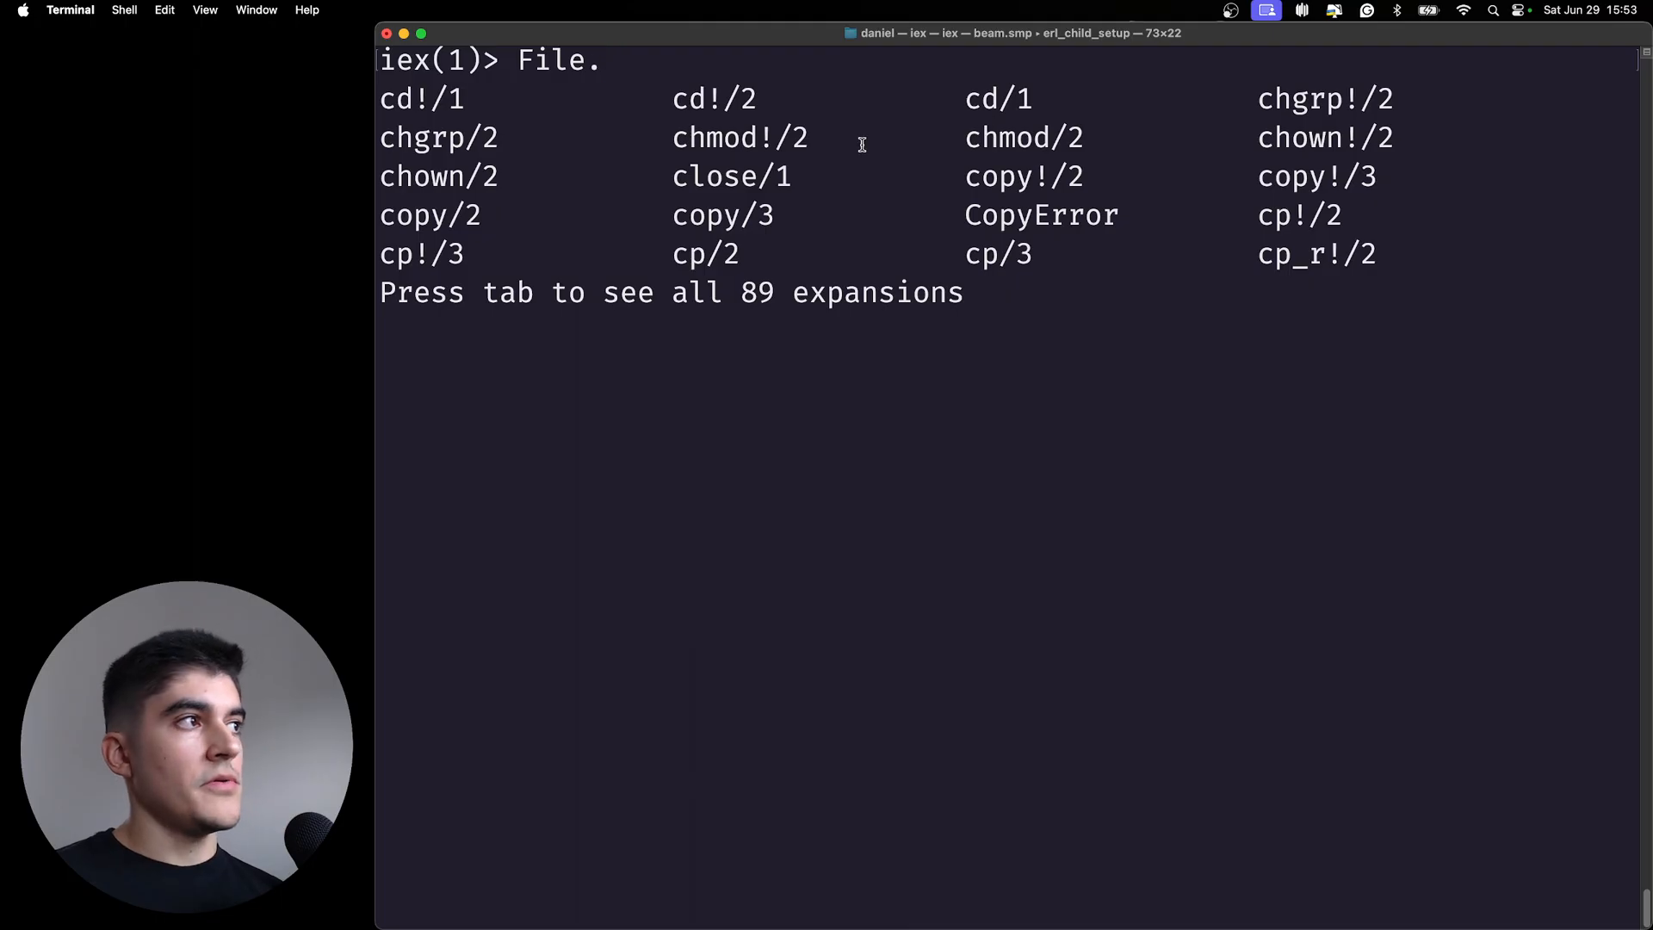
{"action": "left_click_drag", "start_coordinate": [761, 100], "coordinate": [671, 101]}
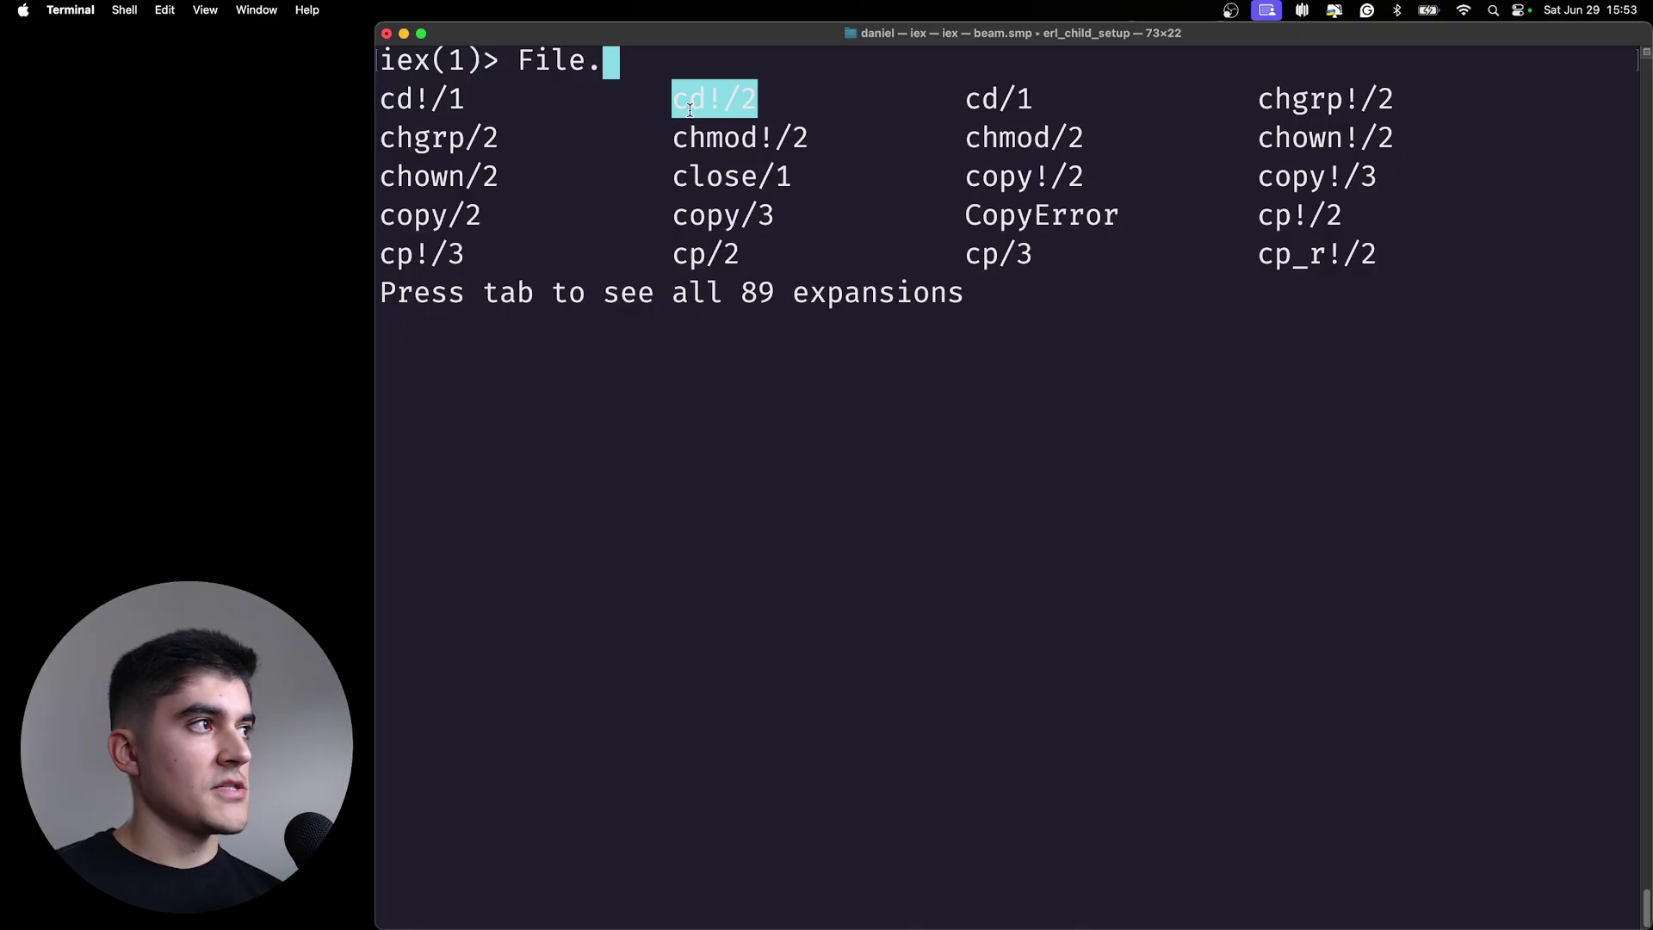
{"action": "left_click", "coordinate": [864, 236]}
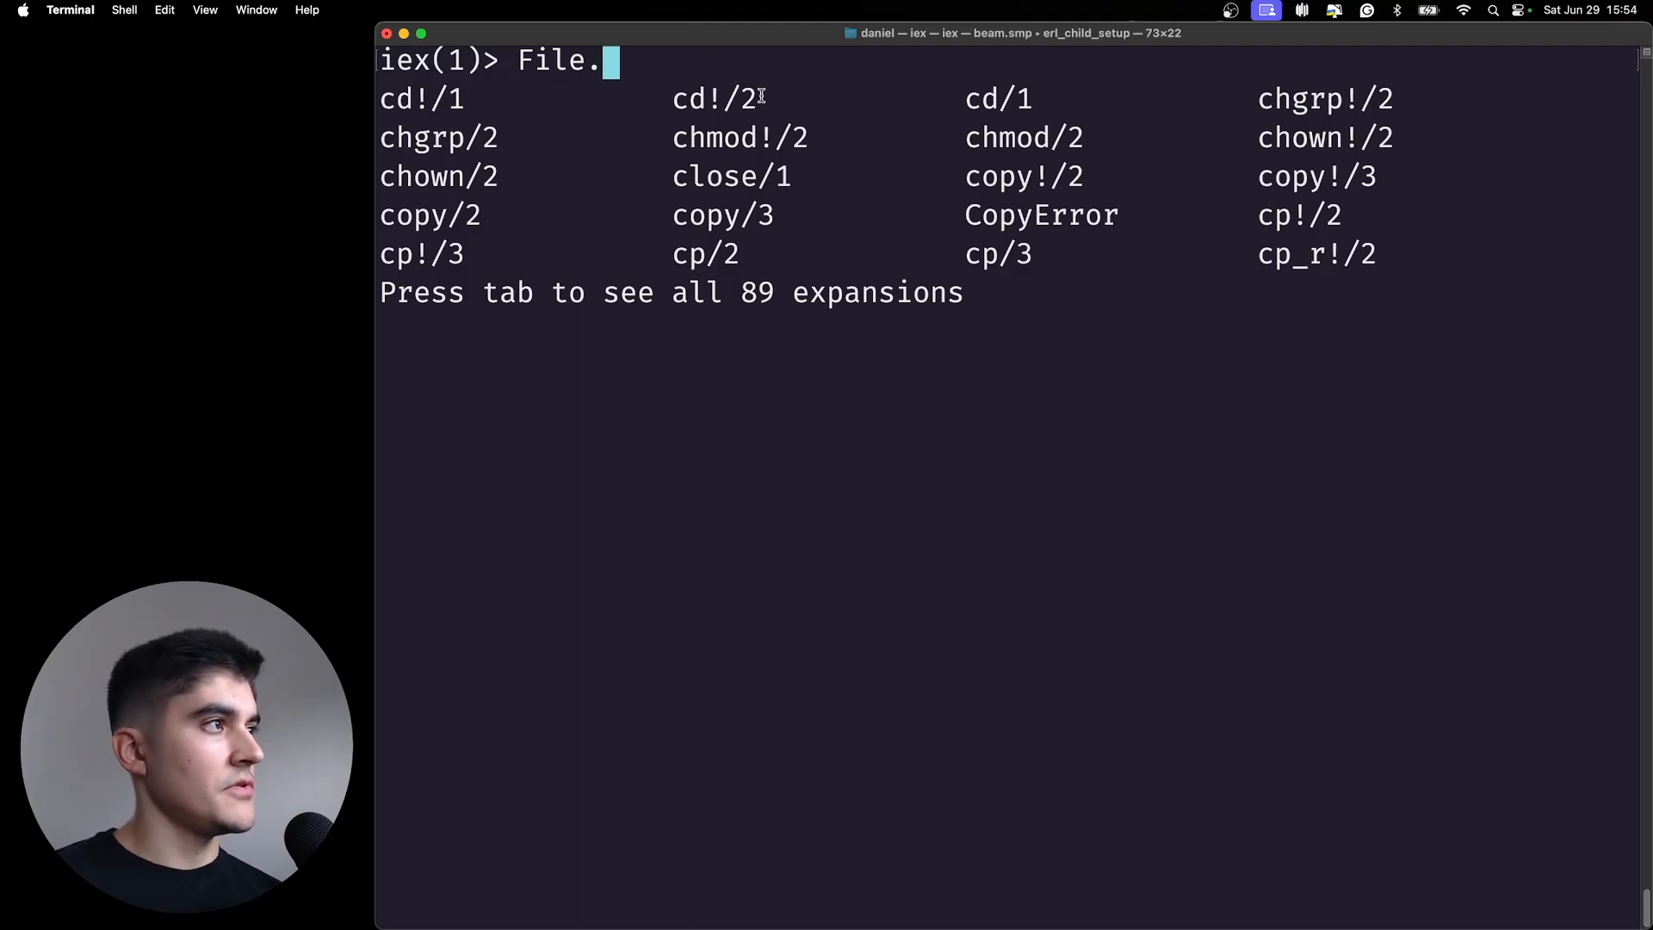
{"action": "left_click_drag", "start_coordinate": [720, 100], "coordinate": [712, 101]}
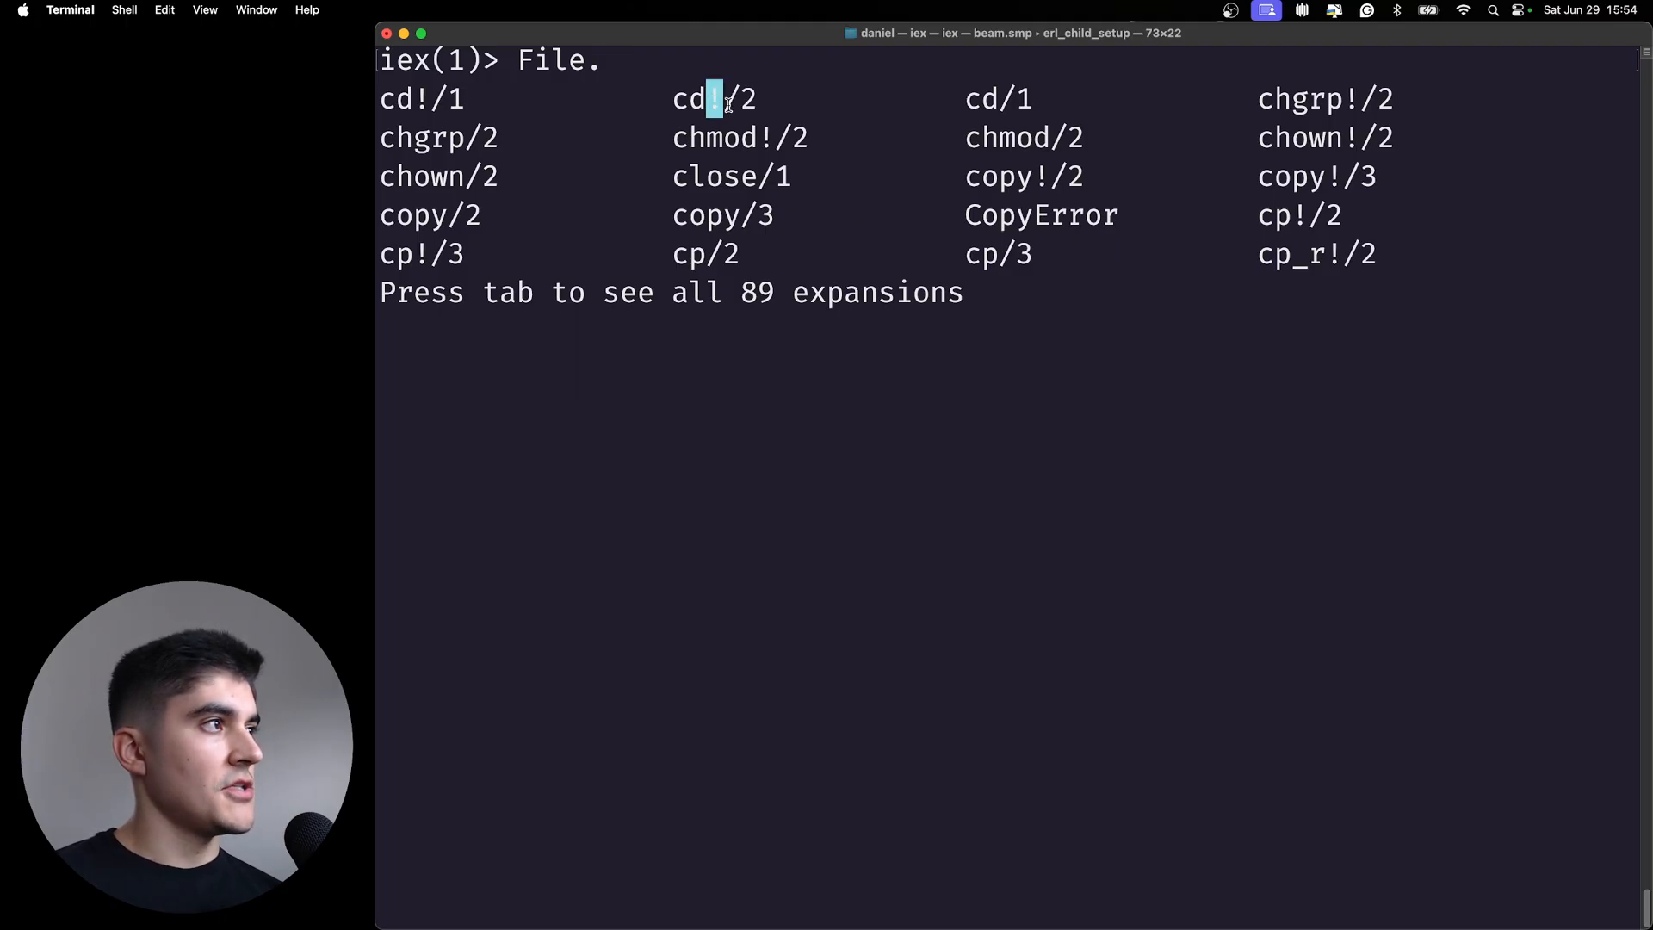
{"action": "left_click", "coordinate": [729, 104]}
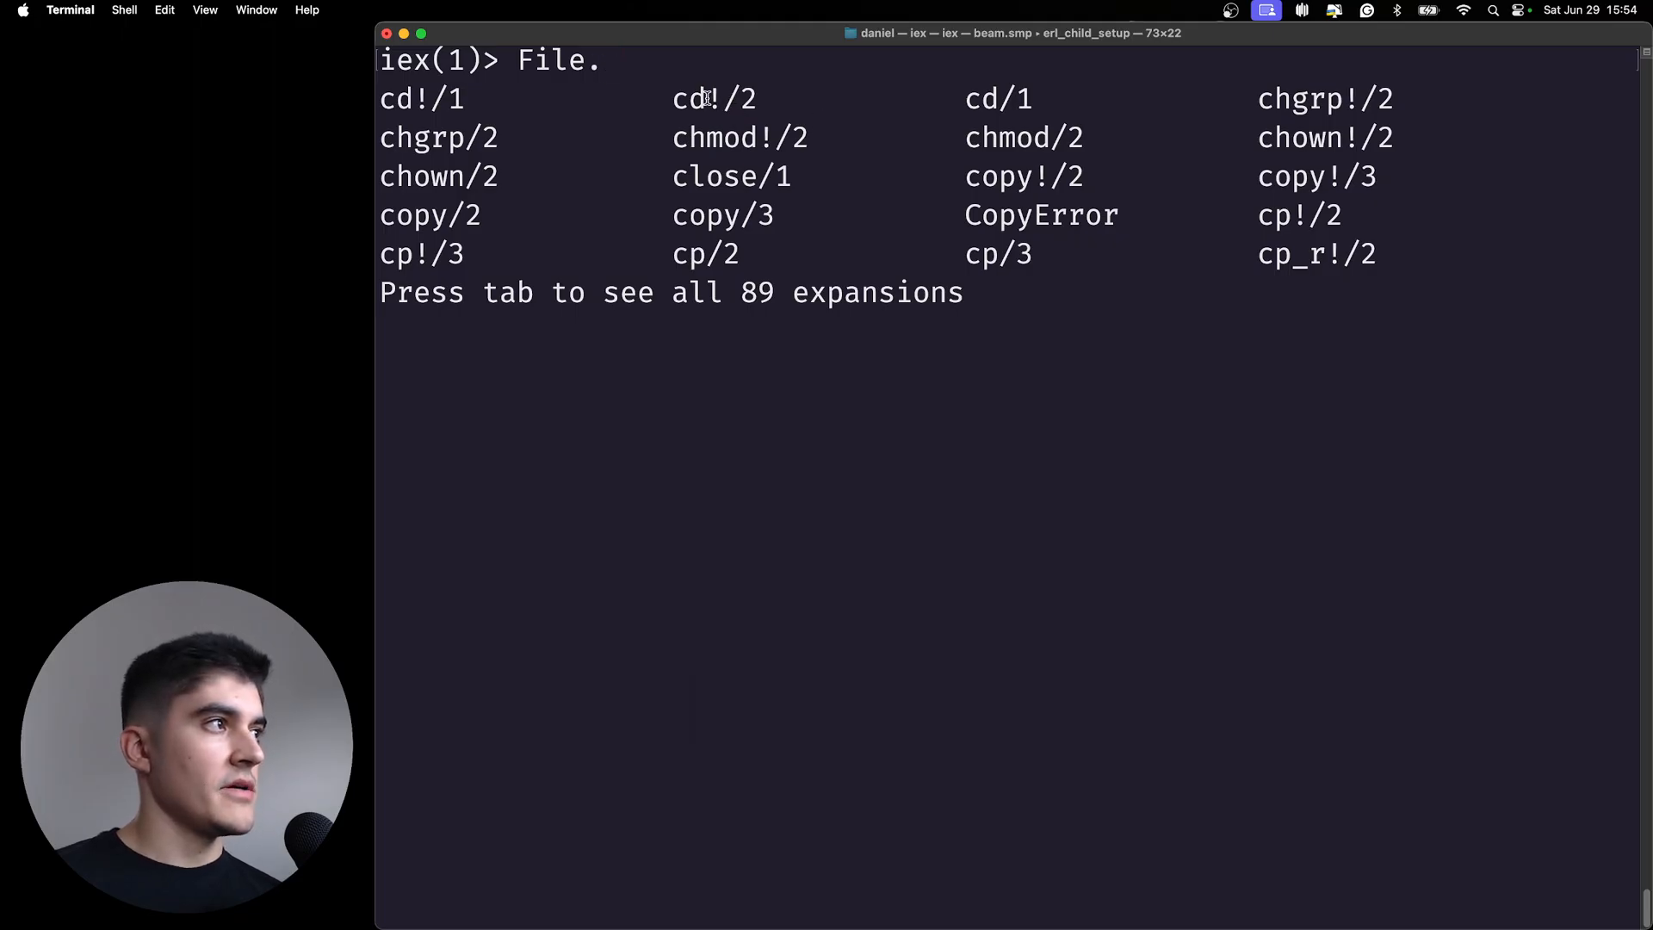
{"action": "left_click", "coordinate": [738, 102]}
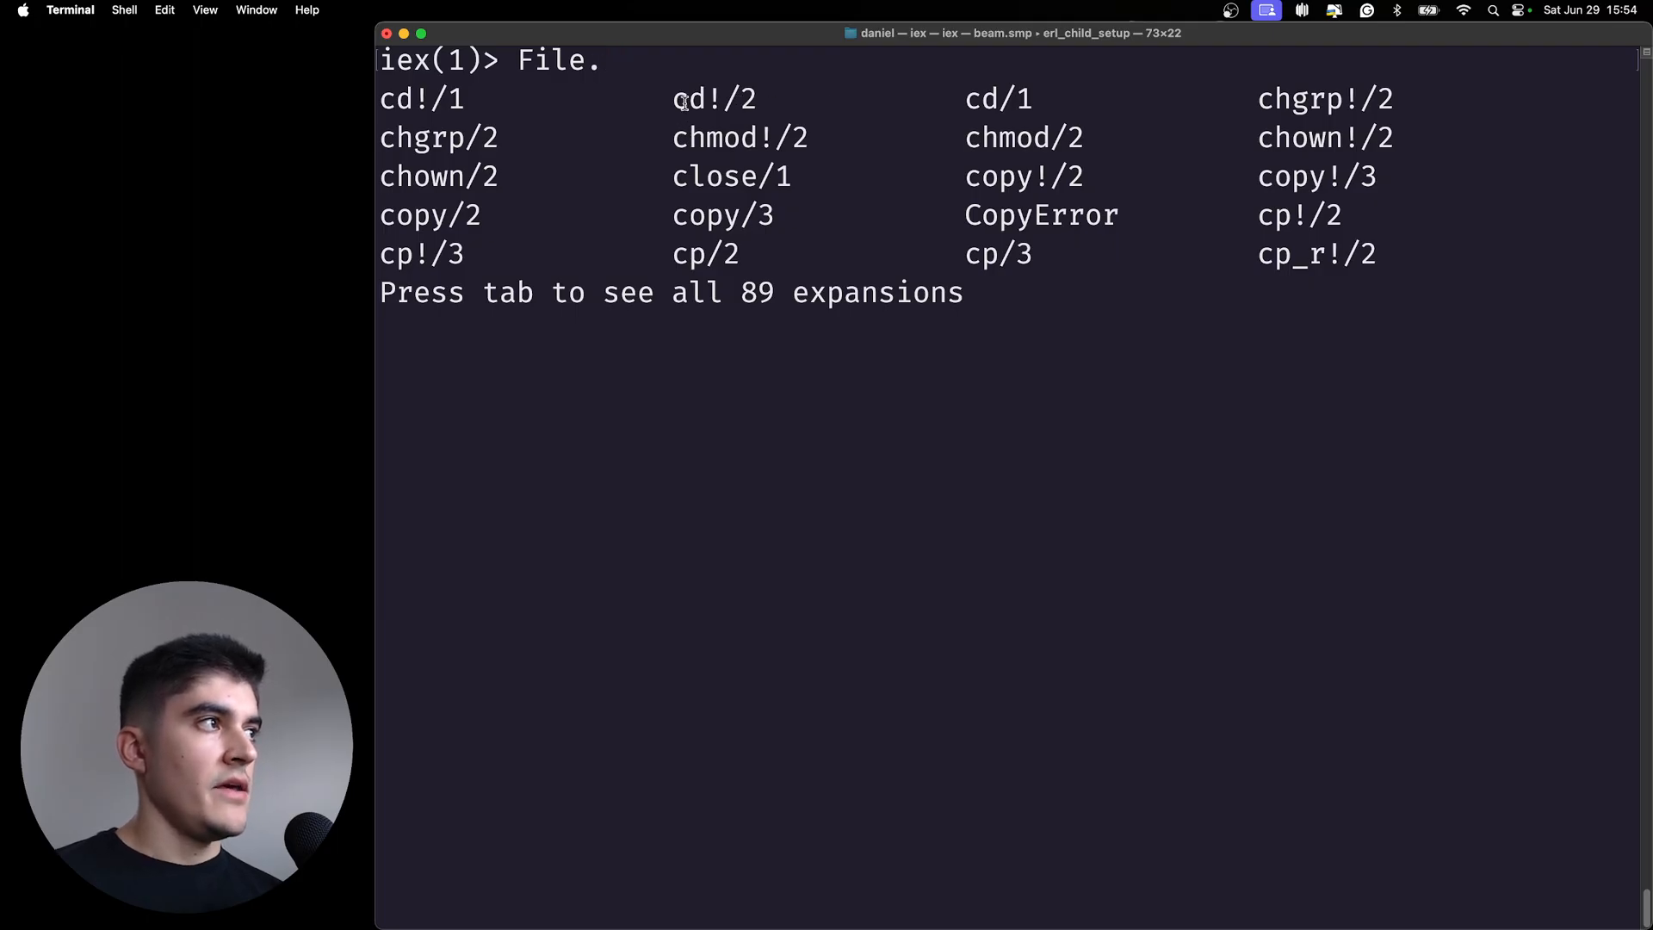
{"action": "left_click_drag", "start_coordinate": [672, 101], "coordinate": [753, 100]}
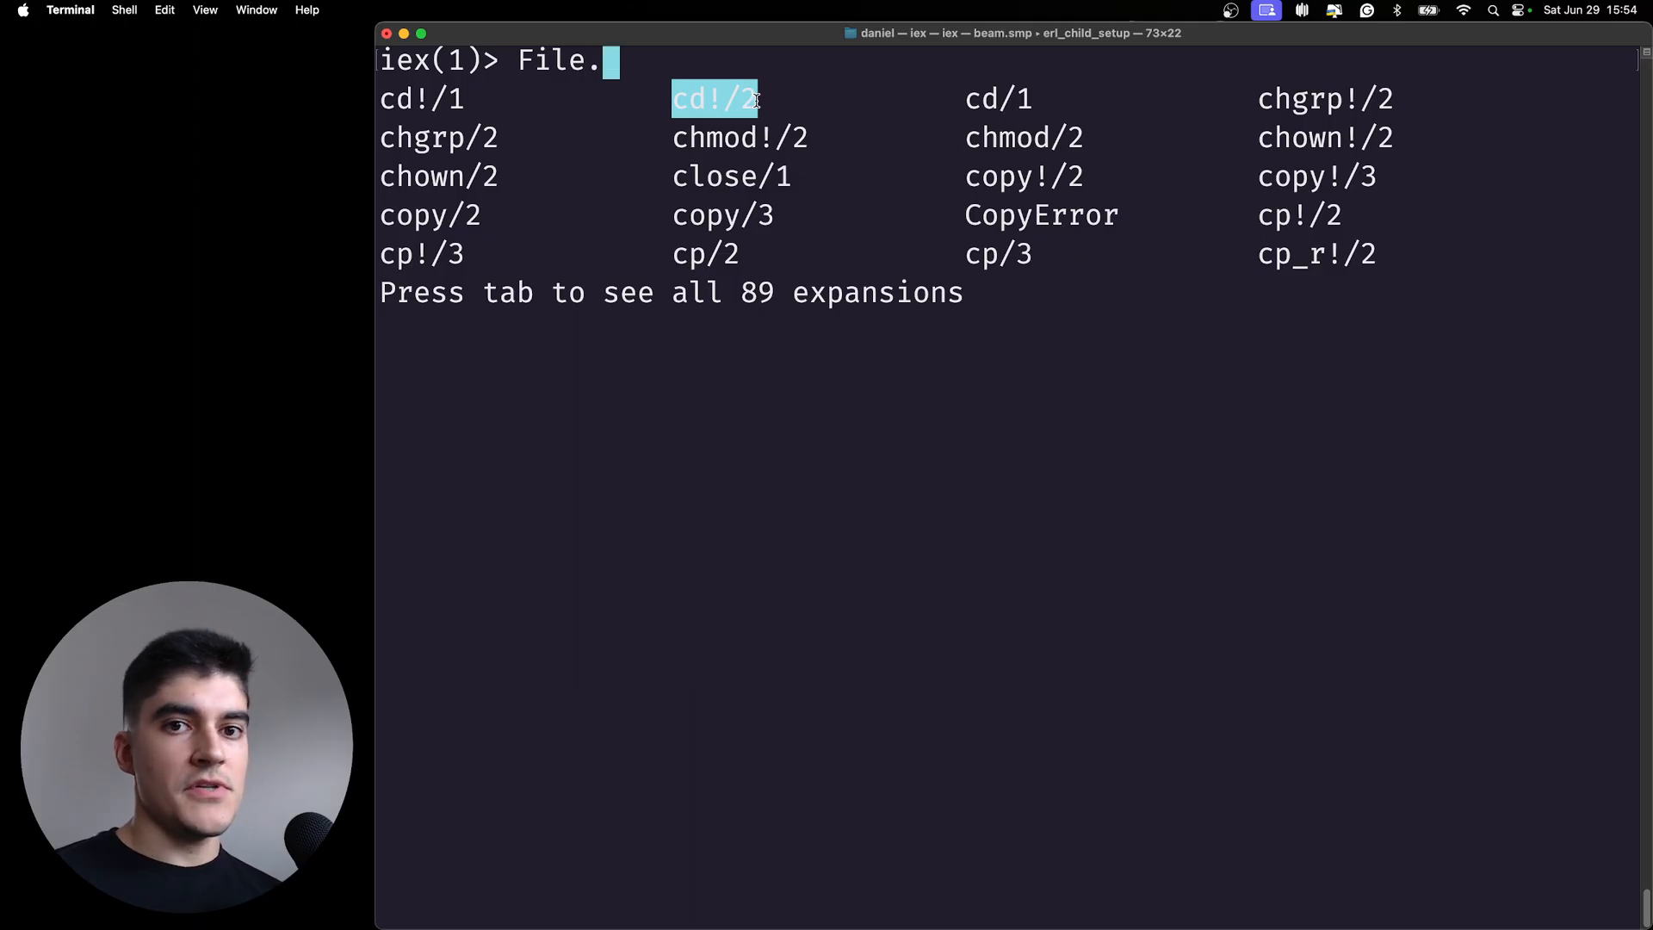
{"action": "left_click", "coordinate": [759, 101]}
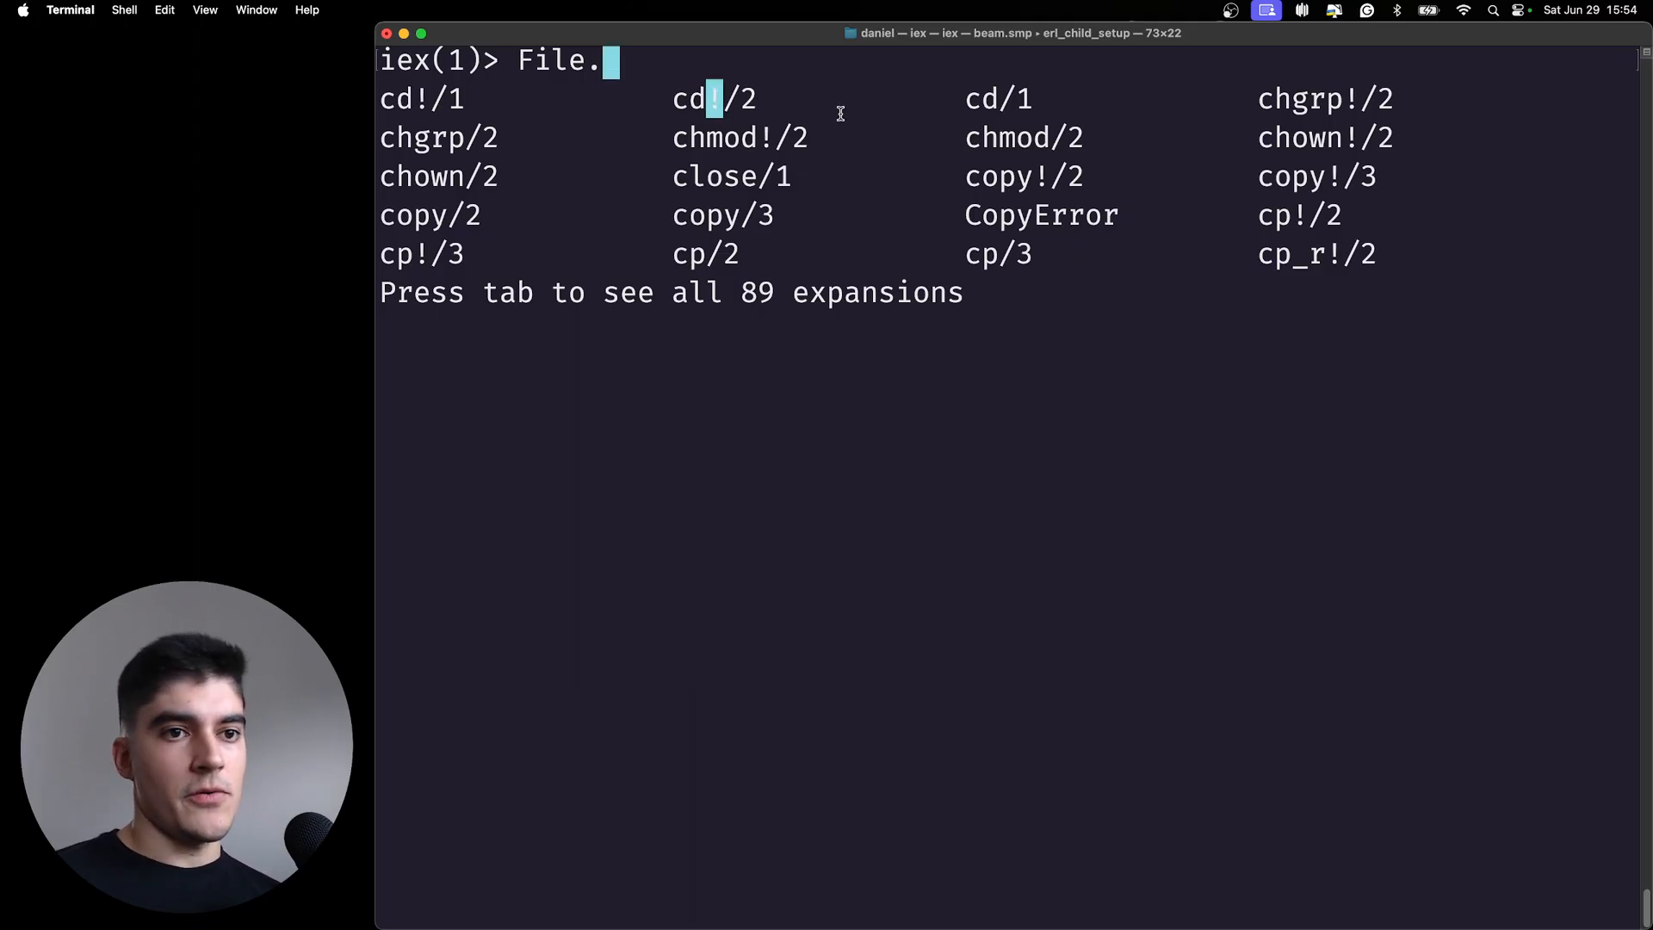
{"action": "left_click", "coordinate": [790, 101]}
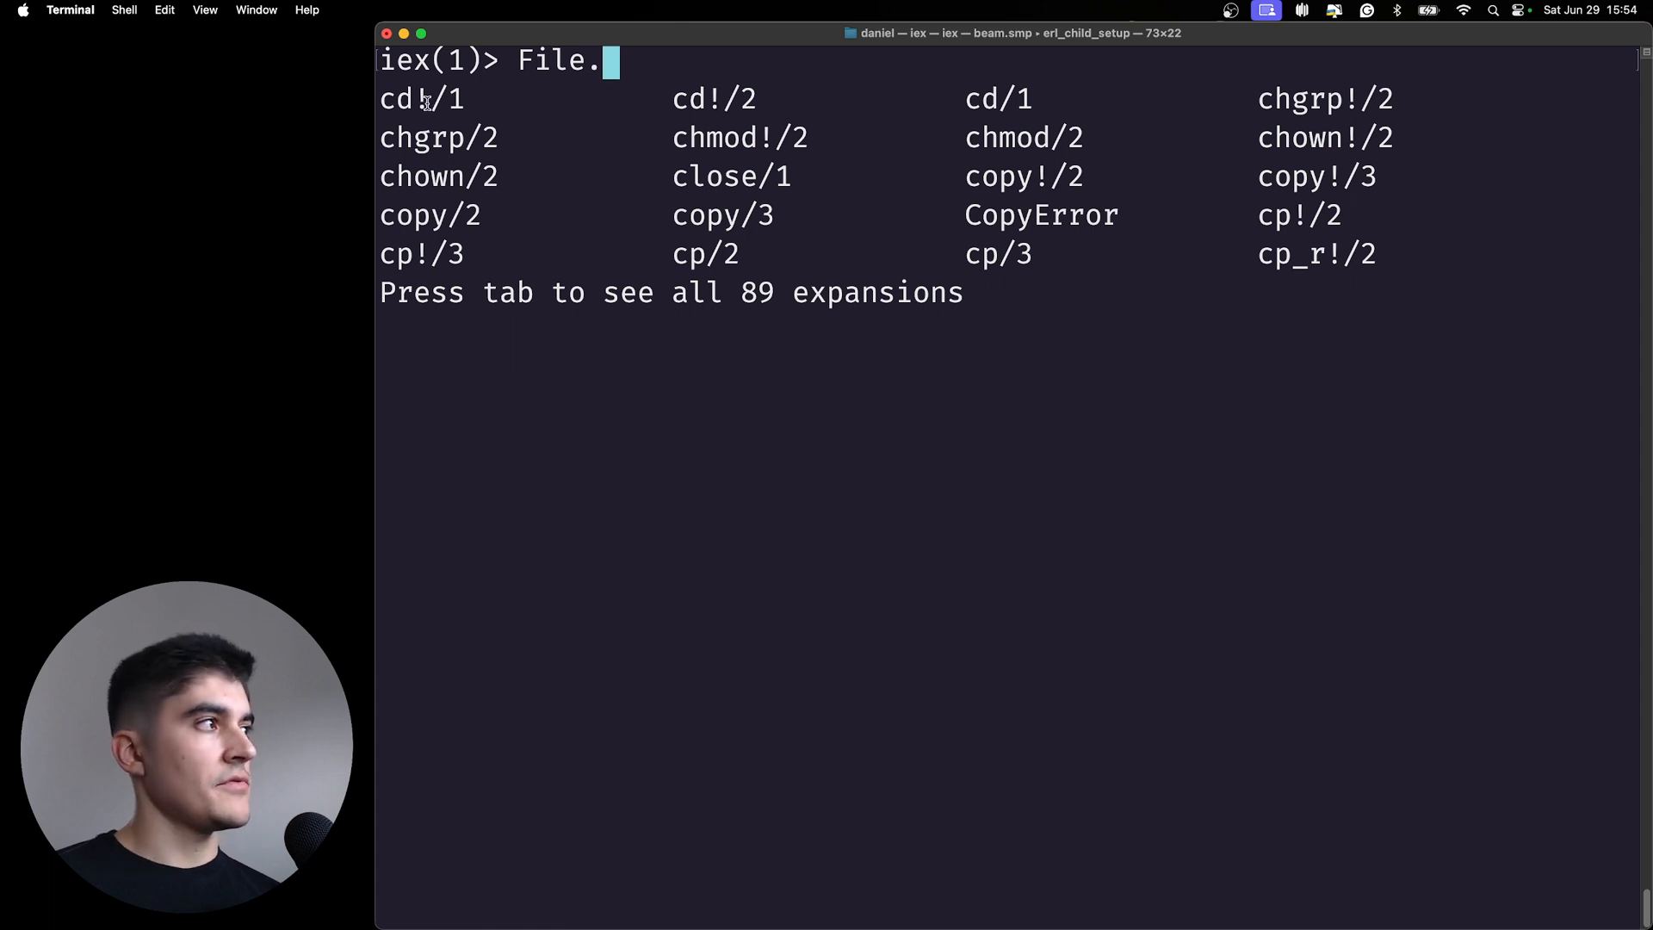
{"action": "left_click_drag", "start_coordinate": [965, 99], "coordinate": [1040, 104]}
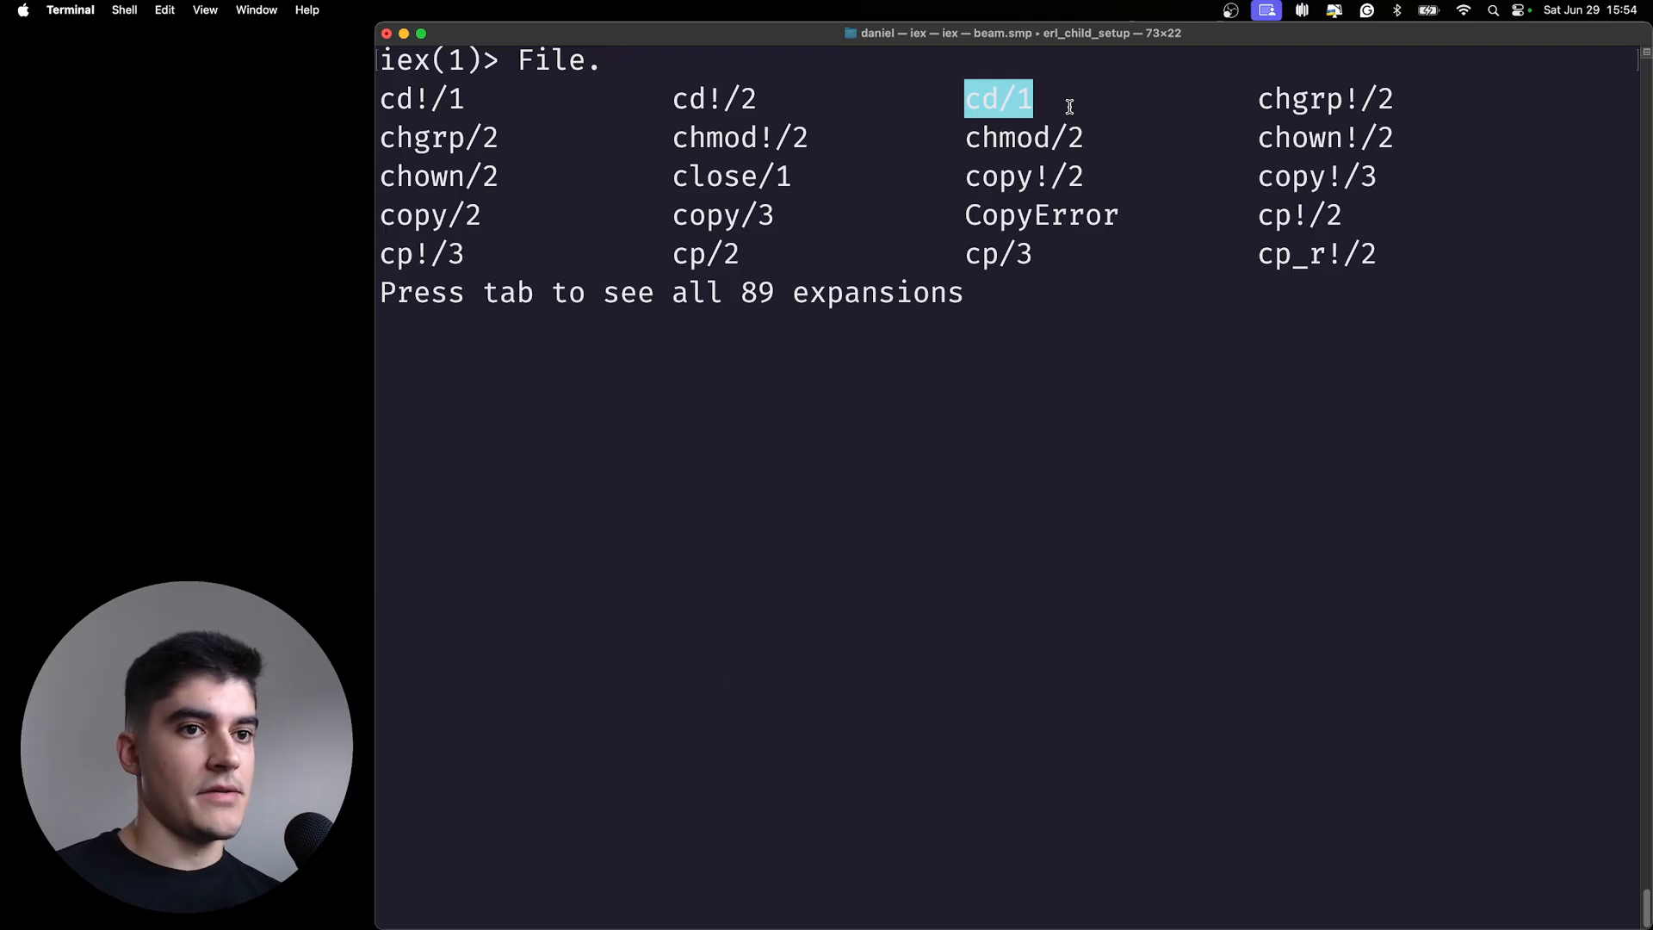
{"action": "left_click", "coordinate": [1069, 108]}
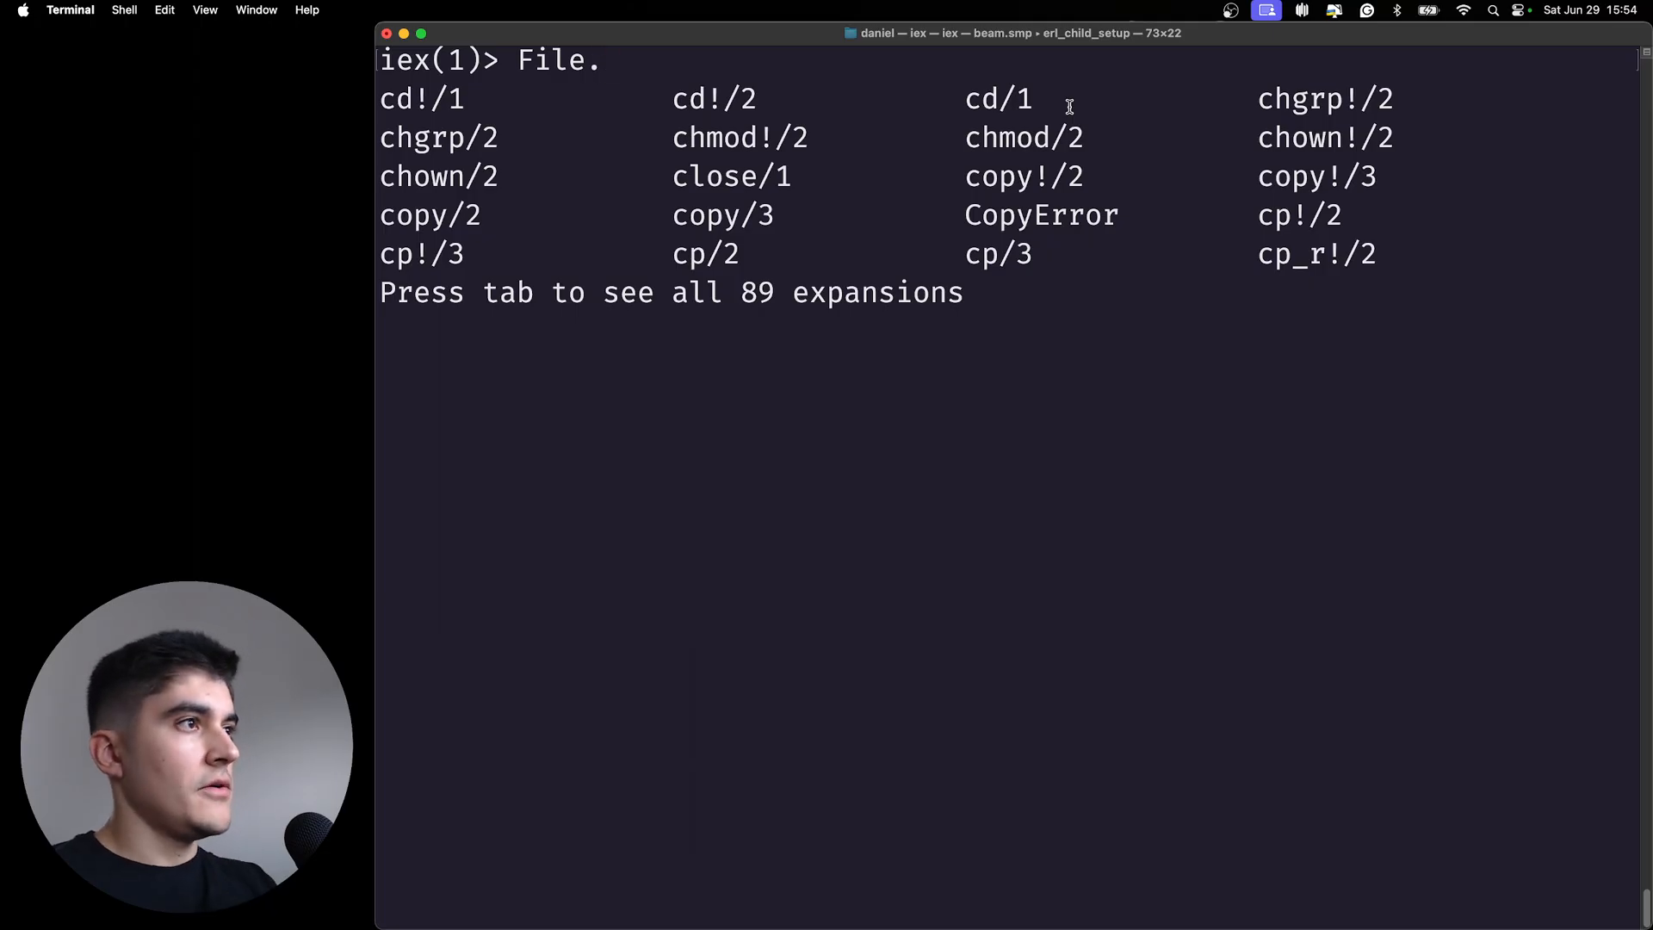
- Clear the screen and run h File.cd/1 to display its documentation
{"action": "key", "text": "BackSpace"}
{"action": "key", "text": "BackSpace"}
{"action": "key", "text": "BackSpace"}
{"action": "key", "text": "ctrl+l"}
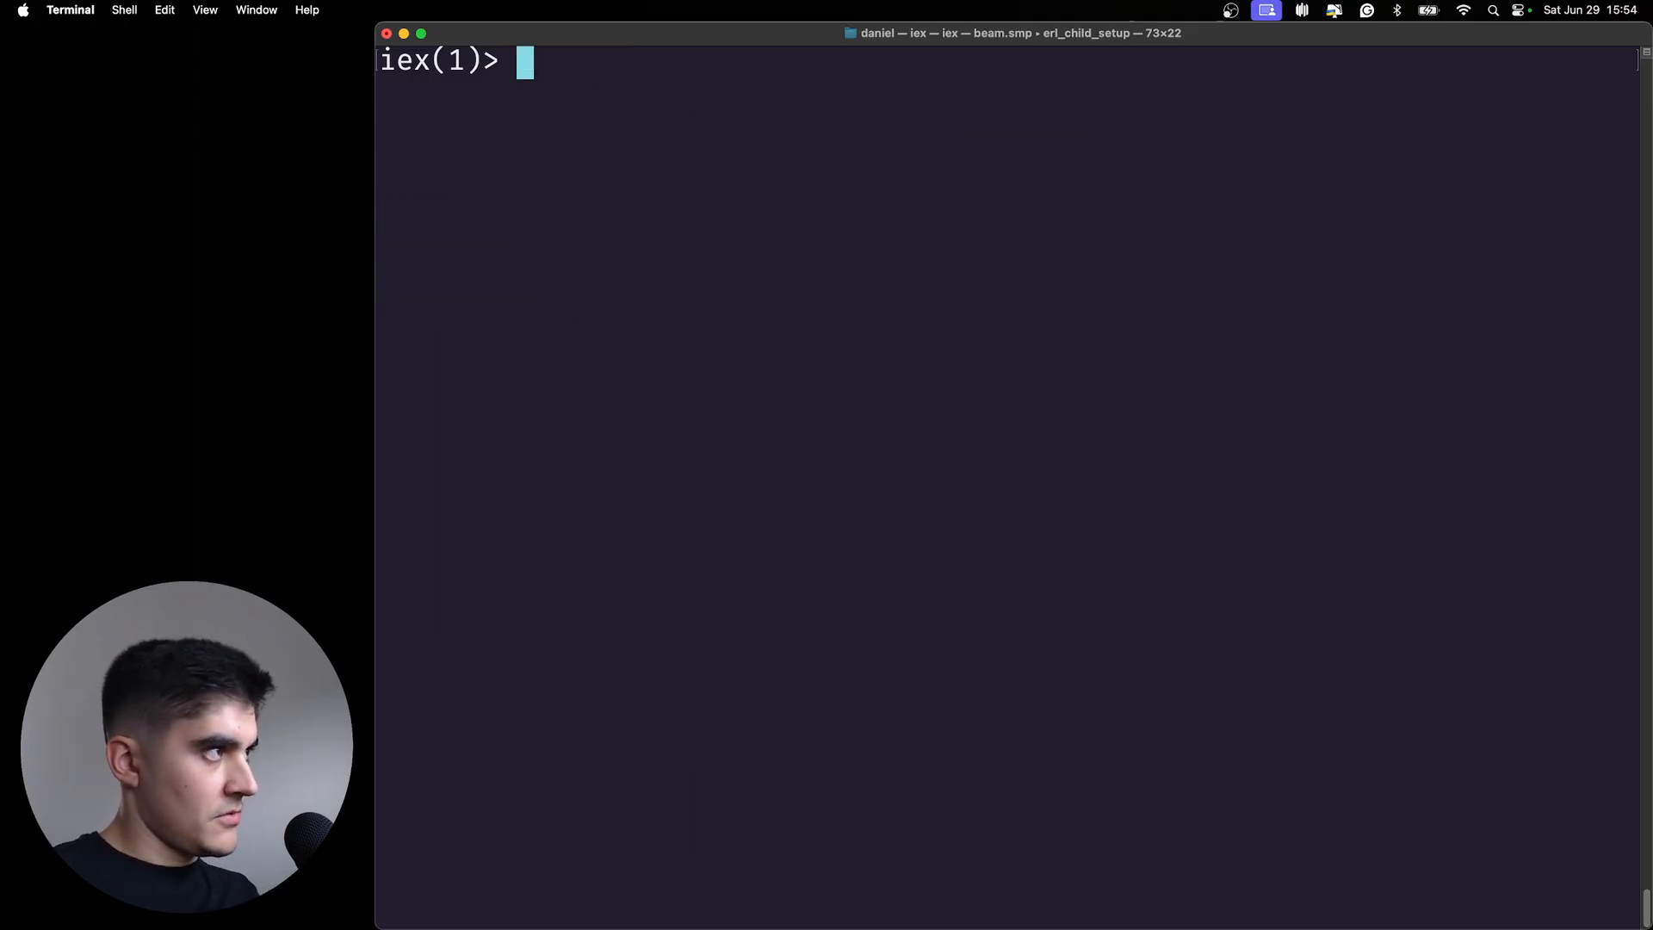
{"action": "type", "text": "h File.dc"}
{"action": "key", "text": "BackSpace"}
{"action": "key", "text": "BackSpace"}
{"action": "type", "text": "cd"}
{"action": "key", "text": "Tab"}
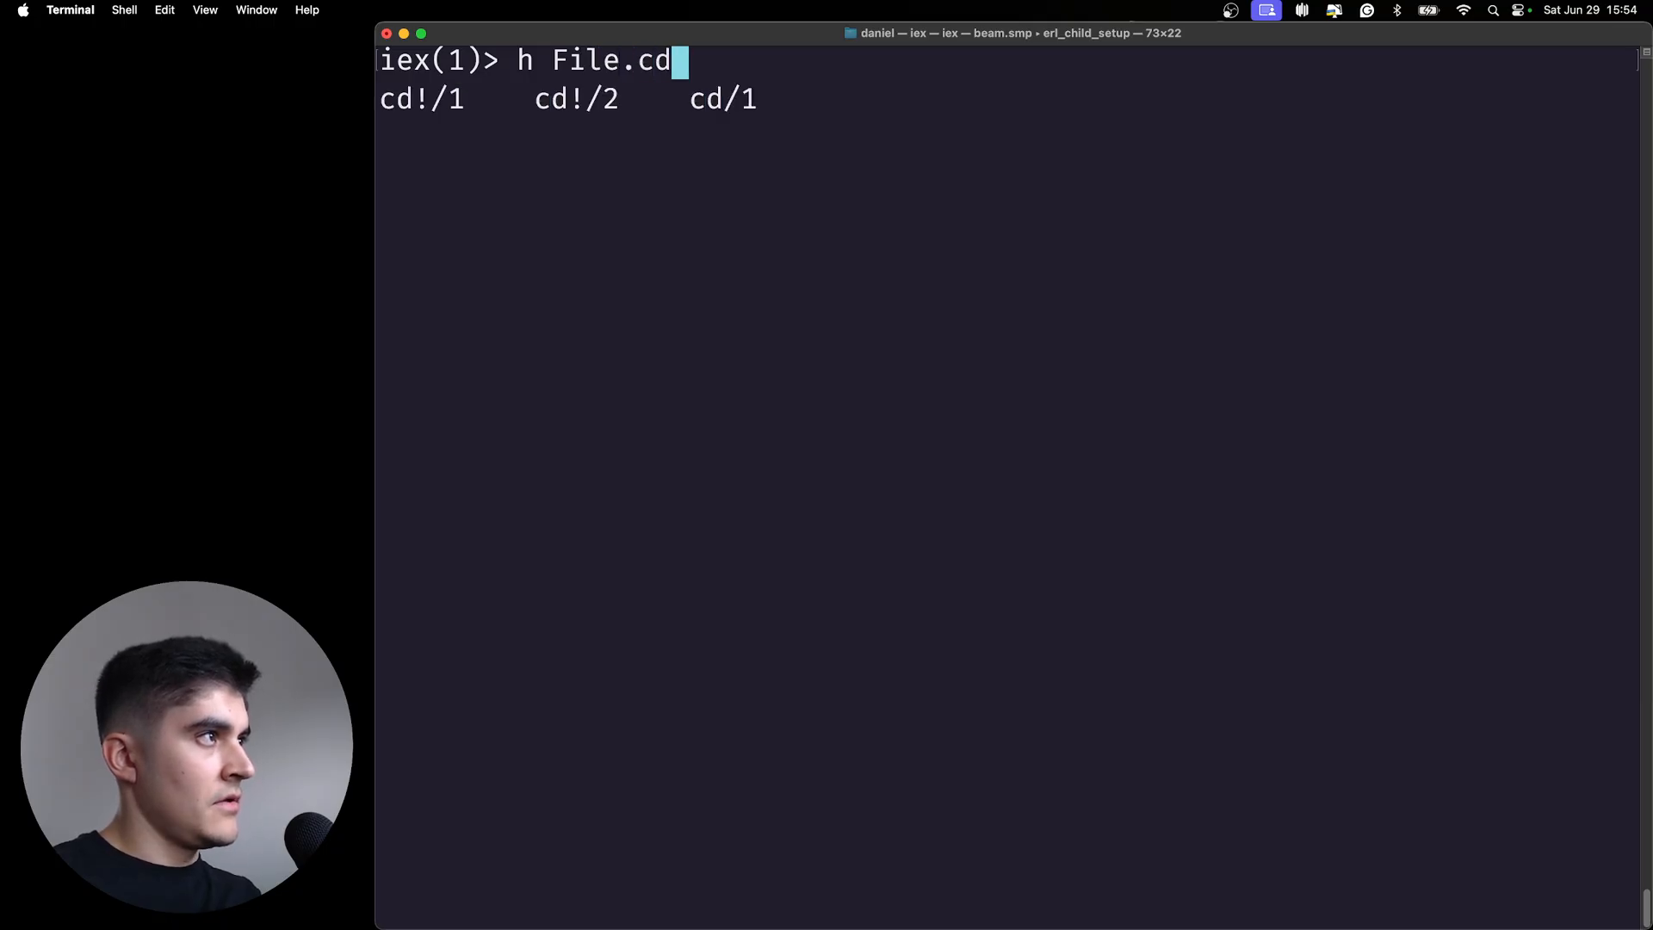
{"action": "type", "text": "/1"}
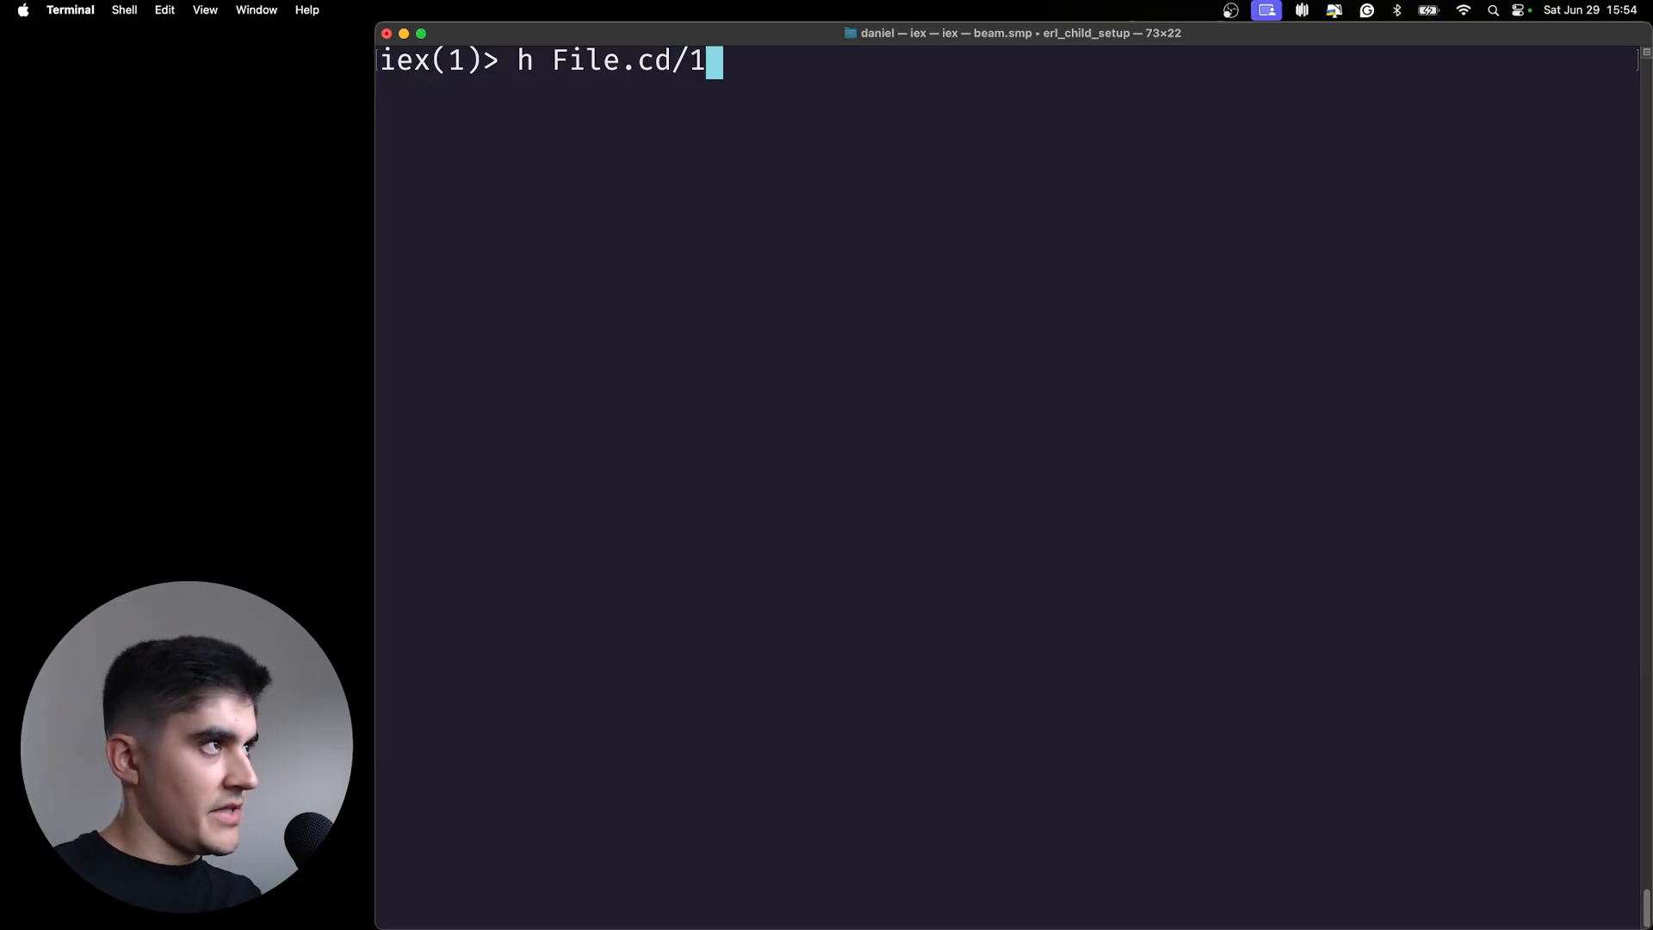
{"action": "key", "text": "Return"}
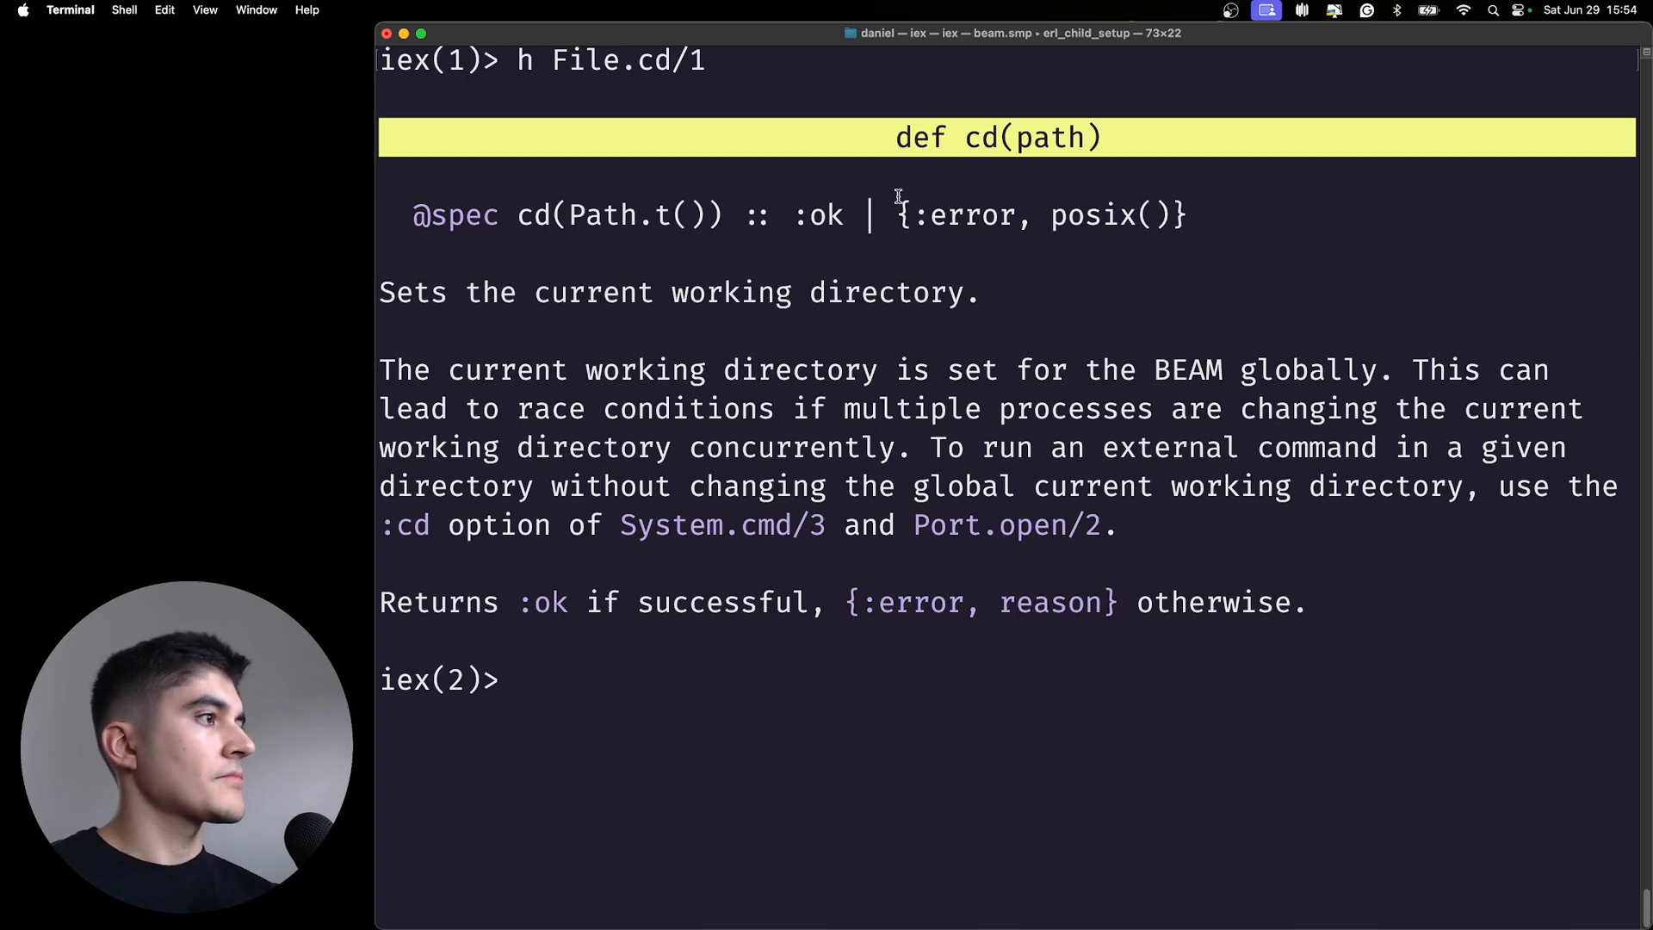
- Highlight the 'Sets the current working directory' line and the :ok / {:error, reason} return values
{"action": "left_click_drag", "start_coordinate": [383, 295], "coordinate": [962, 297]}
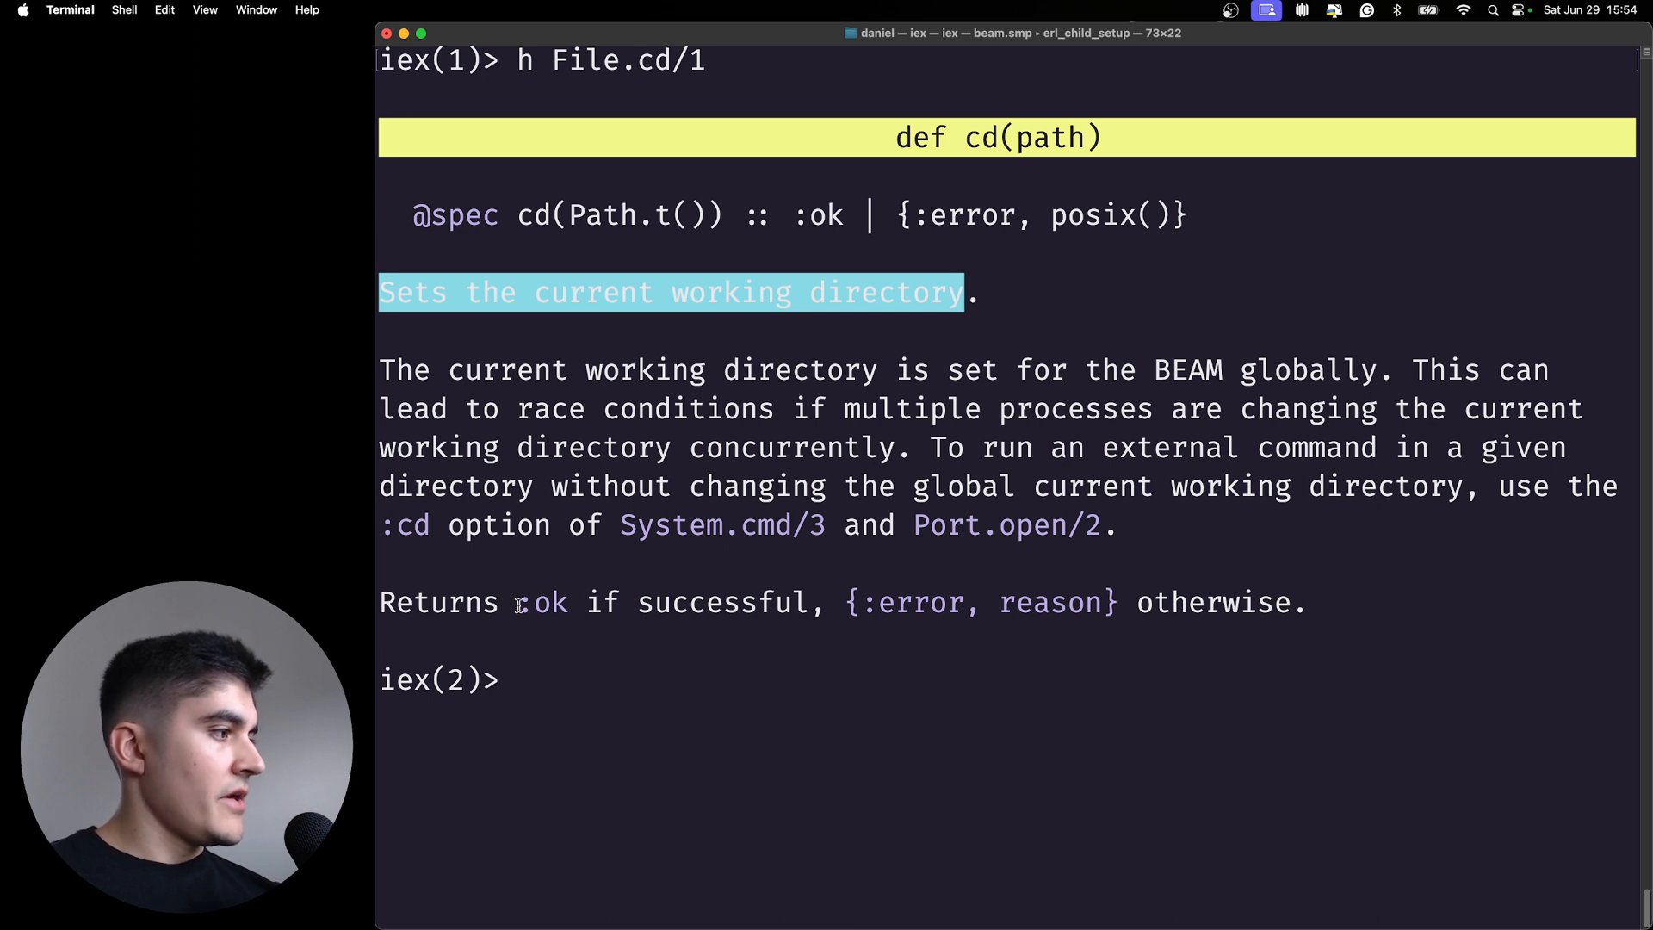
{"action": "left_click_drag", "start_coordinate": [518, 602], "coordinate": [1291, 605]}
{"action": "left_click", "coordinate": [1327, 607]}
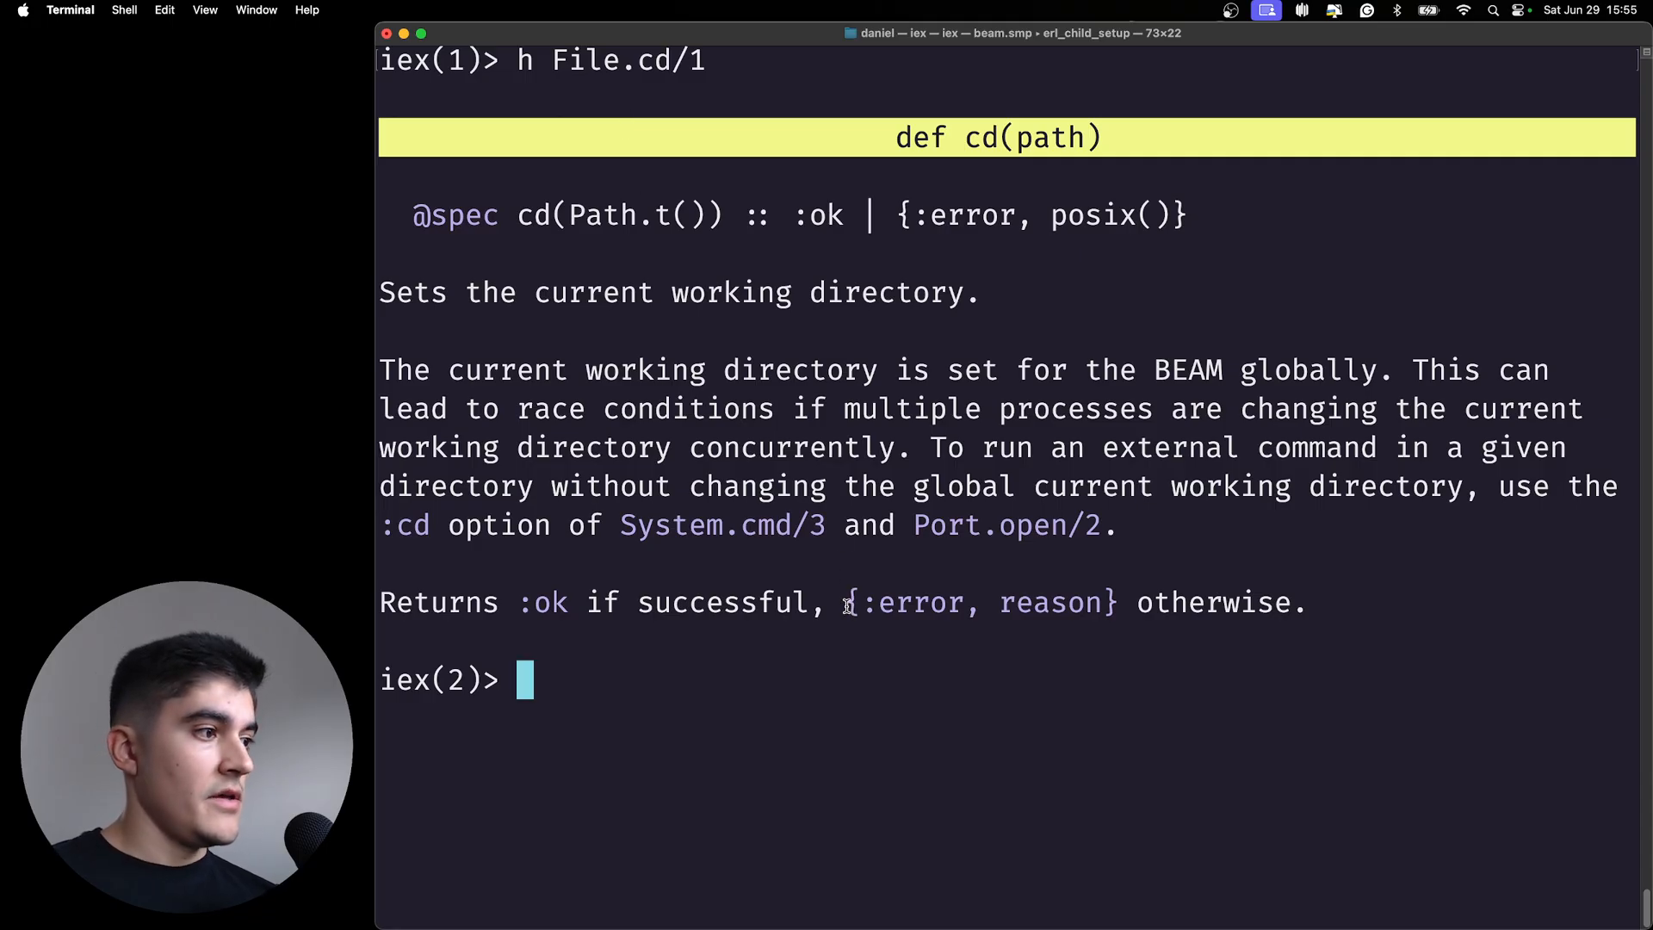
{"action": "left_click_drag", "start_coordinate": [847, 602], "coordinate": [1120, 595]}
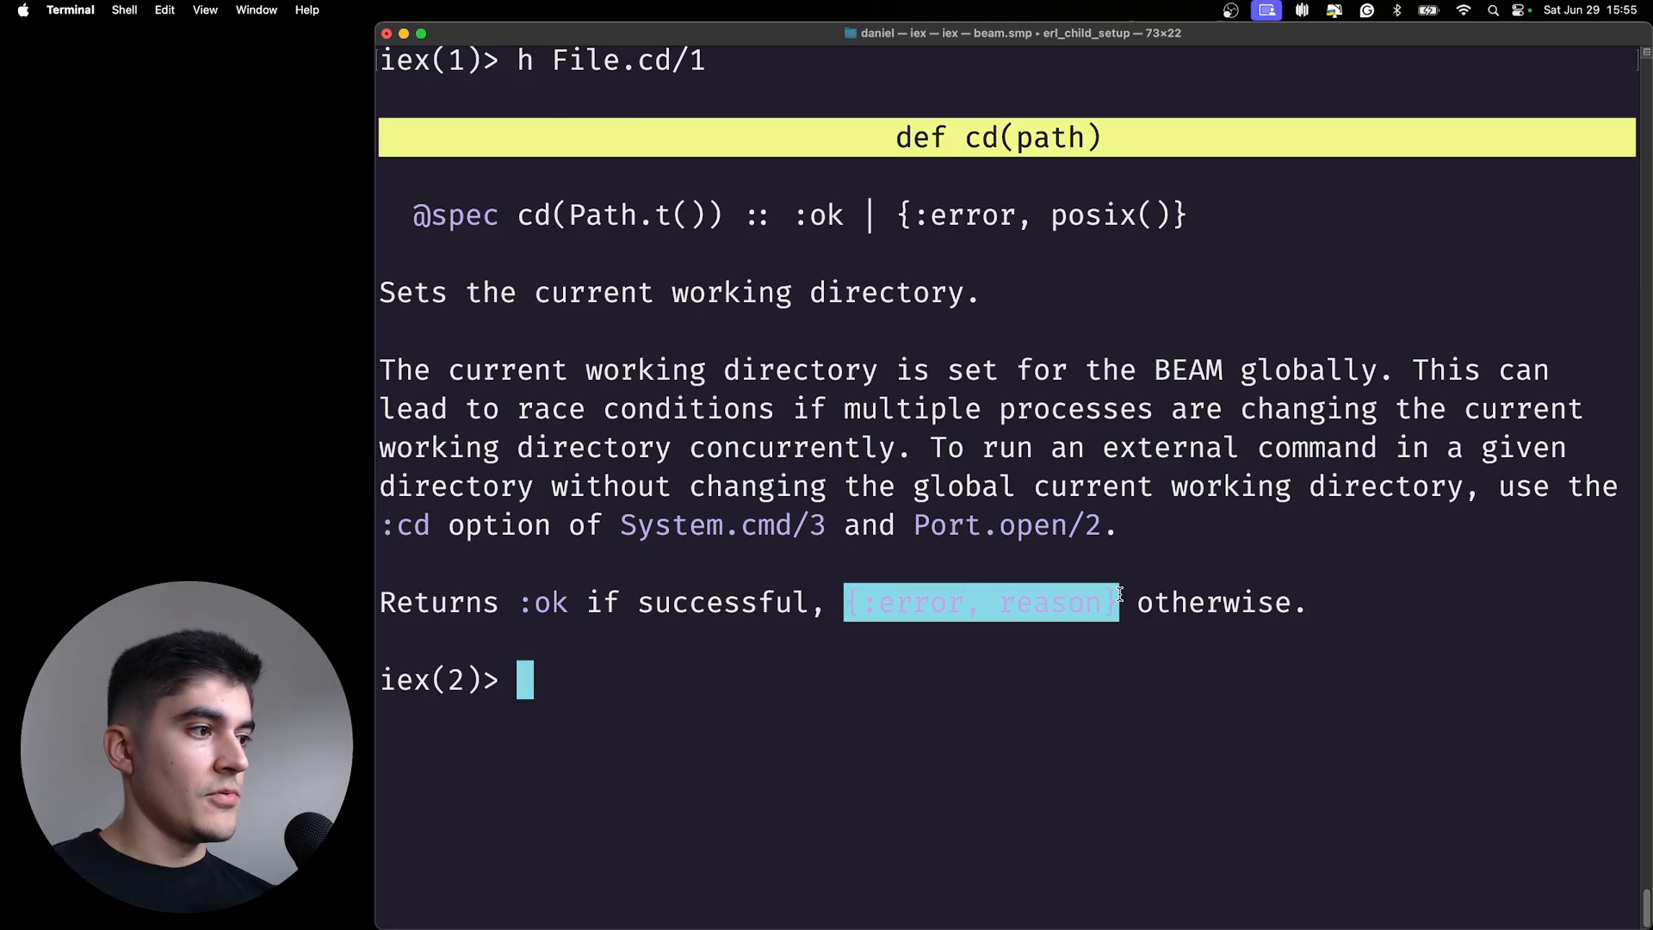
{"action": "left_click", "coordinate": [927, 627]}
{"action": "left_click_drag", "start_coordinate": [964, 602], "coordinate": [866, 607]}
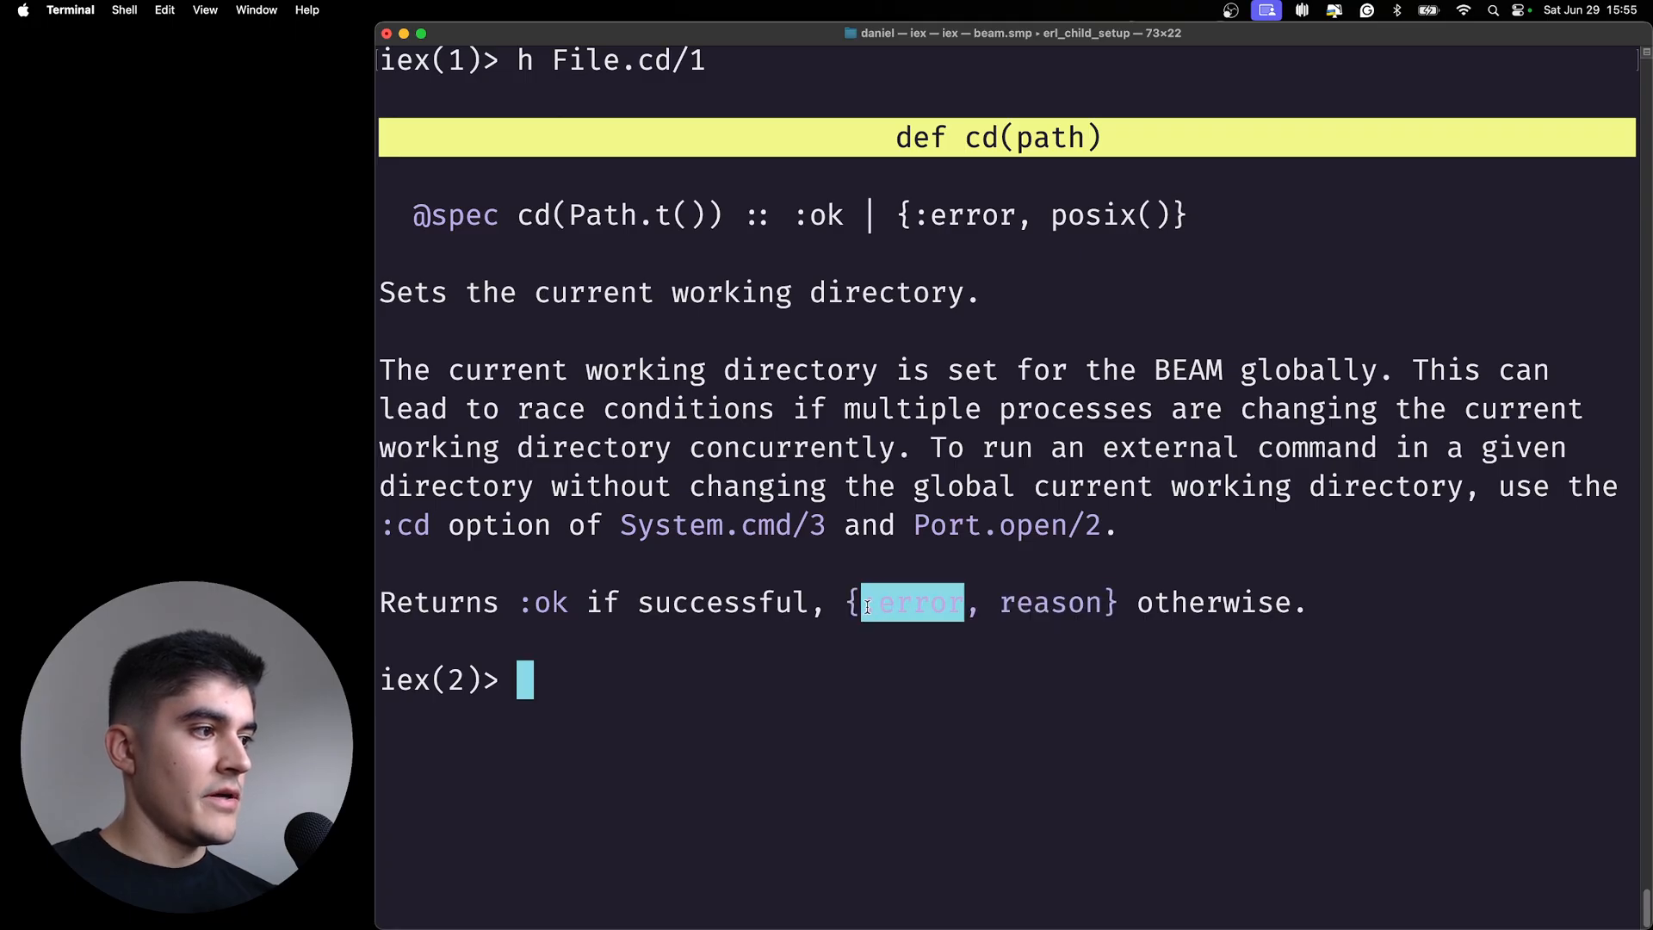
{"action": "left_click_drag", "start_coordinate": [999, 603], "coordinate": [1108, 602]}
{"action": "left_click", "coordinate": [1108, 601]}
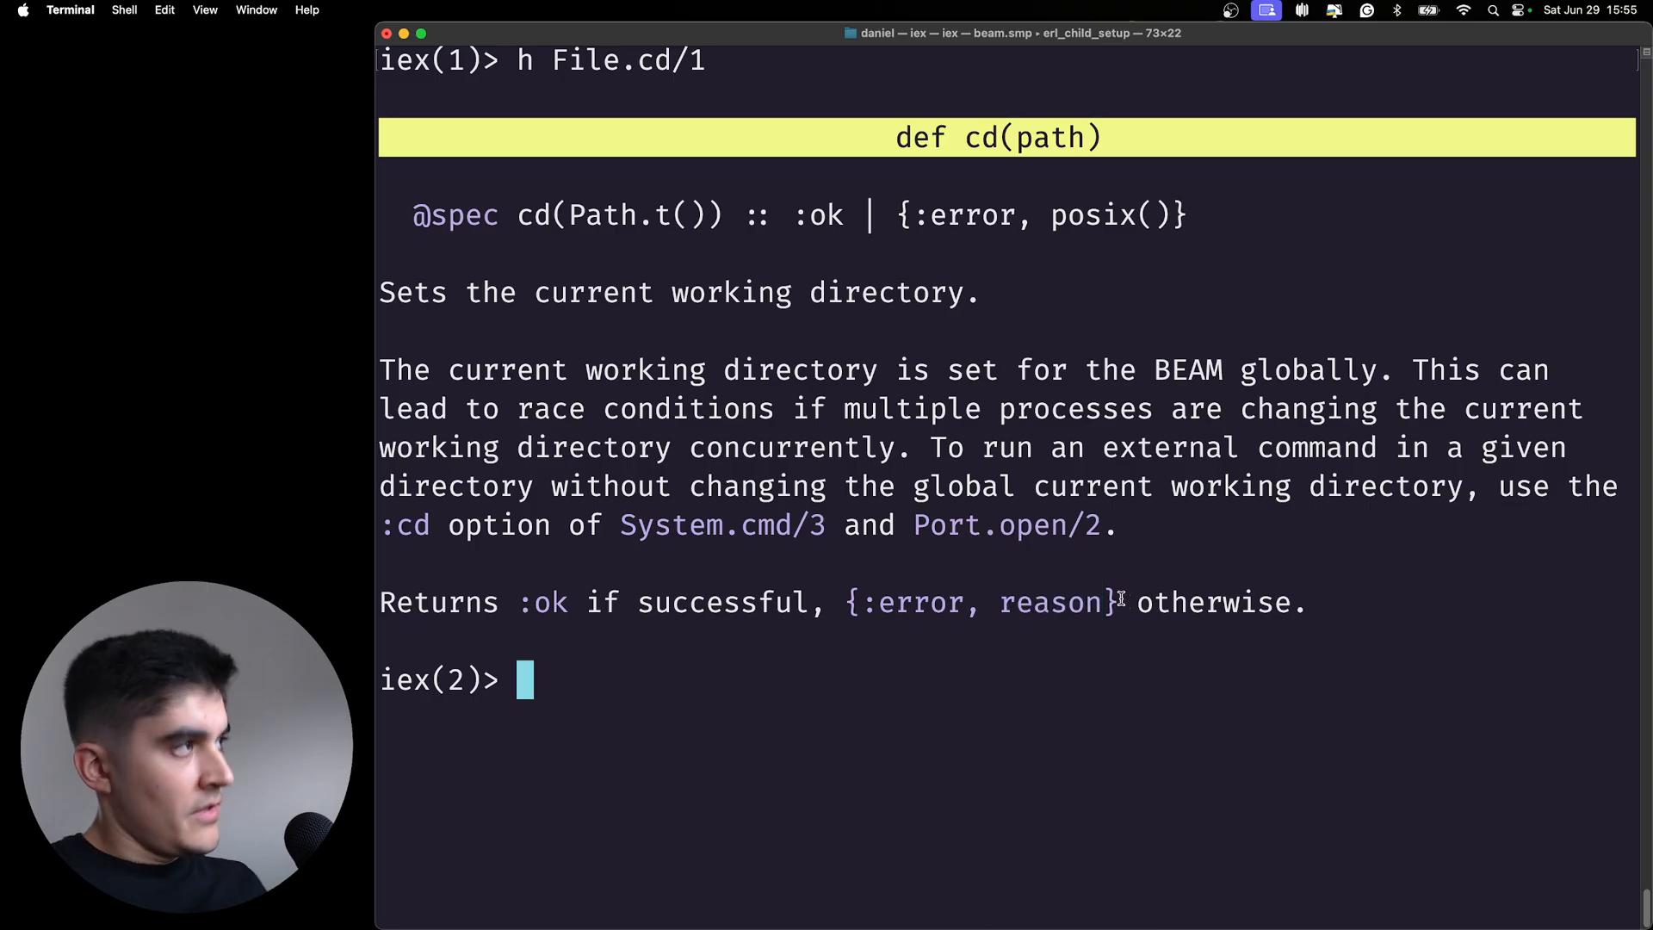
- Clear the screen and run h File.cd!/1 to display its documentation
{"action": "key", "text": "ctrl+l"}
{"action": "type", "text": "h "}
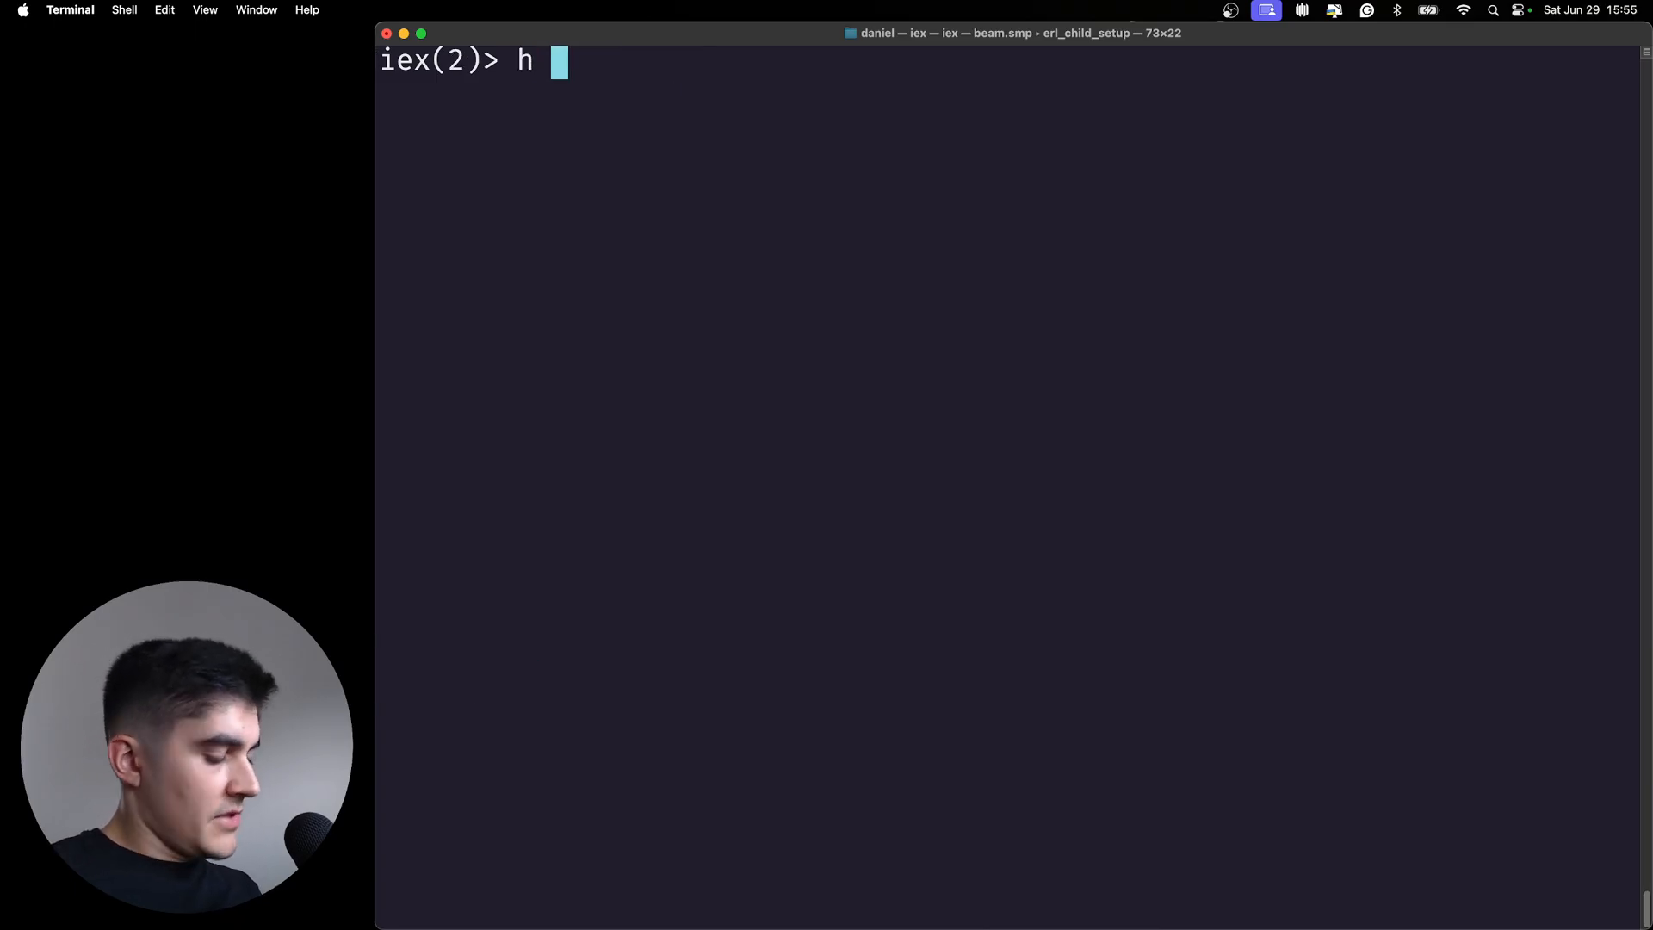
{"action": "type", "text": "File.do"}
{"action": "key", "text": "Tab"}
{"action": "key", "text": "BackSpace"}
{"action": "key", "text": "BackSpace"}
{"action": "type", "text": "cd"}
{"action": "key", "text": "Tab"}
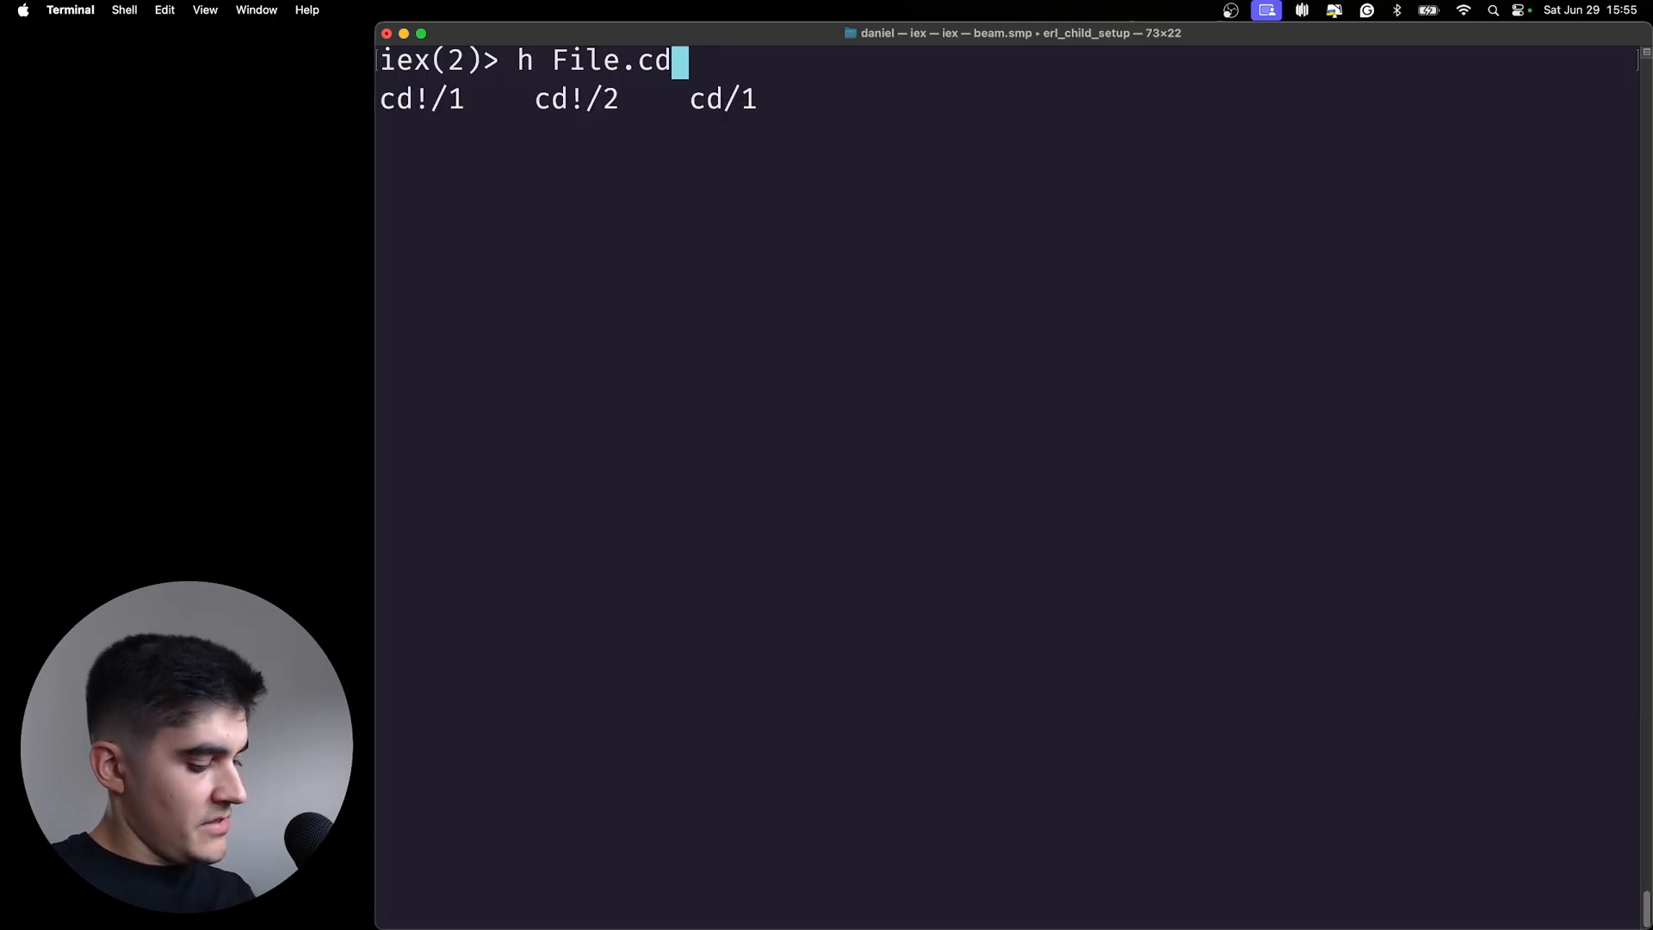
{"action": "type", "text": "!/1"}
{"action": "key", "text": "Return"}
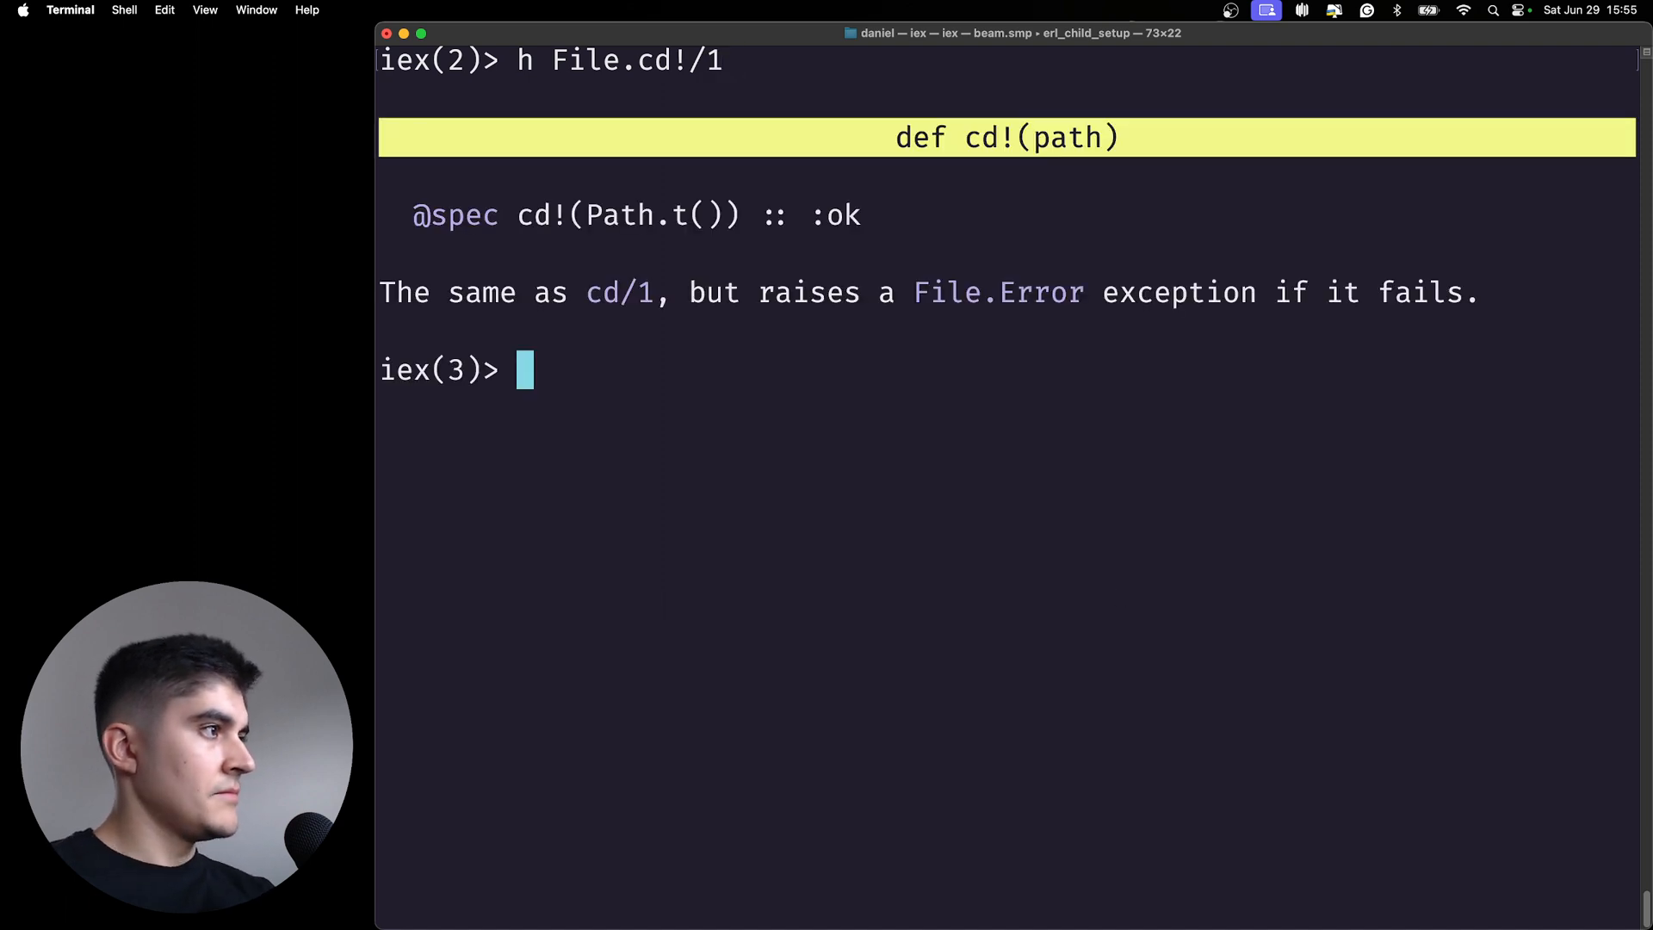
- Highlight the sentence noting File.cd!/1 raises File.Error on failure
{"action": "left_click_drag", "start_coordinate": [381, 295], "coordinate": [657, 298]}
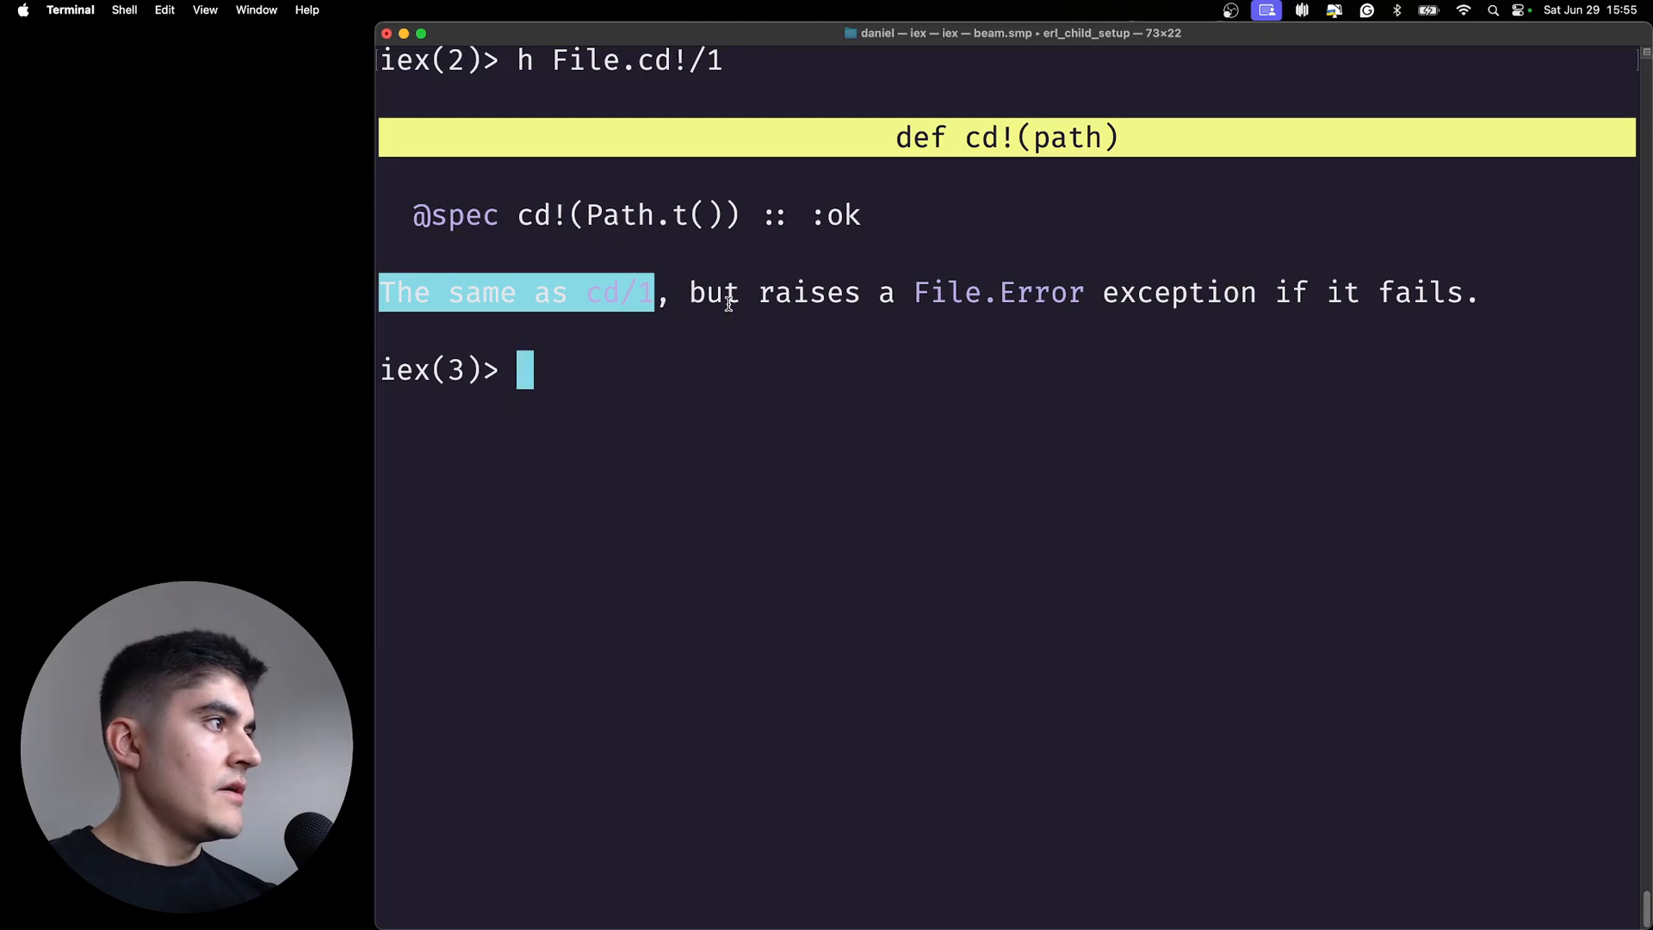
{"action": "left_click_drag", "start_coordinate": [688, 295], "coordinate": [1480, 296]}
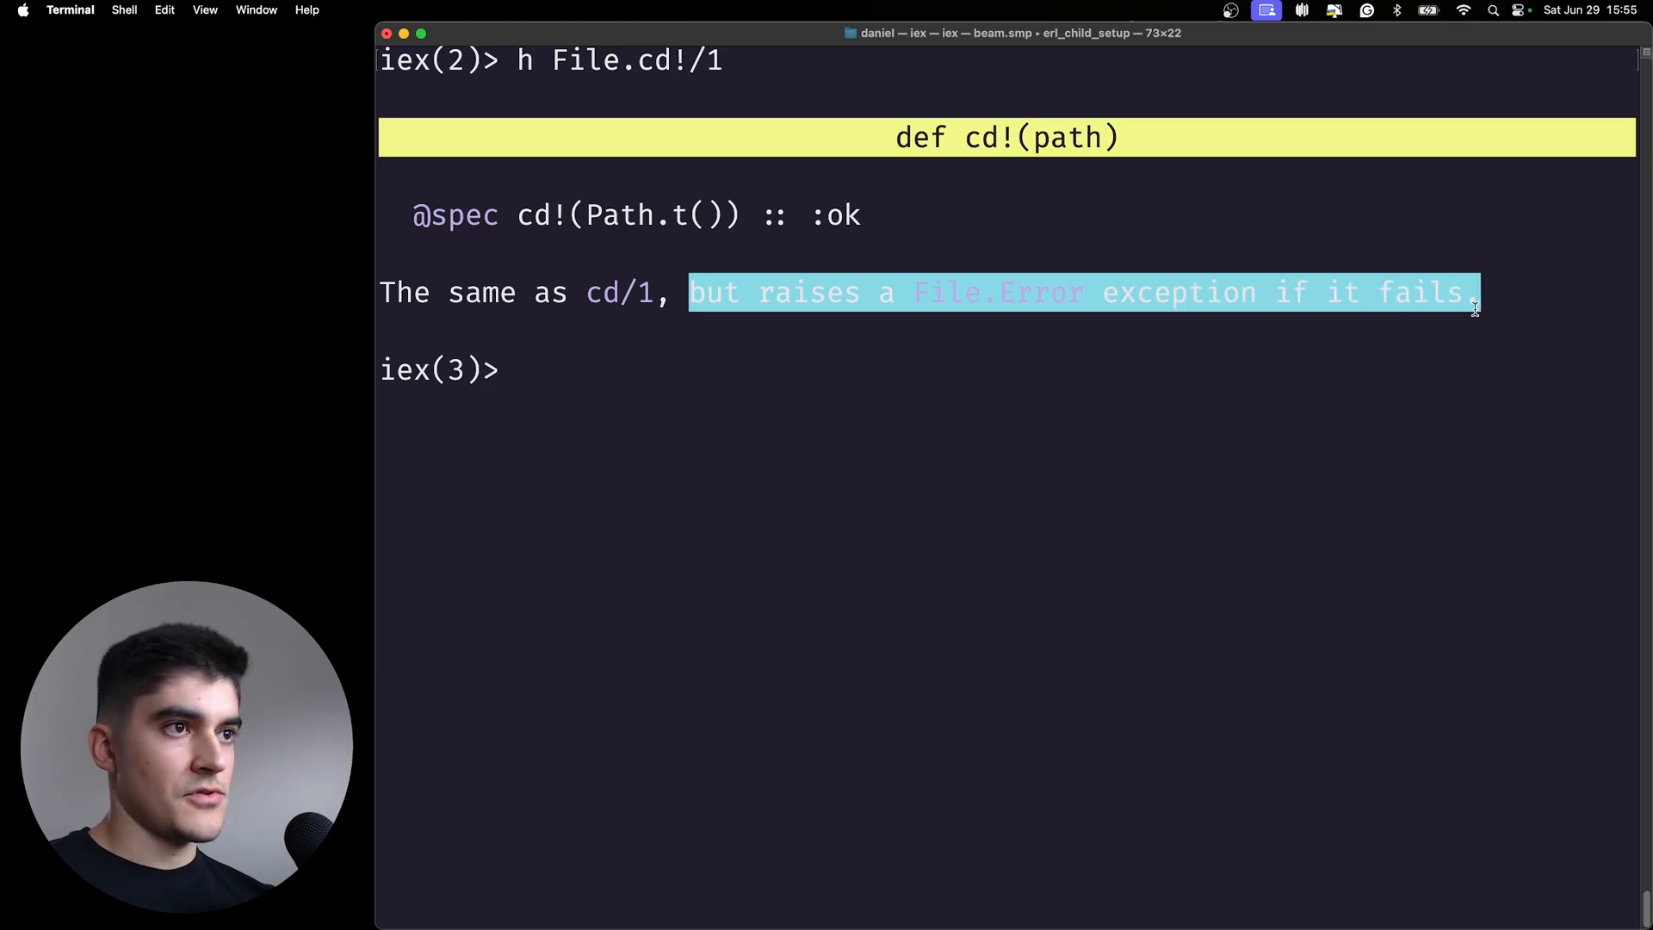
{"action": "left_click", "coordinate": [818, 406]}
{"action": "key", "text": "ctrl+l"}
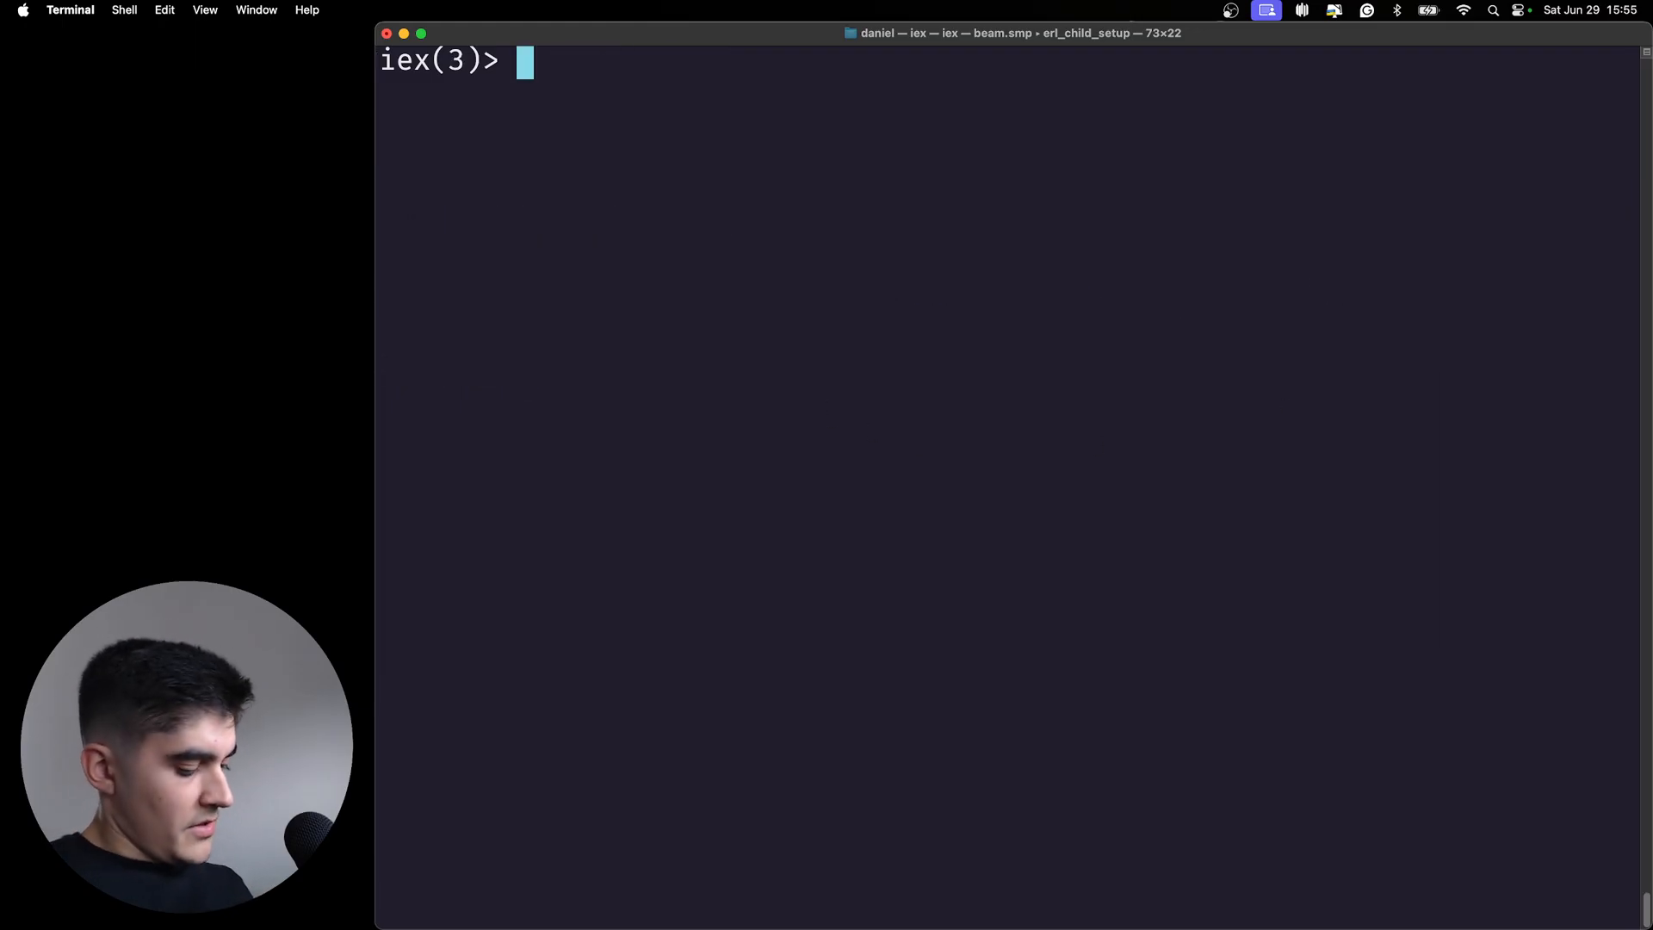
{"action": "type", "text": "File."}
{"action": "key", "text": "Tab"}
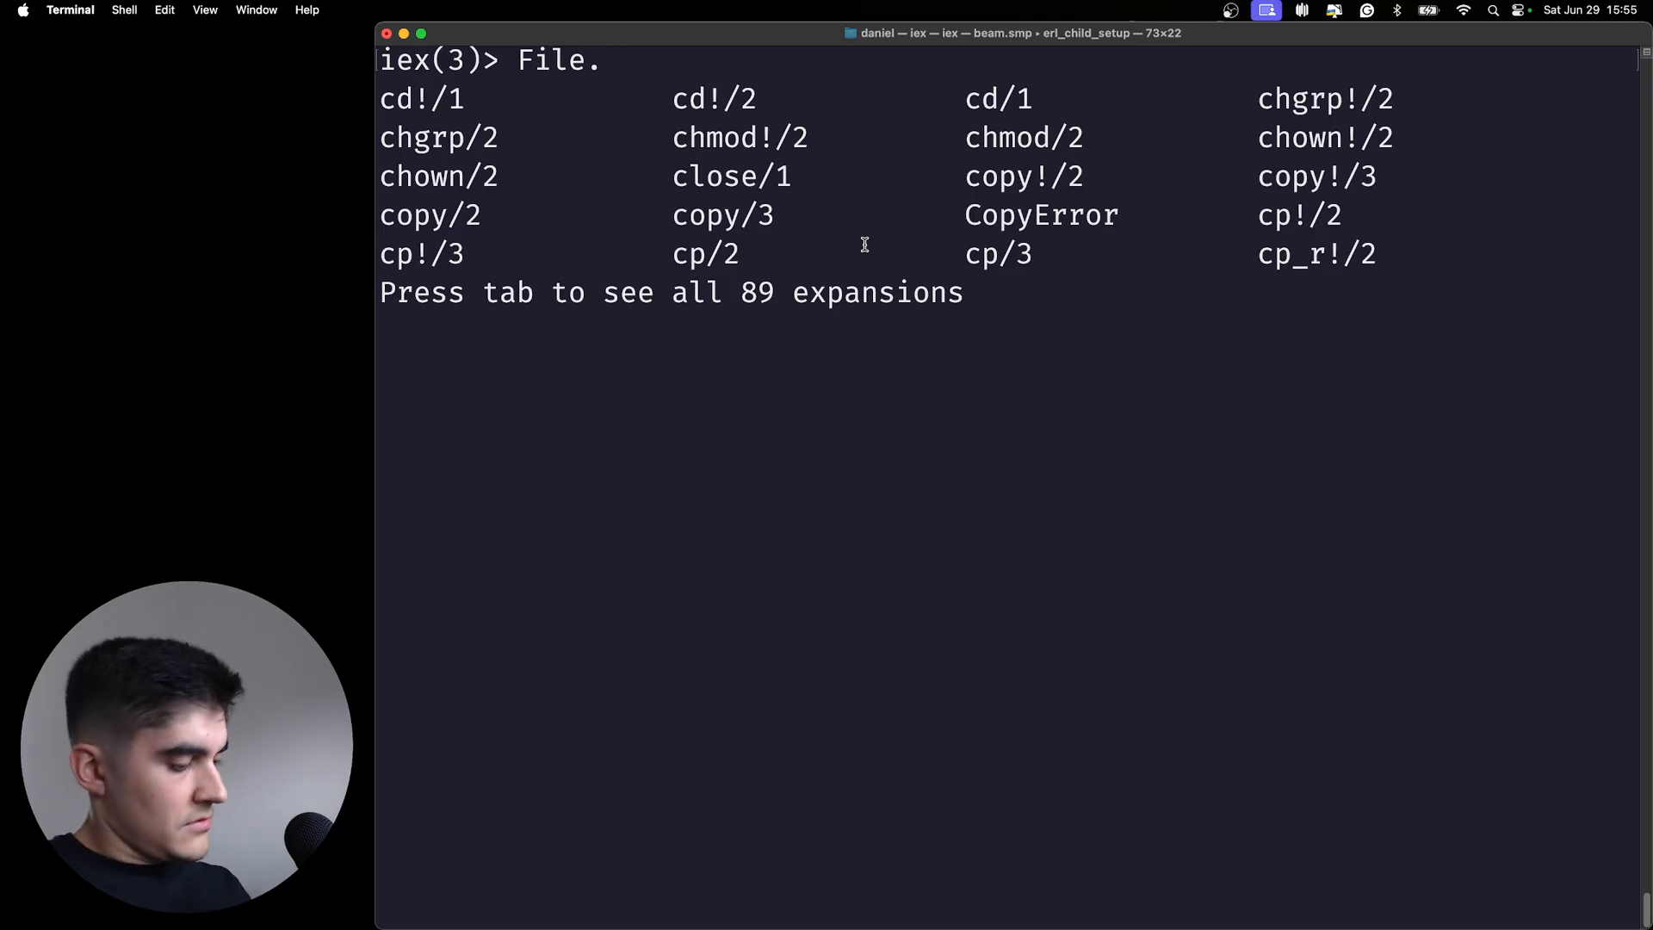
{"action": "type", "text": "re"}
{"action": "key", "text": "Tab"}
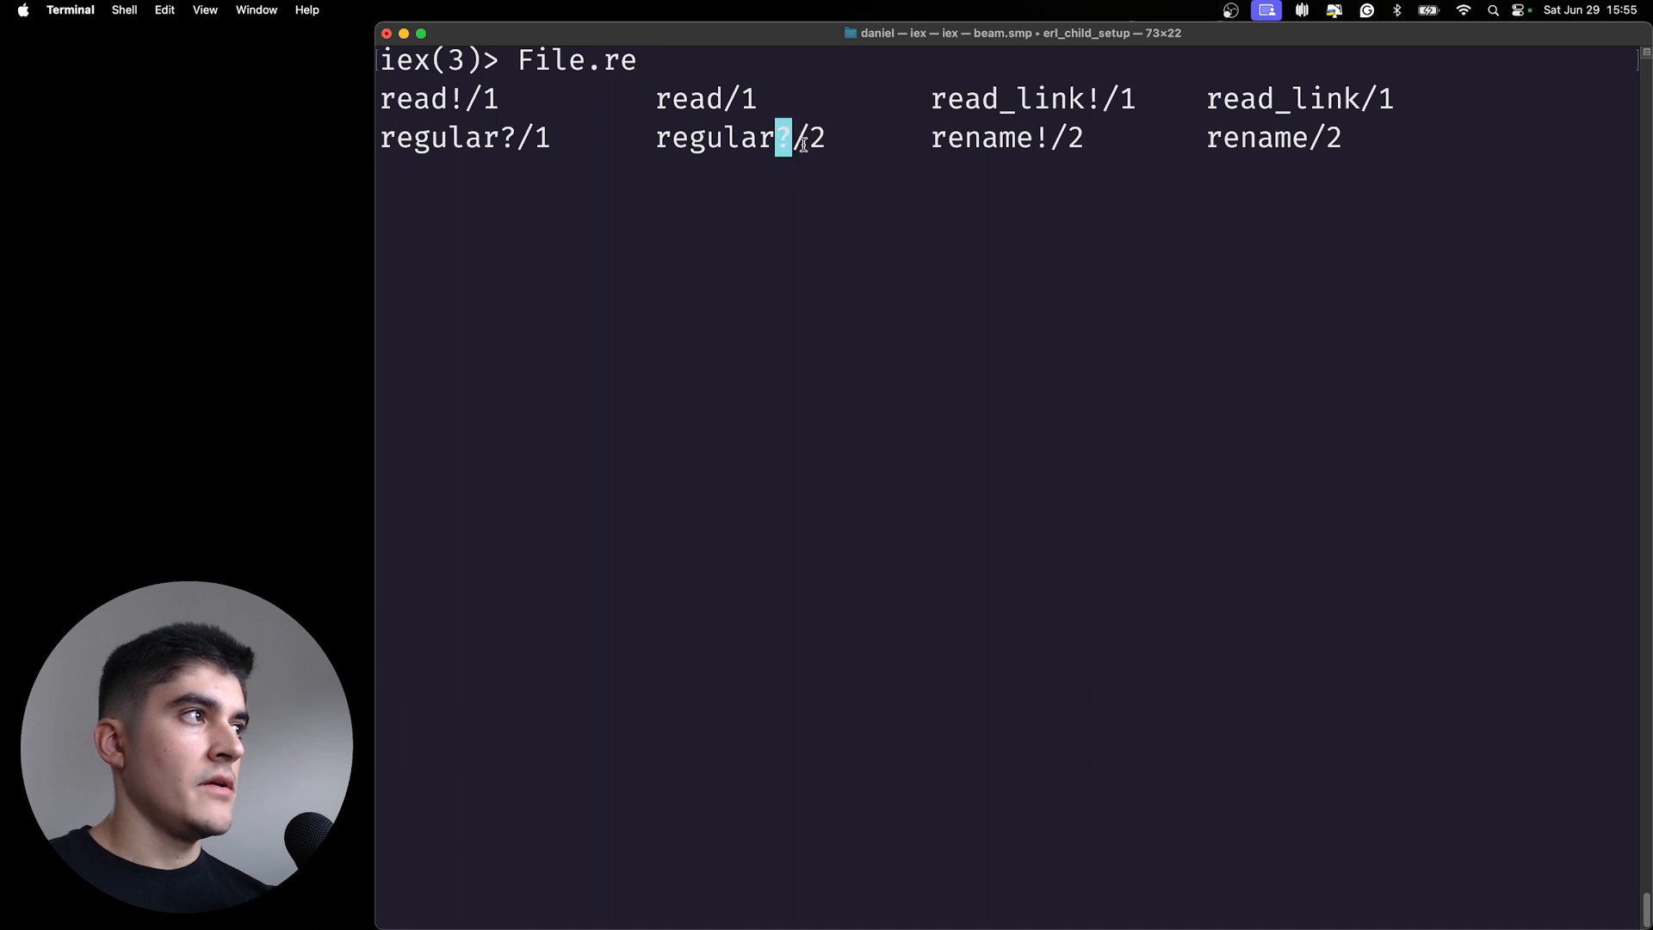
{"action": "left_click", "coordinate": [776, 146]}
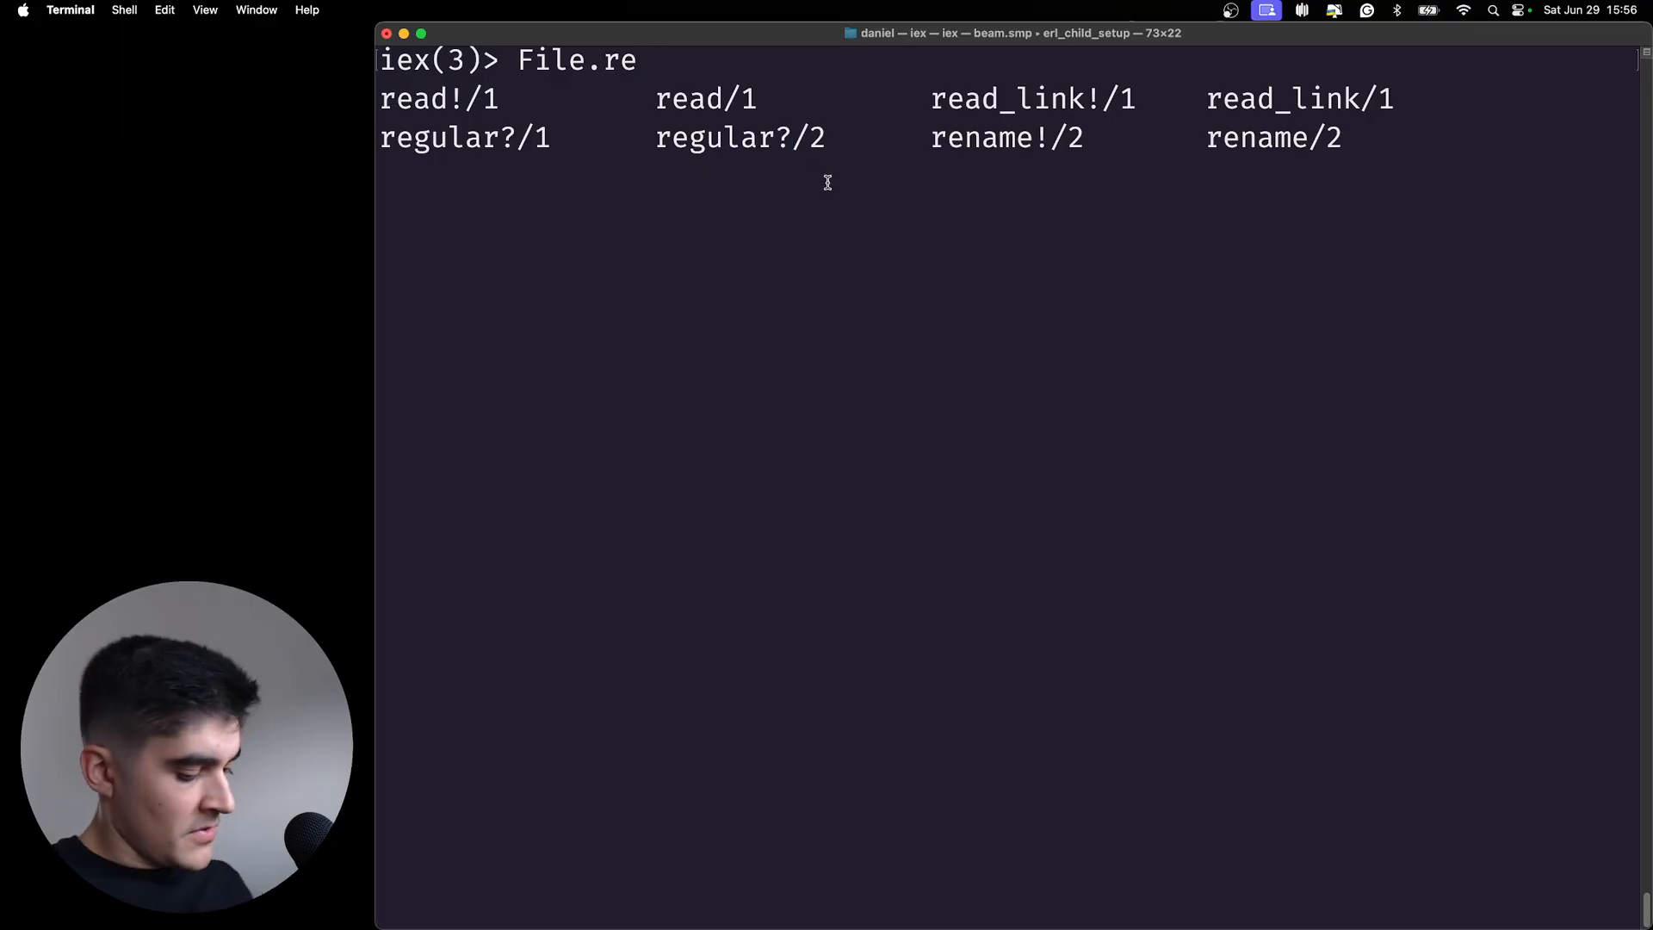
{"action": "key", "text": "ctrl+u"}
{"action": "key", "text": "super+k"}
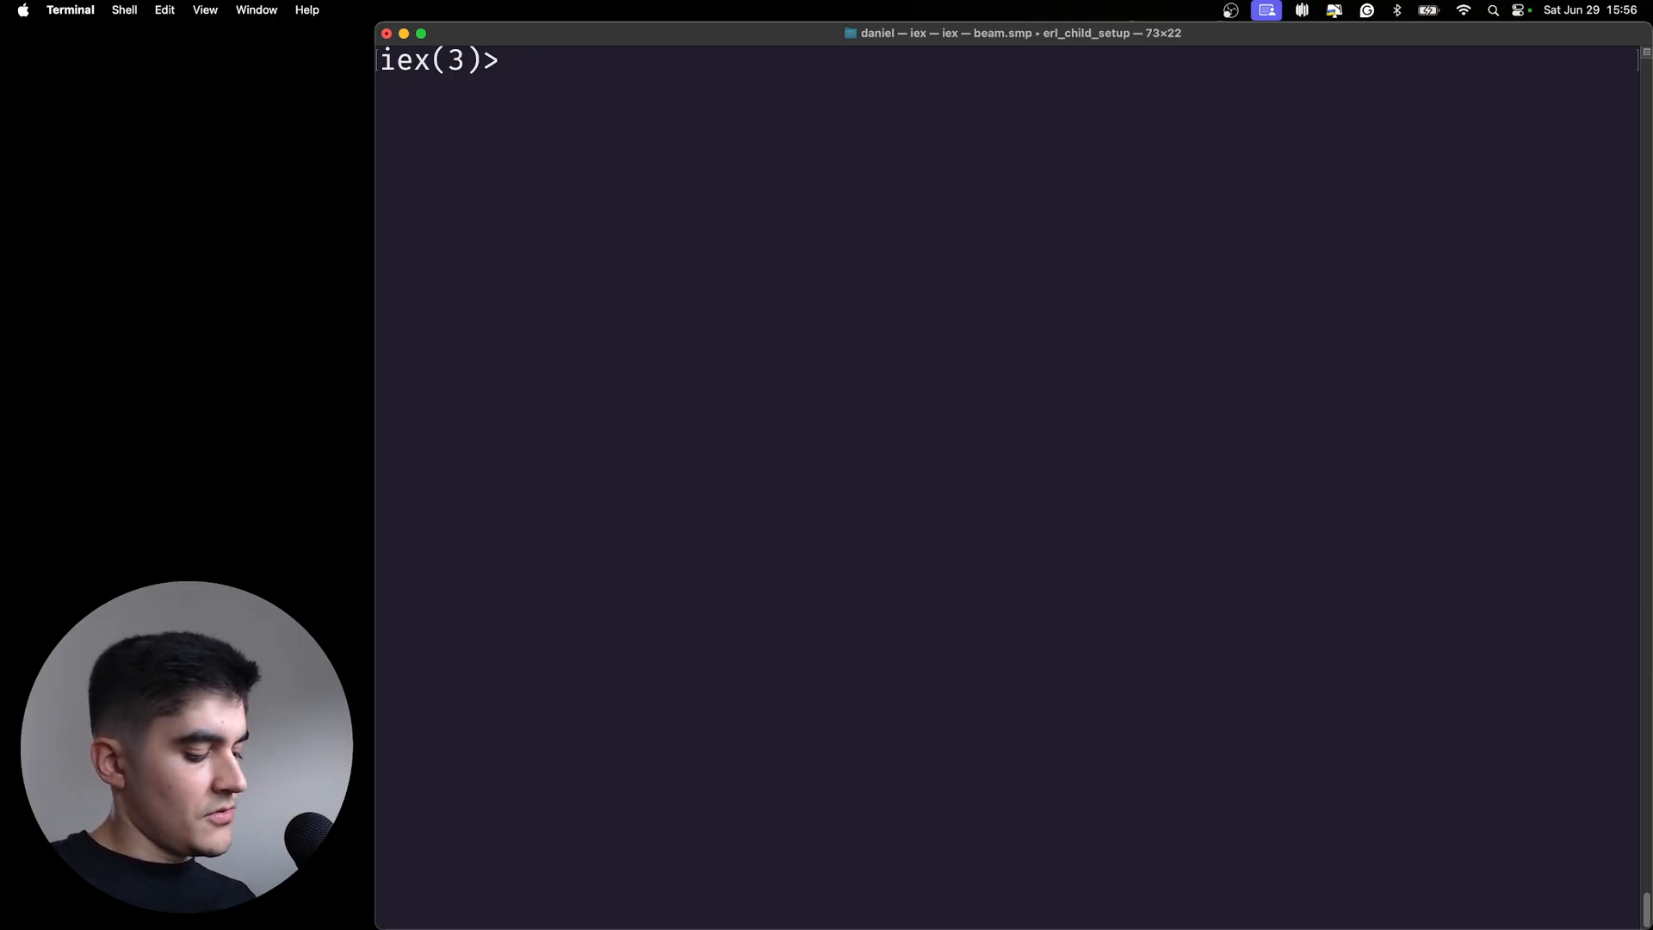
{"action": "type", "text": "["}
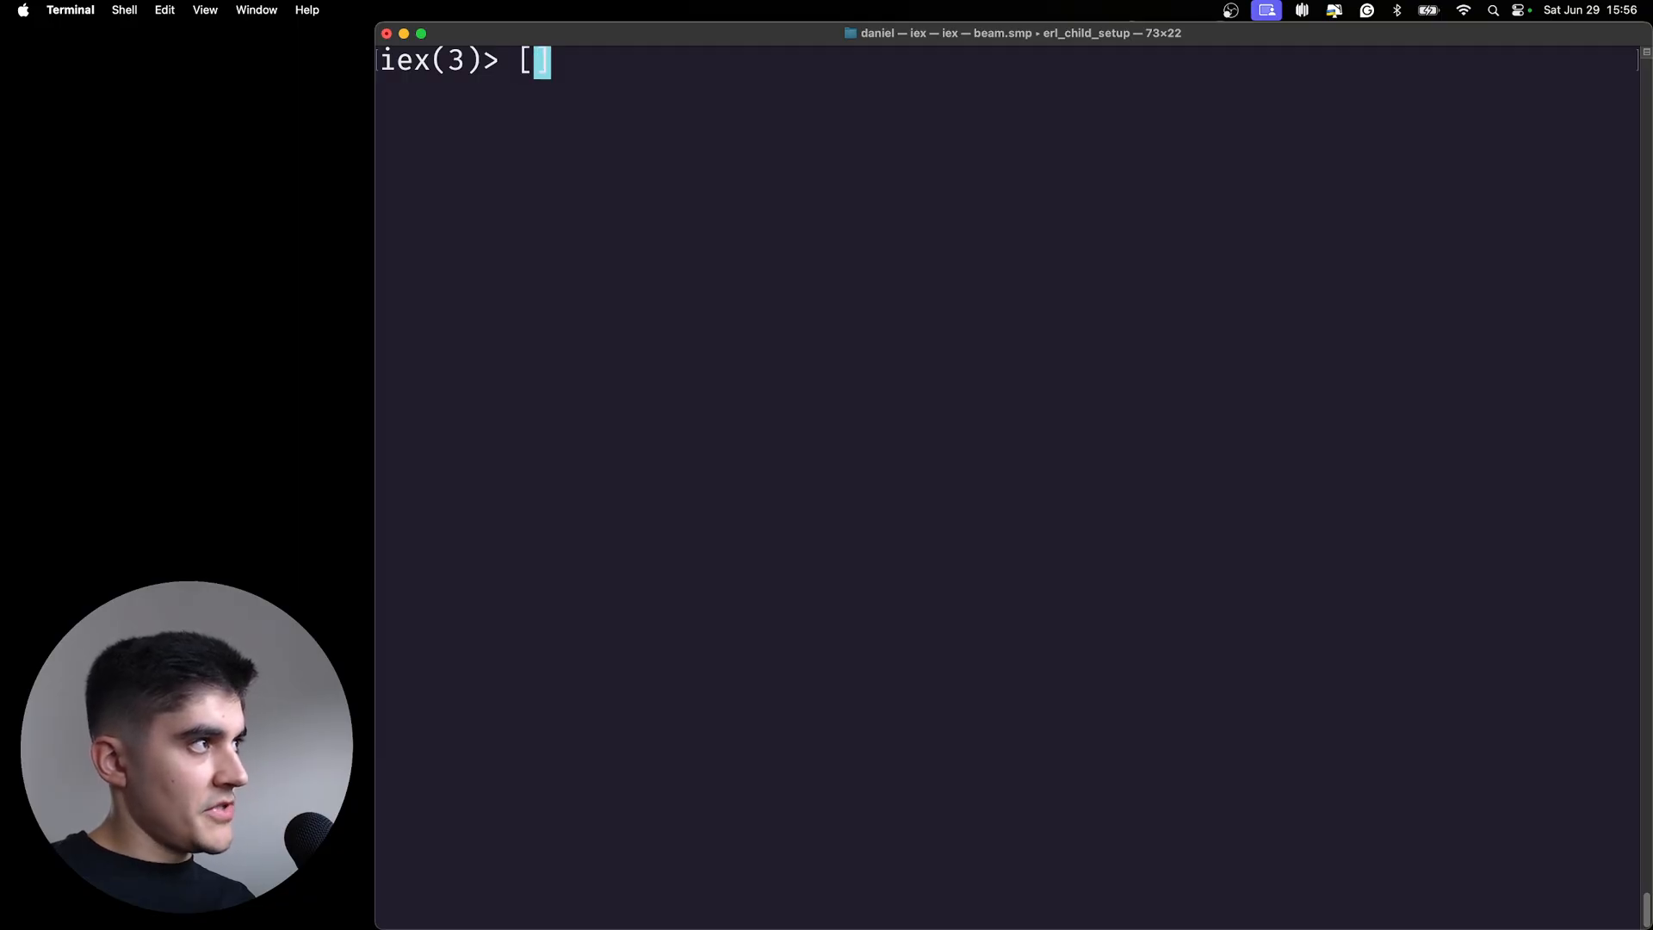
{"action": "type", "text": "1,2,3] ++ [5,6,7]"}
- Evaluate [1,2,3] ++ [5,6,7], {1,2,3}, and {1,2,3} ++ {4,5,6} raising ArgumentError, then clear
{"action": "key", "text": "Return"}
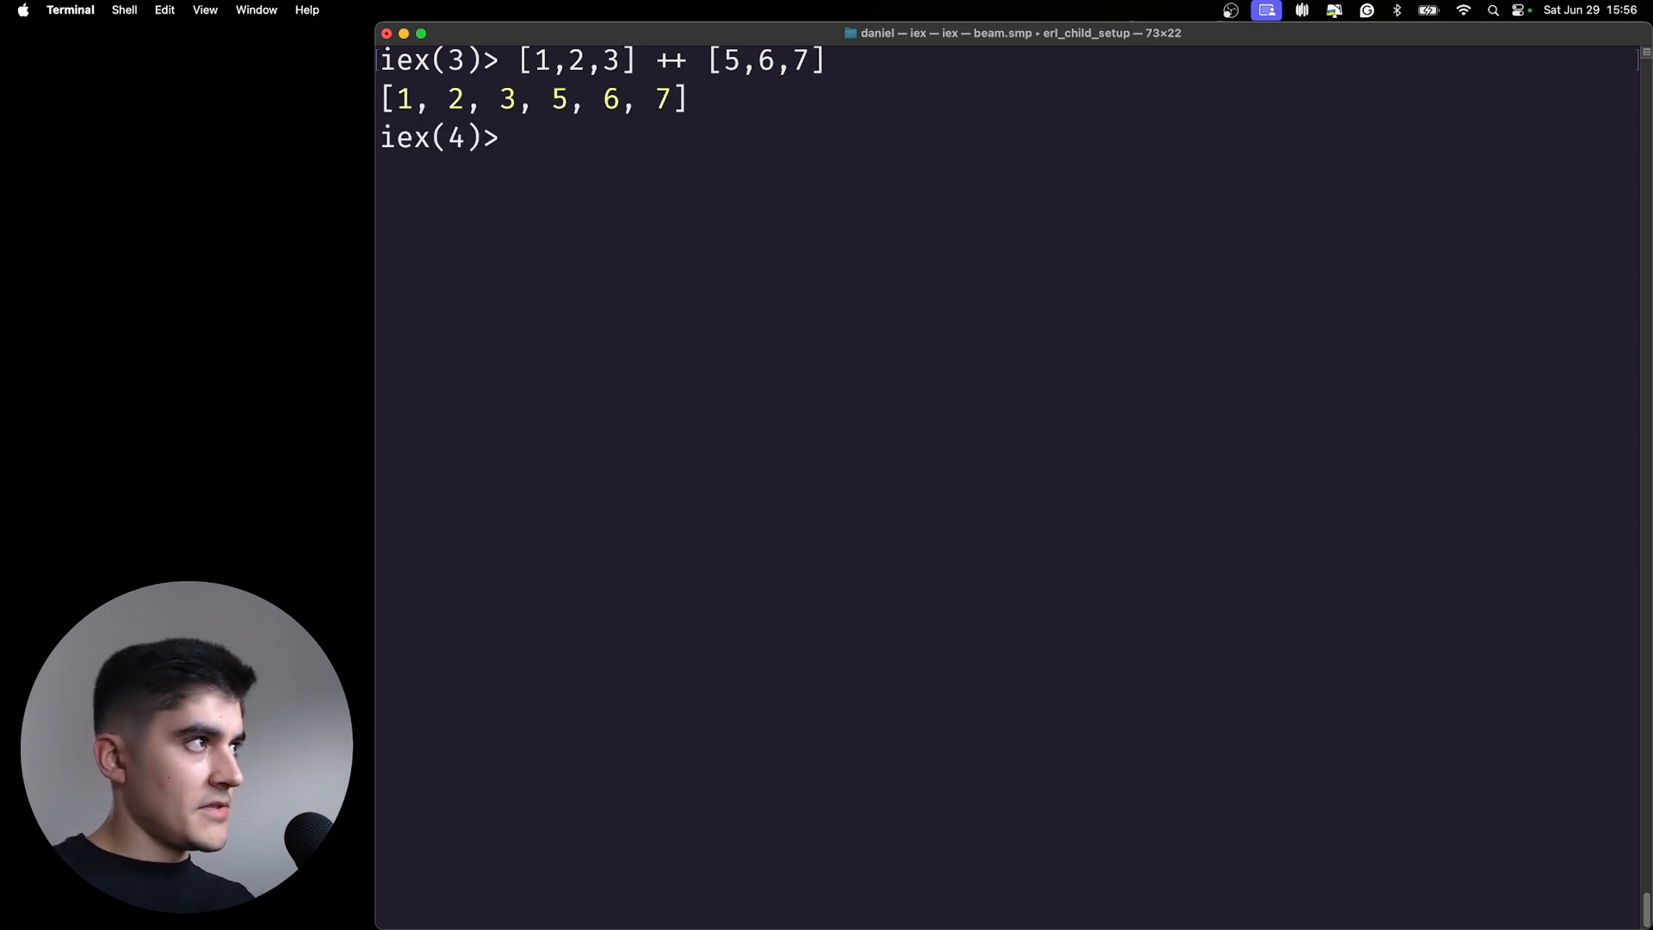
{"action": "type", "text": "{"}
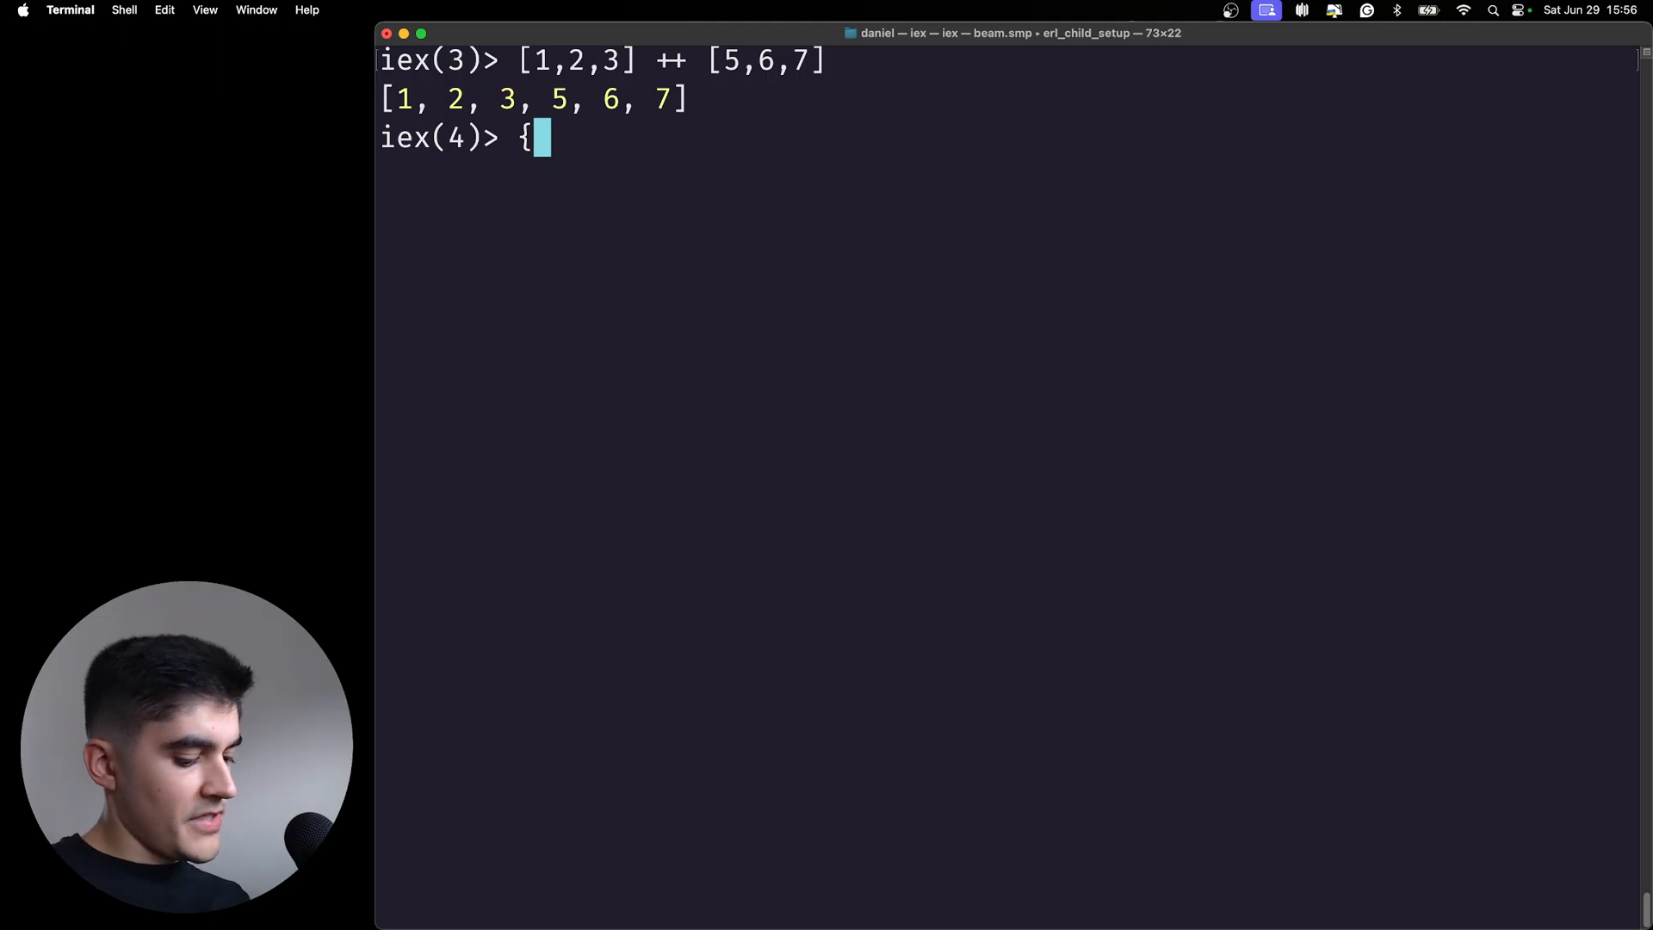
{"action": "type", "text": "1,2,3}"}
{"action": "key", "text": "Return"}
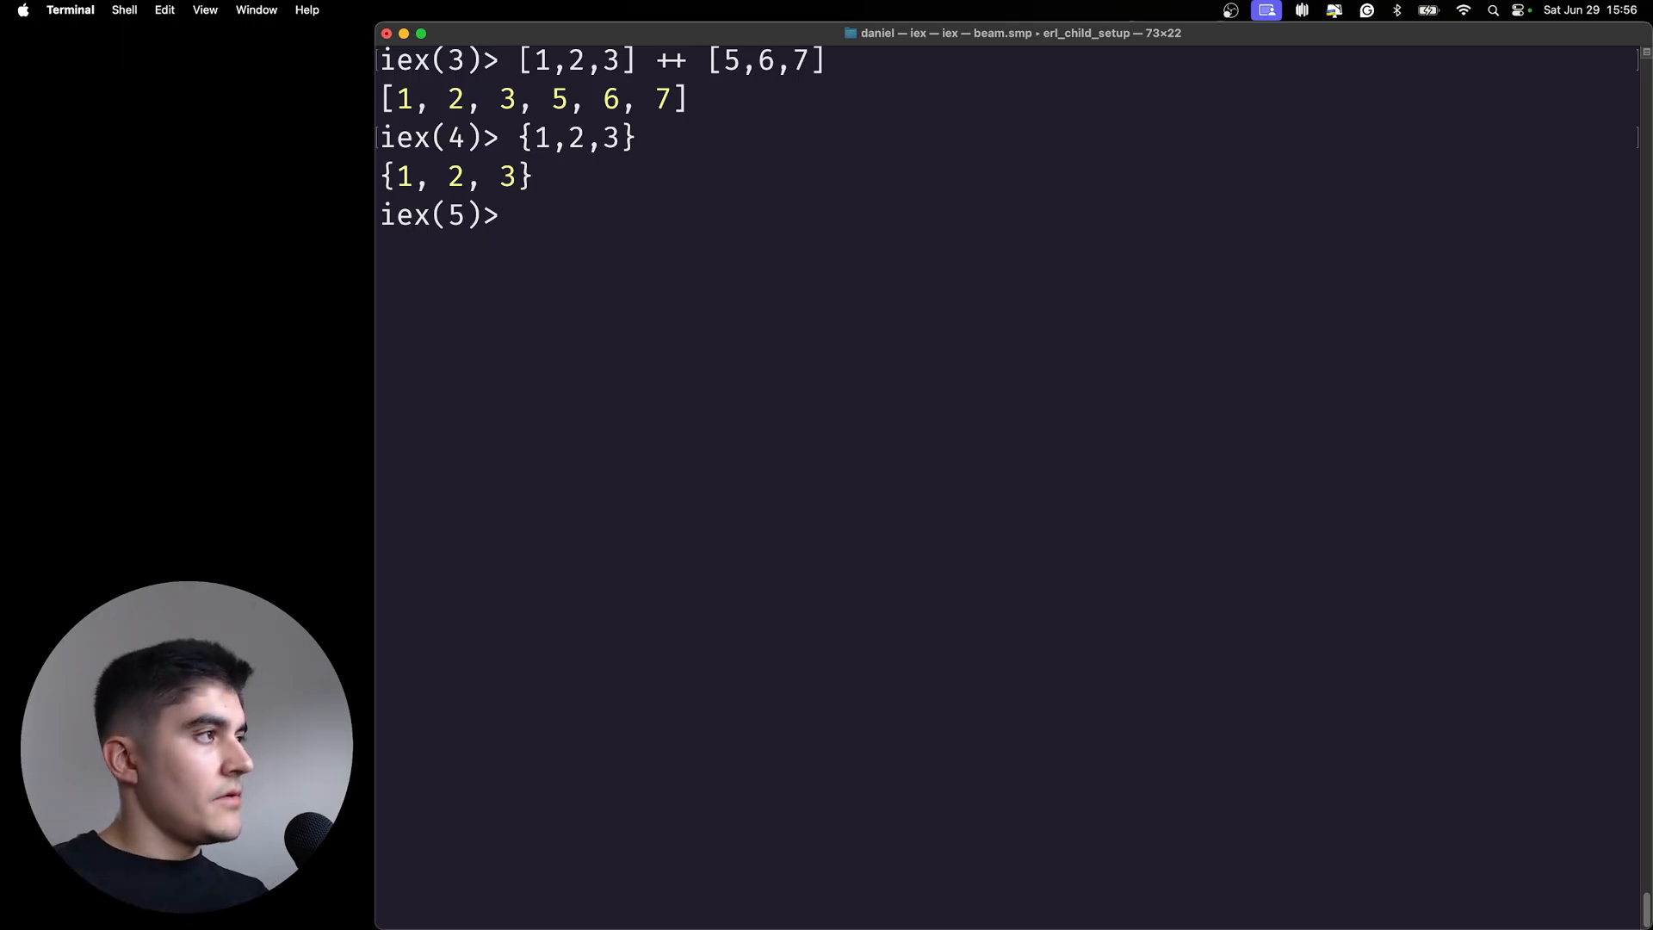
{"action": "key", "text": "Up"}
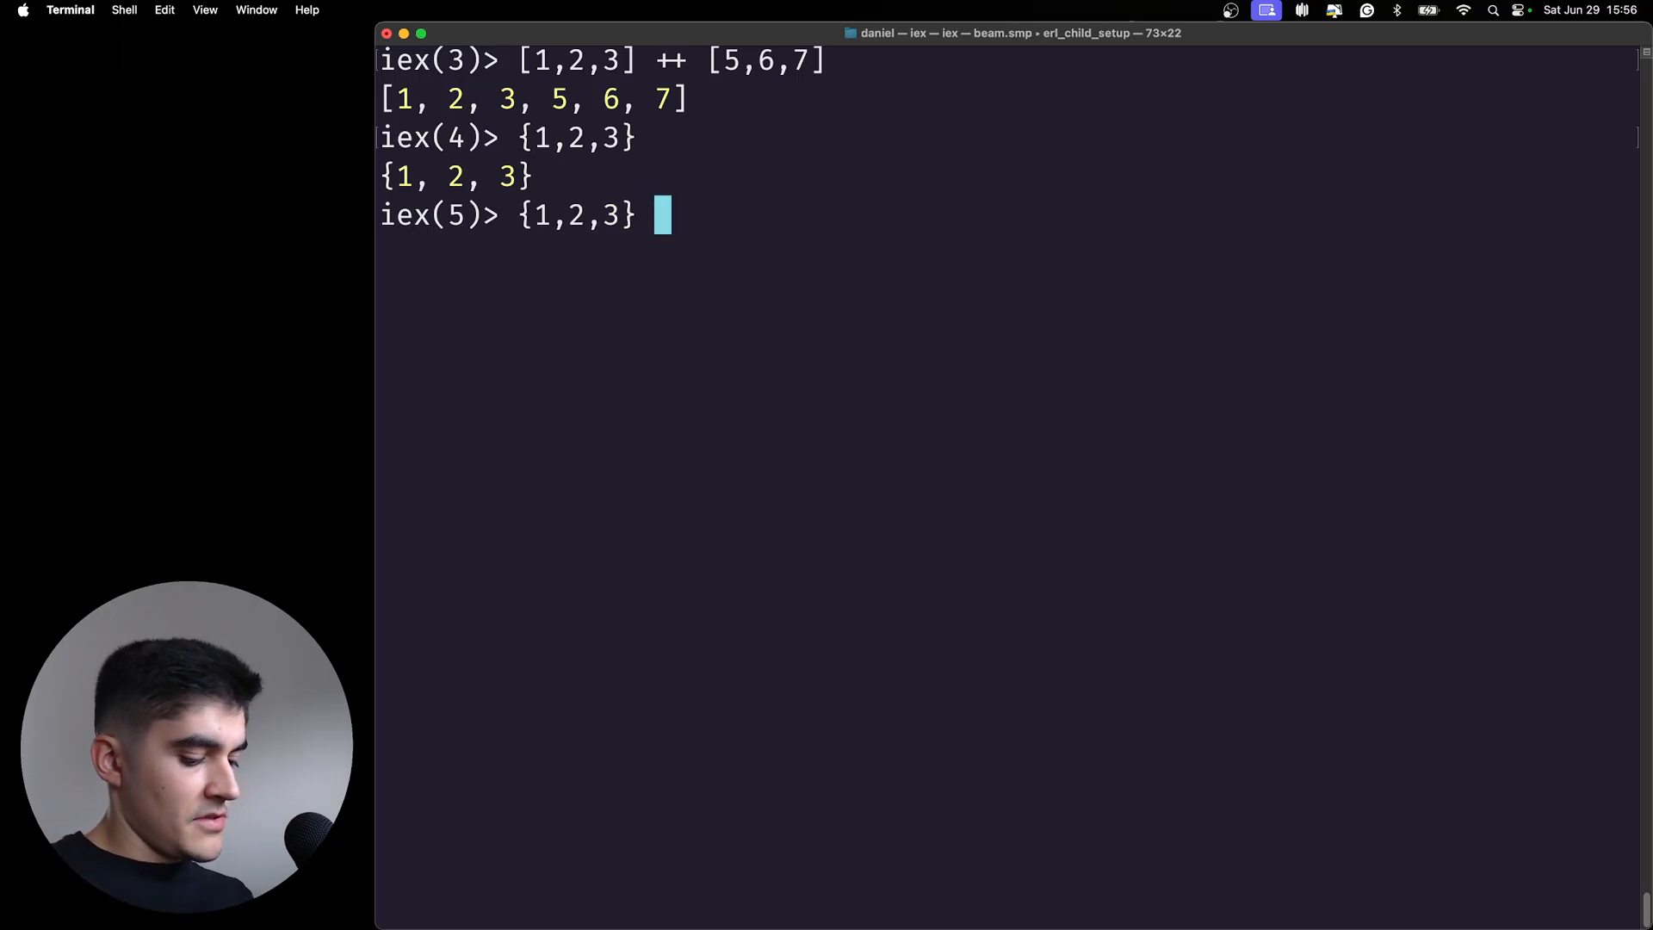
{"action": "type", "text": "++ {"}
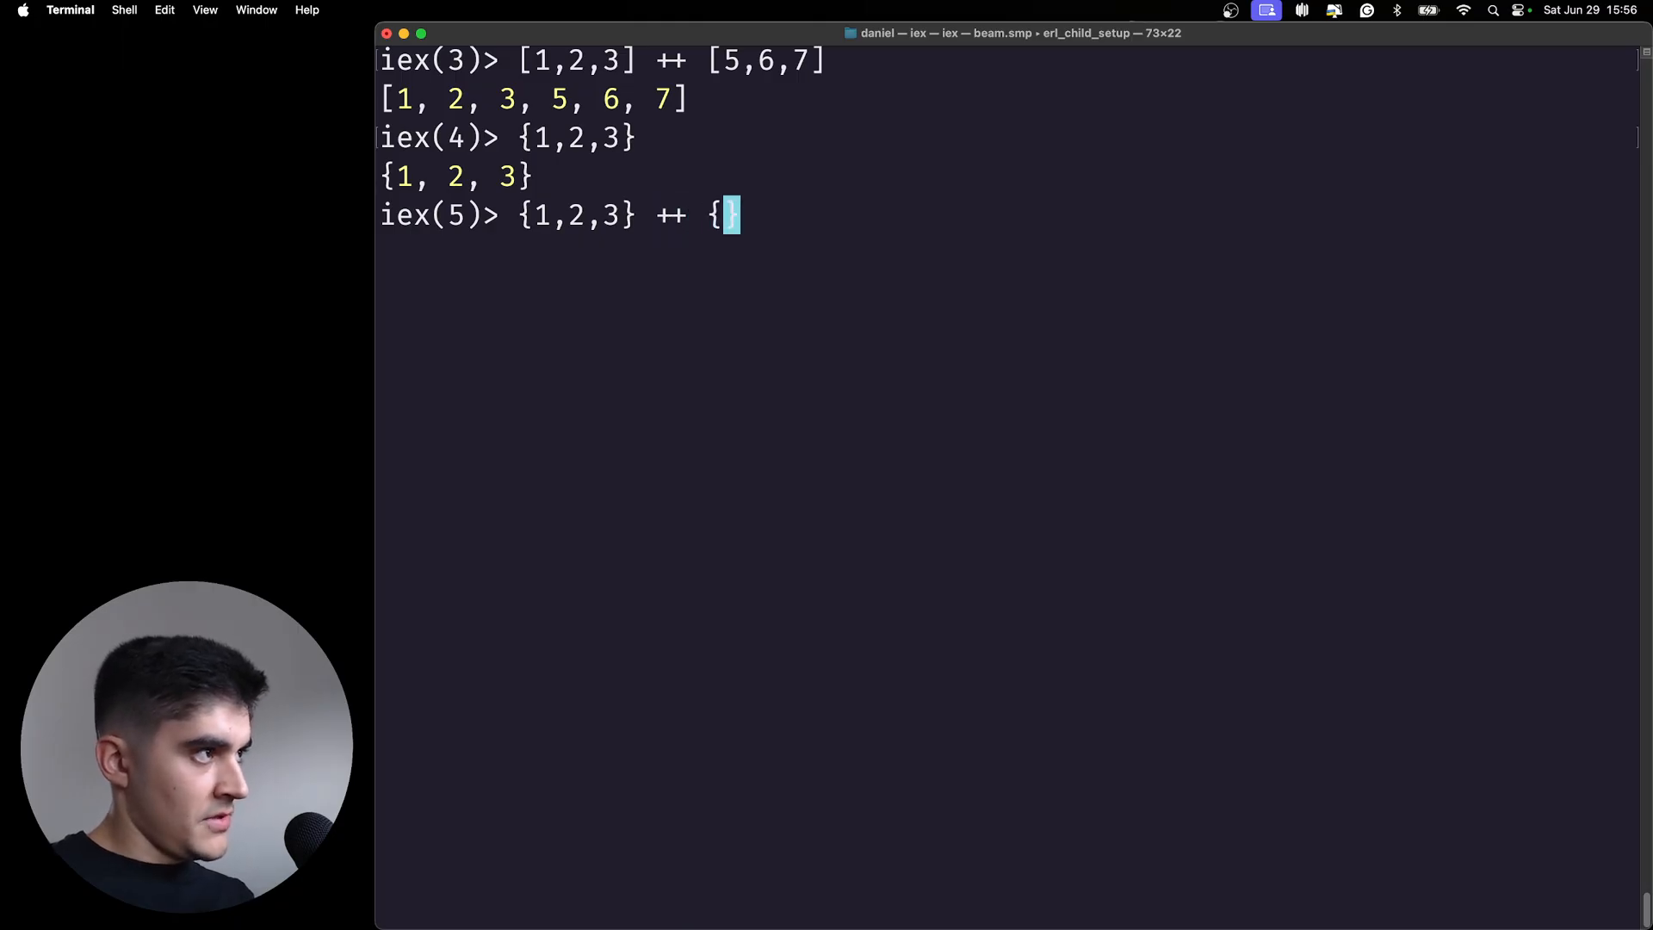
{"action": "type", "text": "4,5,6}"}
{"action": "key", "text": "Return"}
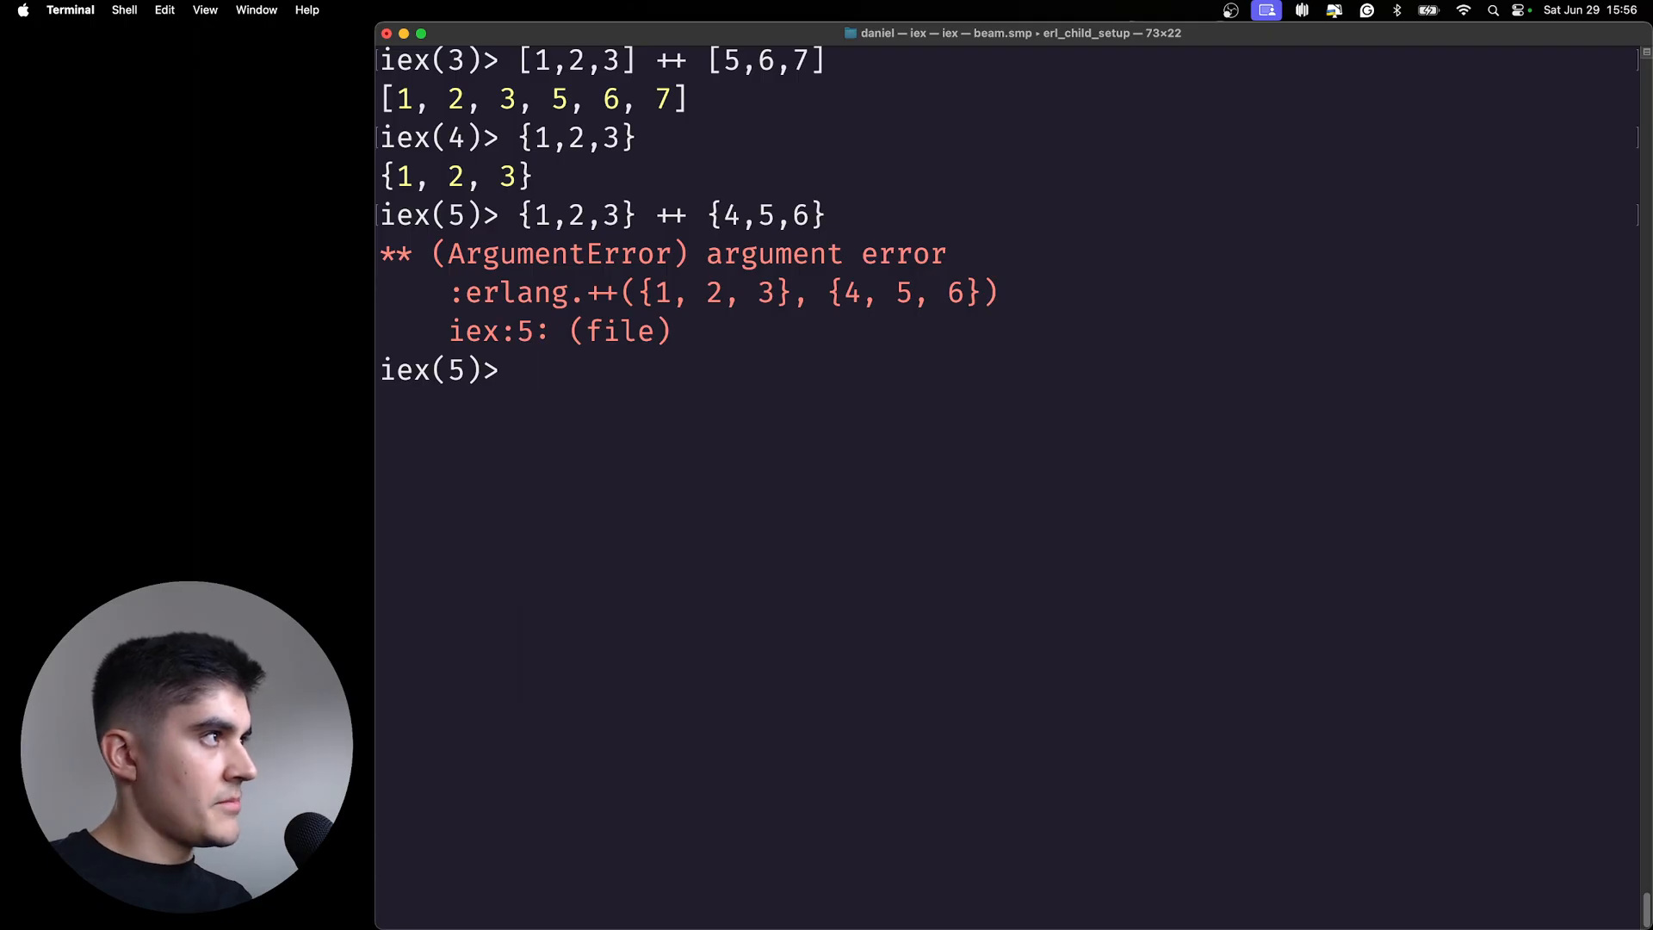
{"action": "key", "text": "ctrl+l"}
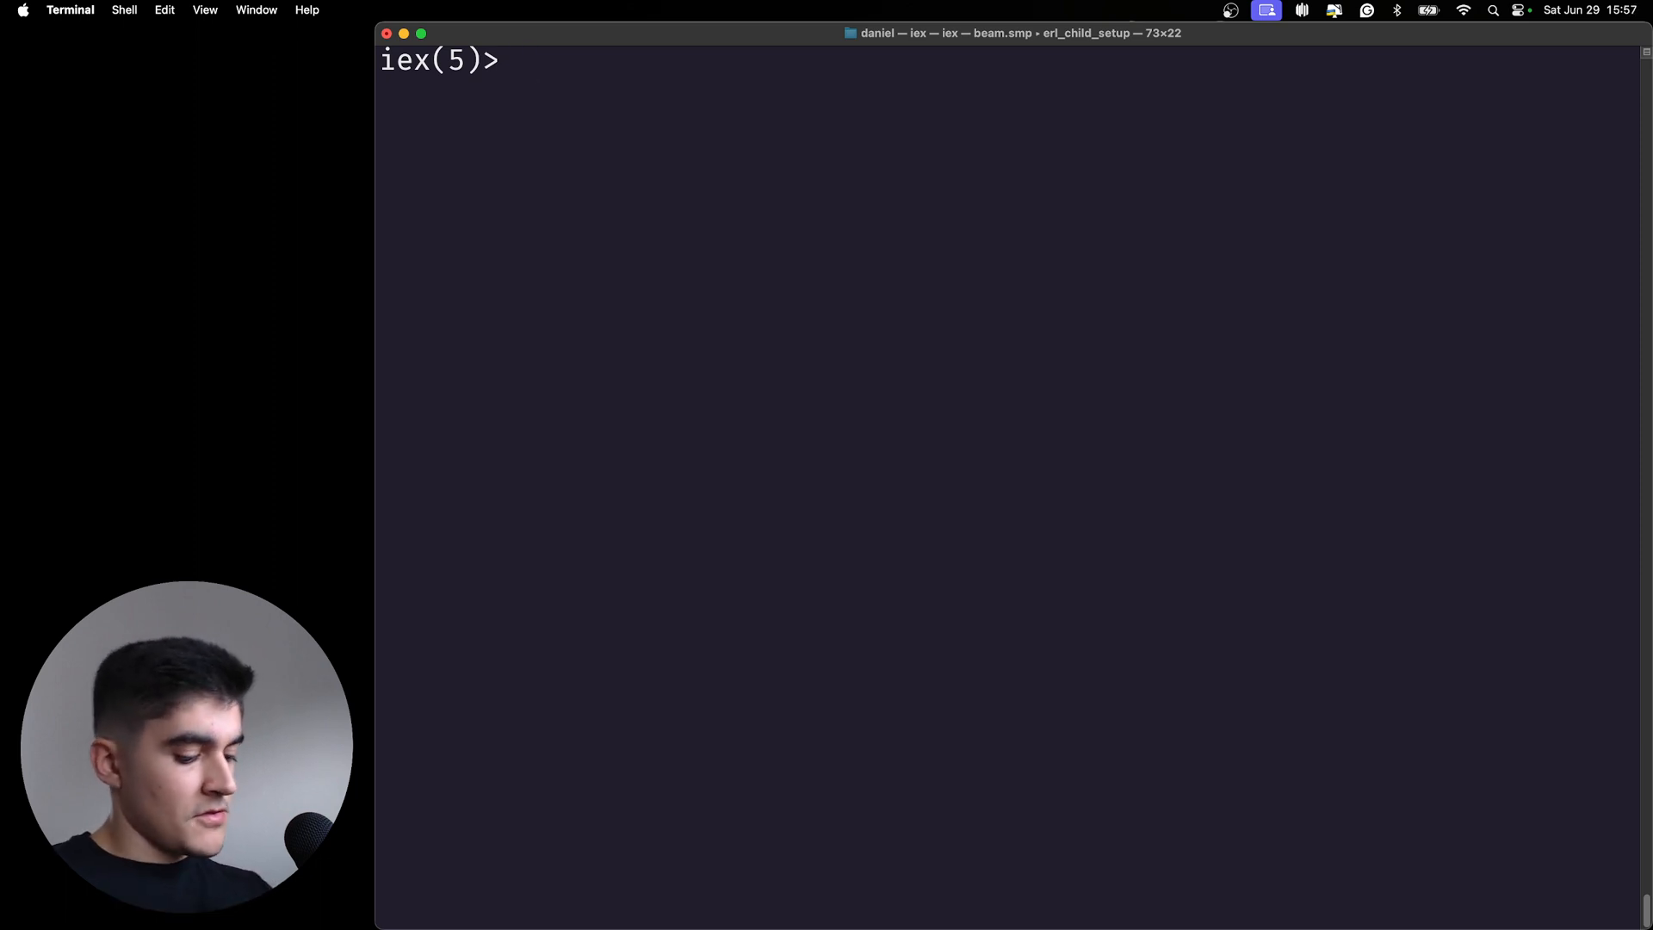
{"action": "type", "text": "[]"}
- Evaluate the tuple {1,2} at the prompt
{"action": "key", "text": "Right"}
{"action": "key", "text": "Right"}
{"action": "key", "text": "BackSpace"}
{"action": "key", "text": "BackSpace"}
{"action": "type", "text": "{}"}
{"action": "key", "text": "Left"}
{"action": "type", "text": "1,2"}
{"action": "key", "text": "Return"}
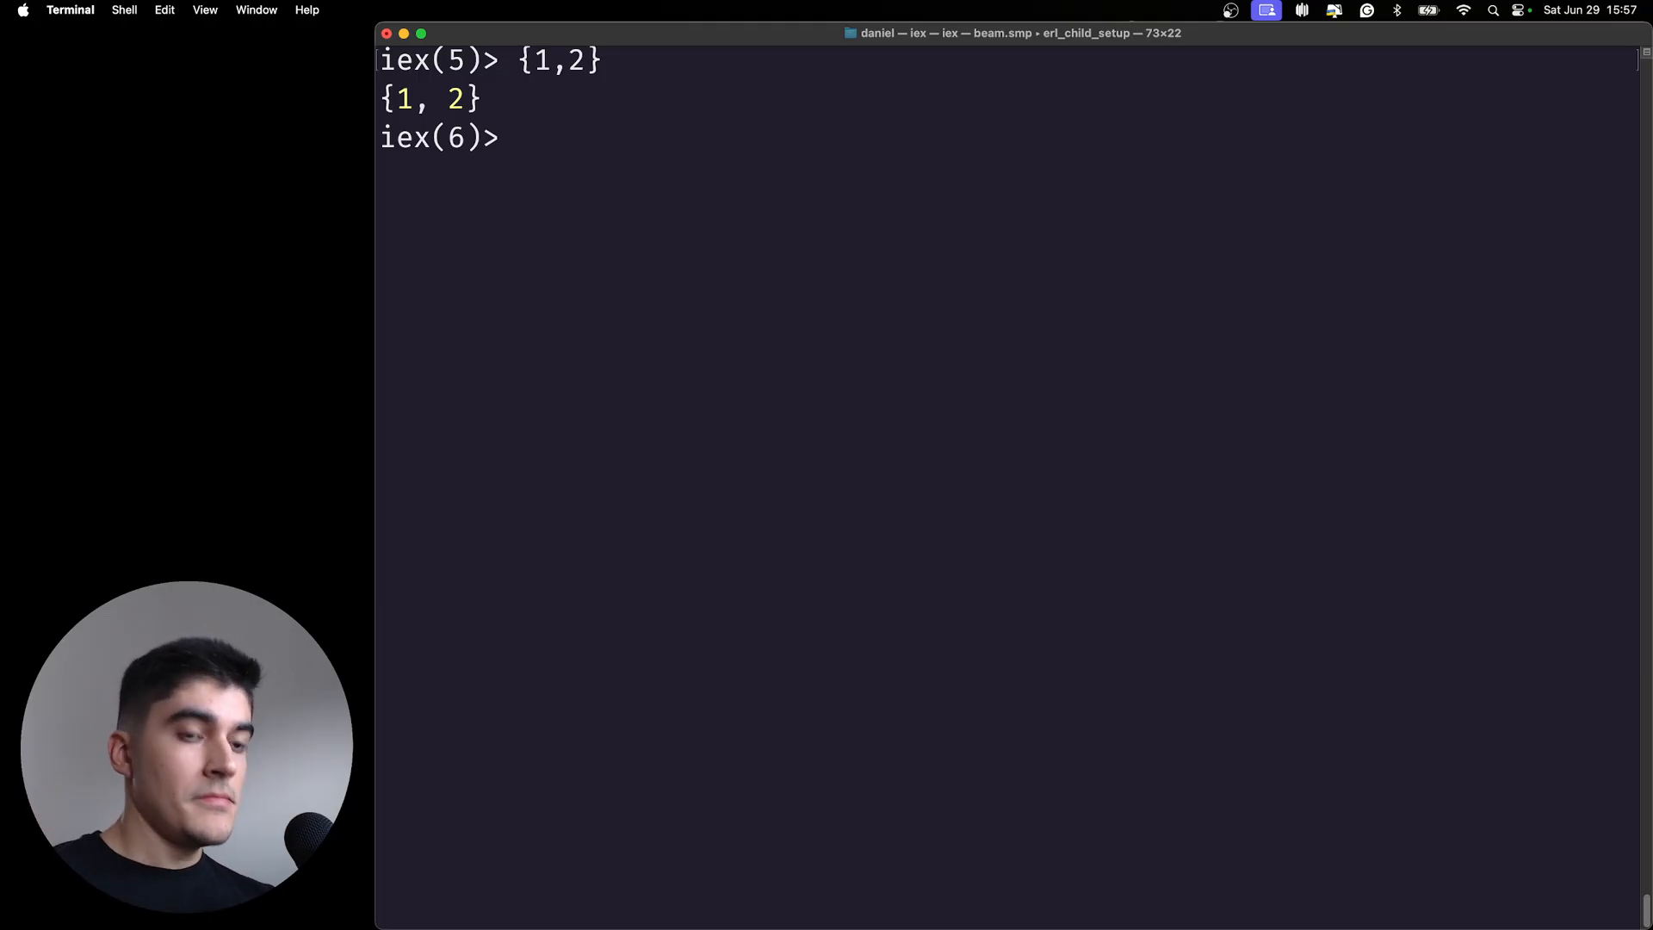
{"action": "type", "text": "elem"}
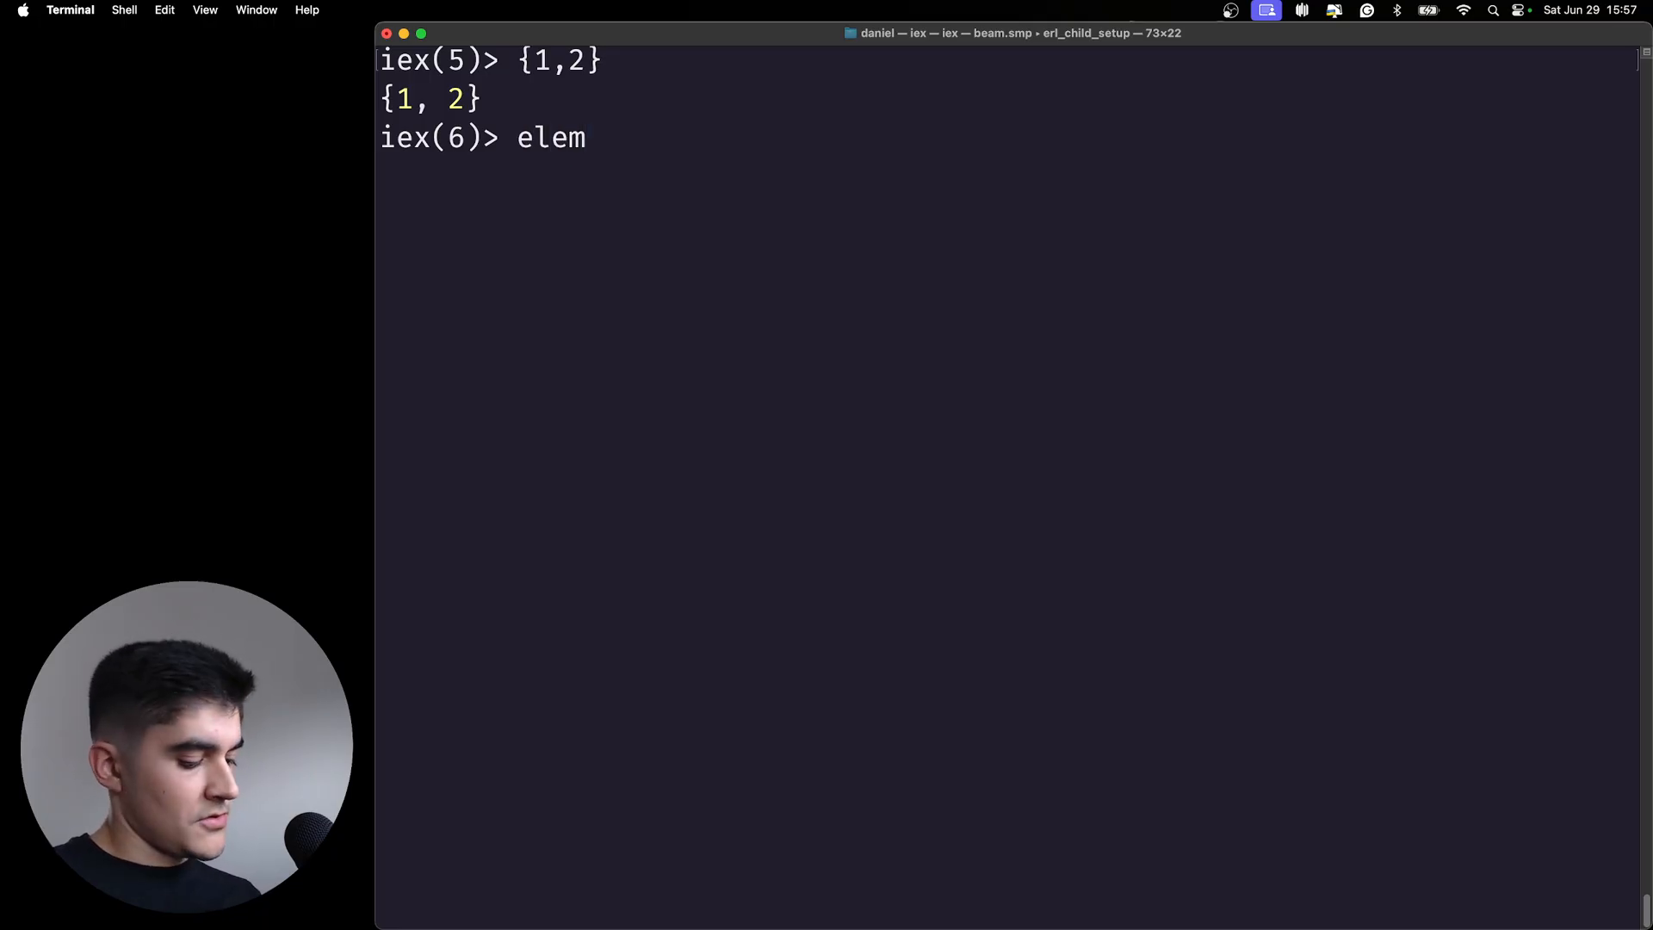
{"action": "type", "text": "("}
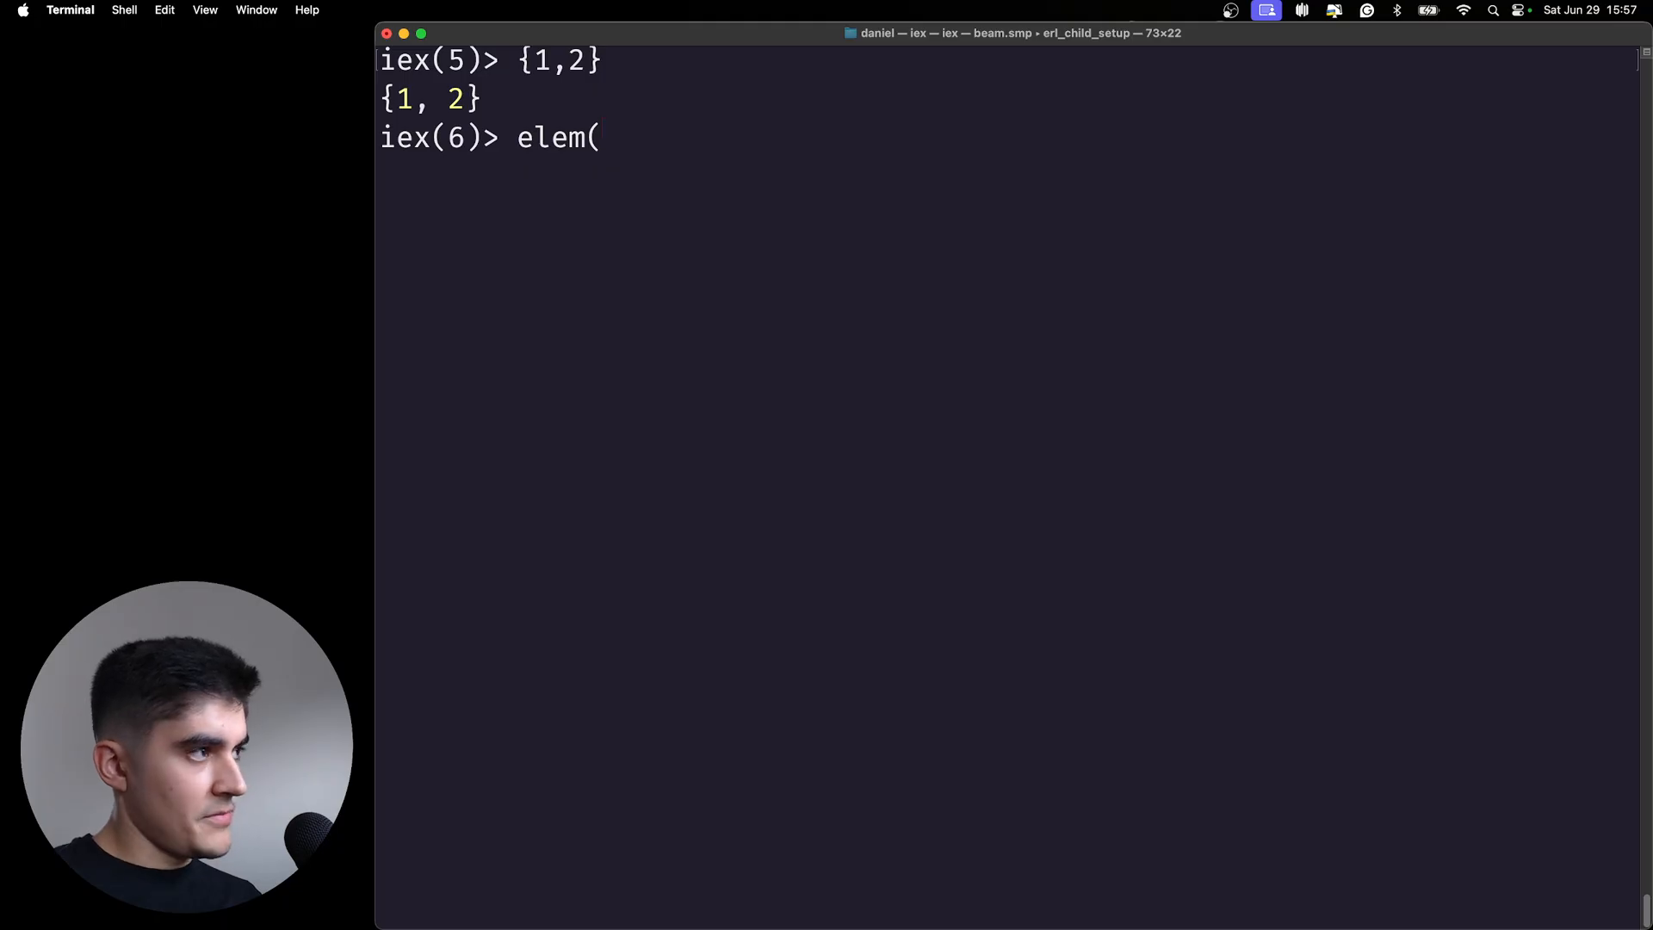
{"action": "type", "text": "{1,2}"}
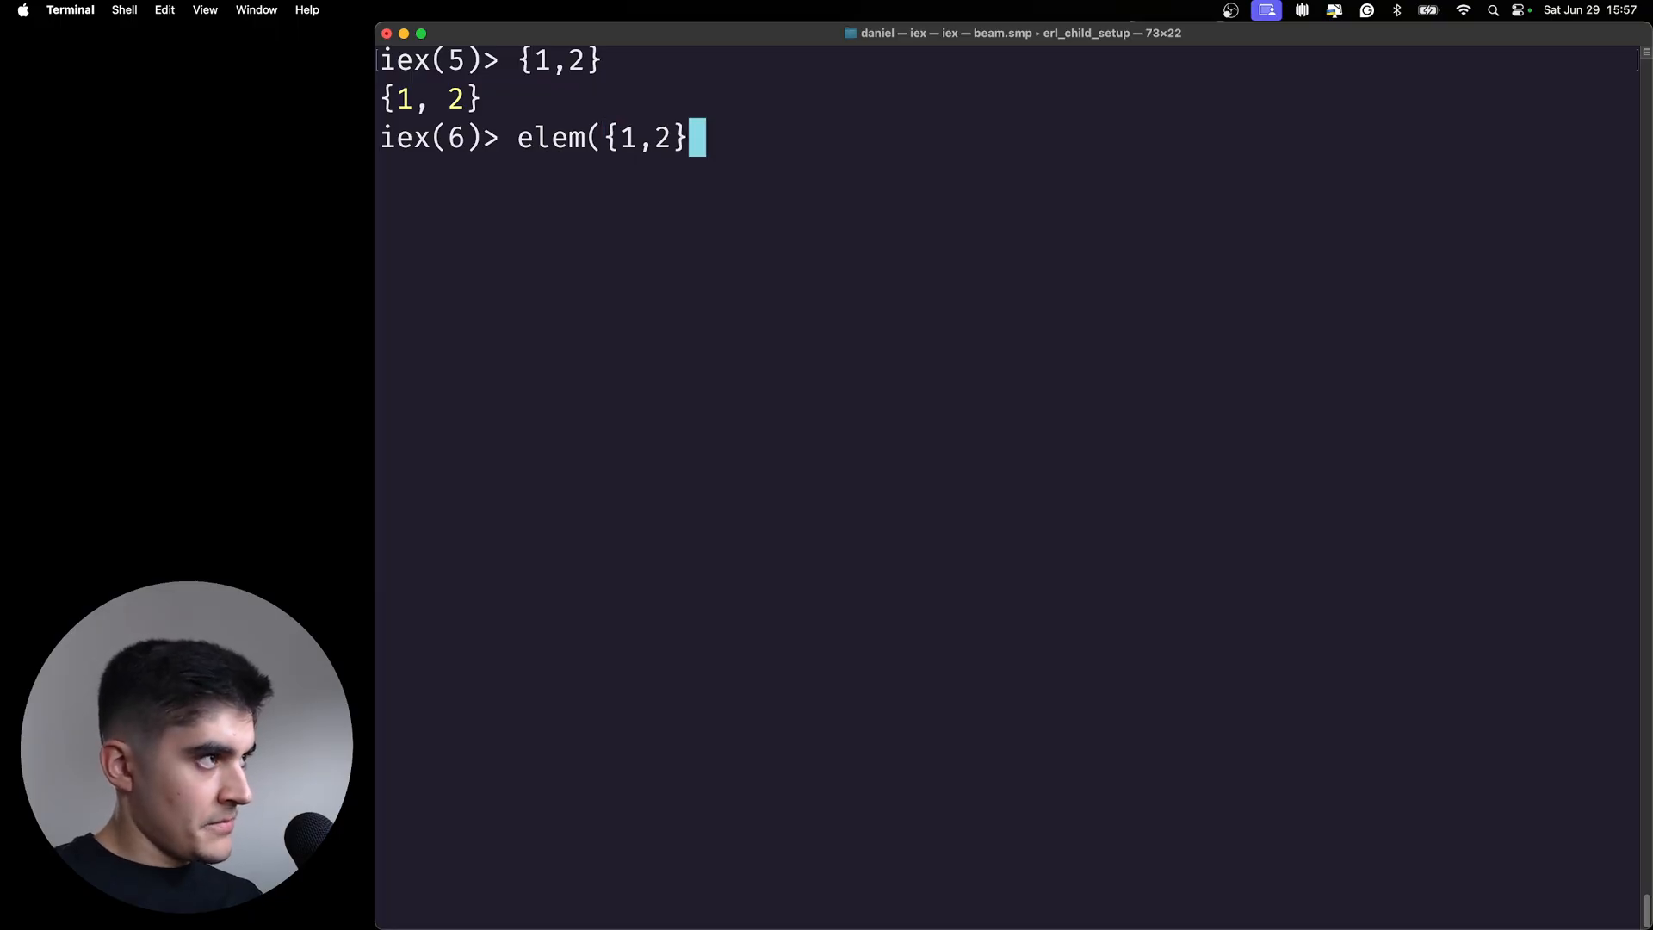
{"action": "type", "text": ", "}
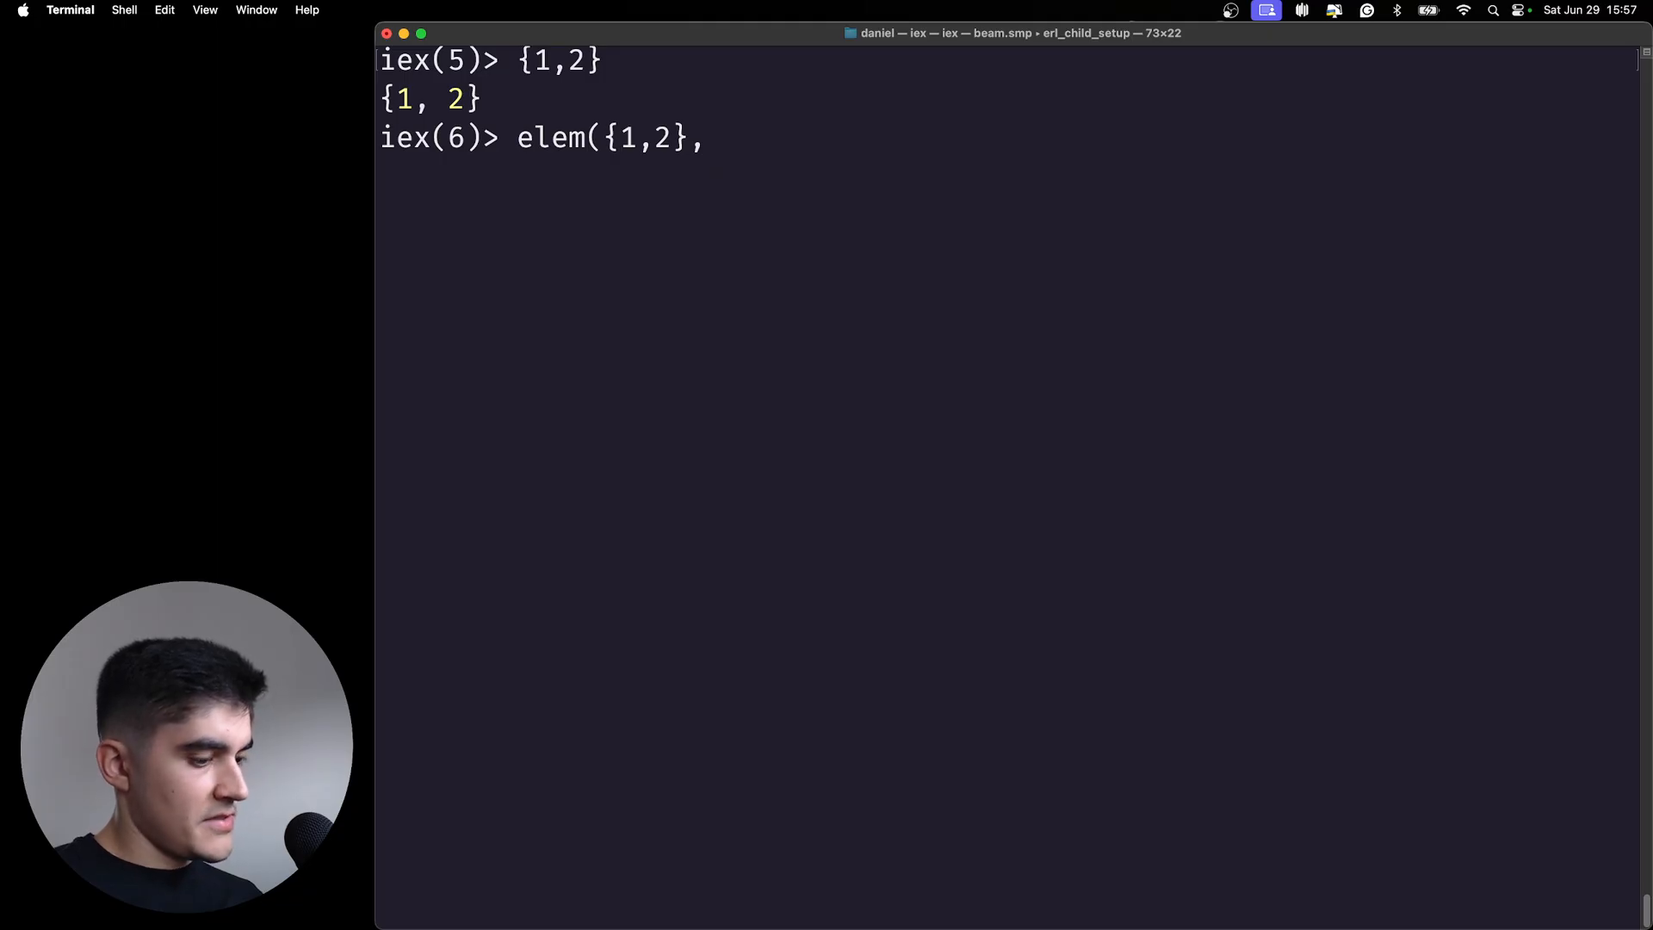
{"action": "type", "text": "0)"}
- Run elem({1,2}, 0) returning 1, then elem({1,2}, 1) returning 2
{"action": "key", "text": "Return"}
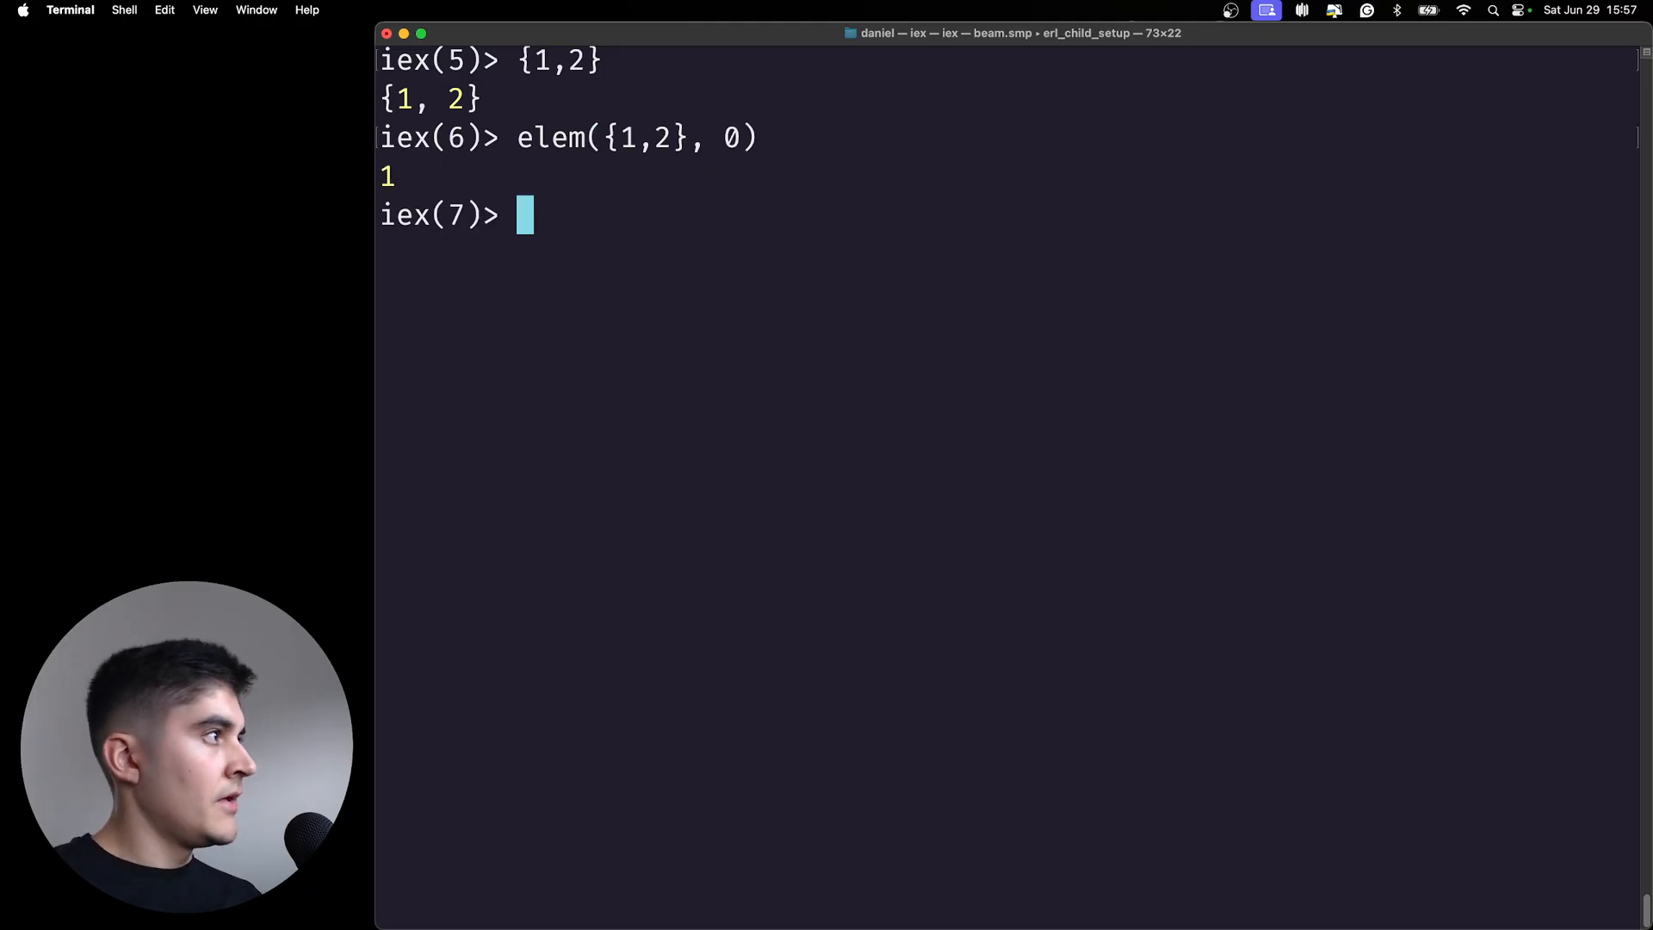
{"action": "key", "text": "Up"}
{"action": "key", "text": "Left"}
{"action": "key", "text": "BackSpace"}
{"action": "type", "text": "1"}
{"action": "key", "text": "Return"}
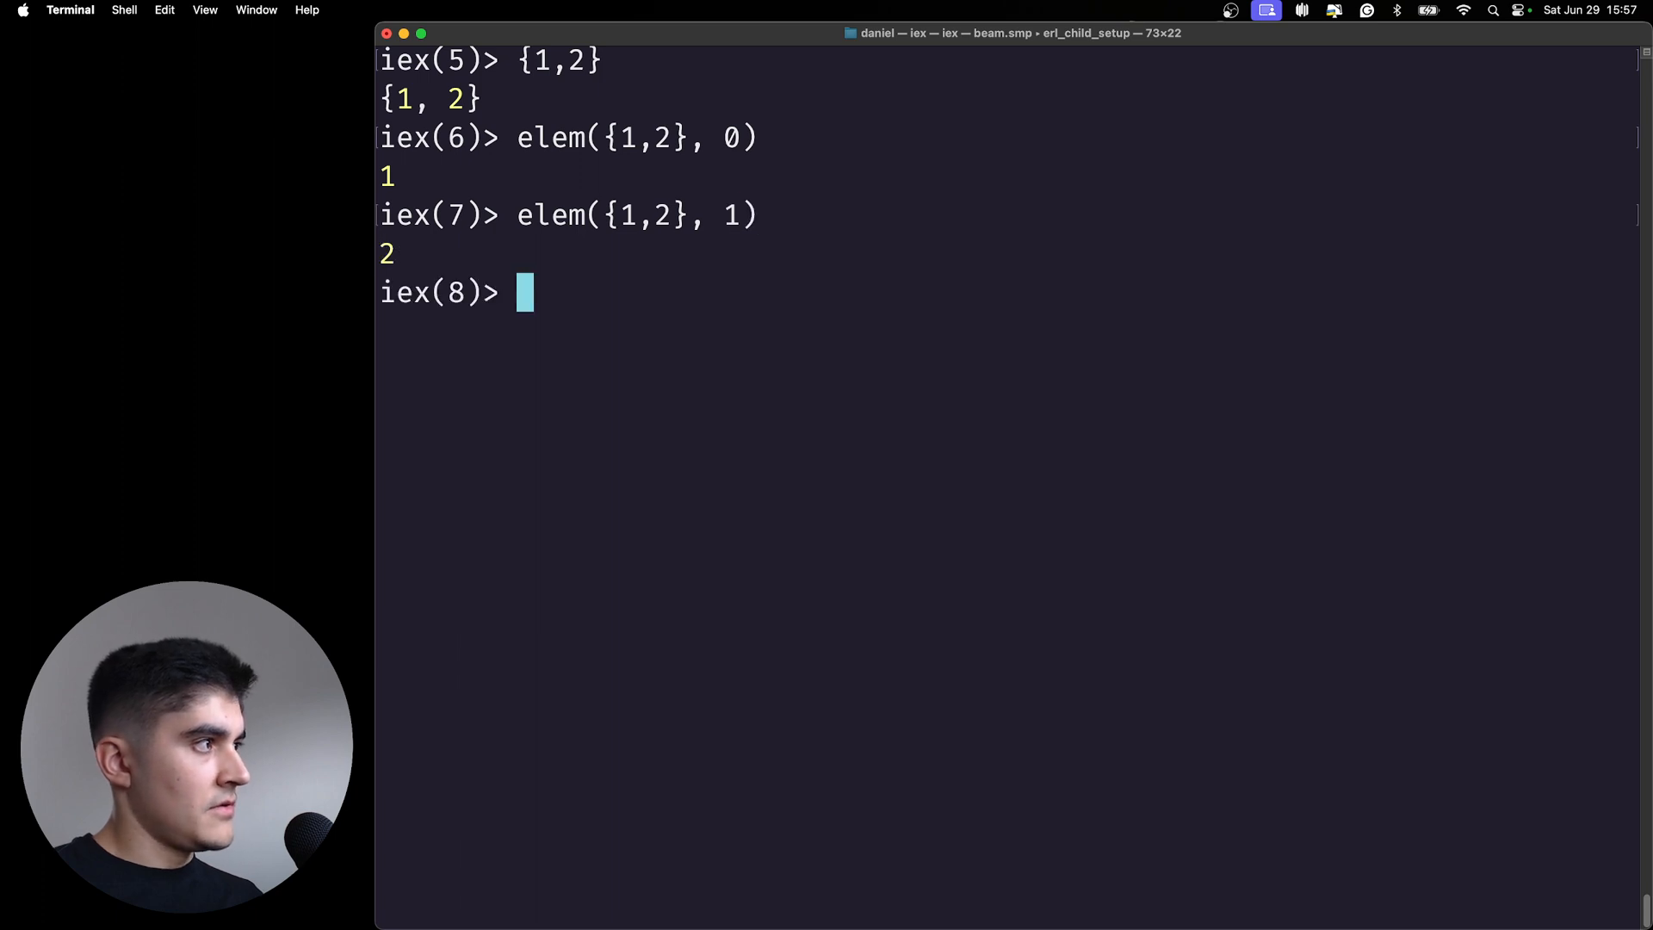
- Edit the call to elem({"daniel", "bergholz"}, 0), returning "daniel"
{"action": "key", "text": "Up"}
{"action": "key", "text": "Left"}
{"action": "key", "text": "Left"}
{"action": "key", "text": "Left"}
{"action": "key", "text": "Left"}
{"action": "key", "text": "Left"}
{"action": "key", "text": "Left"}
{"action": "key", "text": "Left"}
{"action": "key", "text": "BackSpace"}
{"action": "type", "text": "\"\"d"}
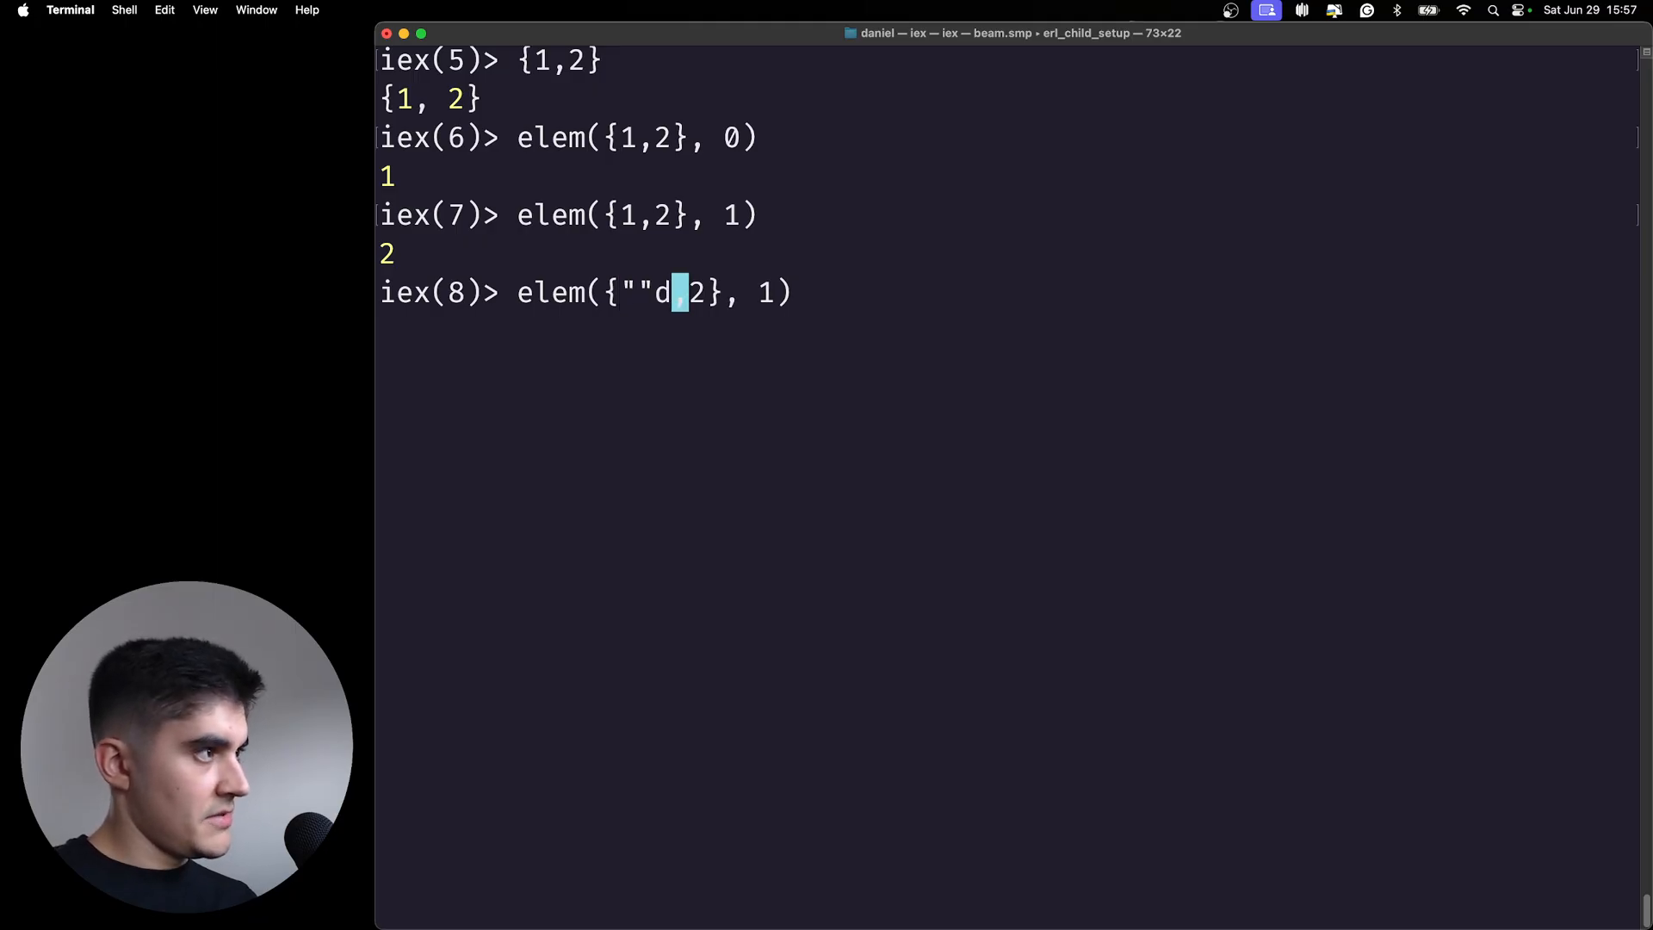
{"action": "key", "text": "BackSpace"}
{"action": "key", "text": "Left"}
{"action": "type", "text": "daniel"}
{"action": "key", "text": "Right"}
{"action": "key", "text": "Right"}
{"action": "key", "text": "Right"}
{"action": "key", "text": "BackSpace"}
{"action": "type", "text": "\"\""}
{"action": "key", "text": "Left"}
{"action": "type", "text": "bergholz"}
{"action": "key", "text": "Right"}
{"action": "key", "text": "Right"}
{"action": "key", "text": "Right"}
{"action": "key", "text": "Right"}
{"action": "key", "text": "Right"}
{"action": "key", "text": "BackSpace"}
{"action": "type", "text": "0"}
{"action": "key", "text": "Return"}
- Rerun with index 1 to get "bergholz"
{"action": "key", "text": "Up"}
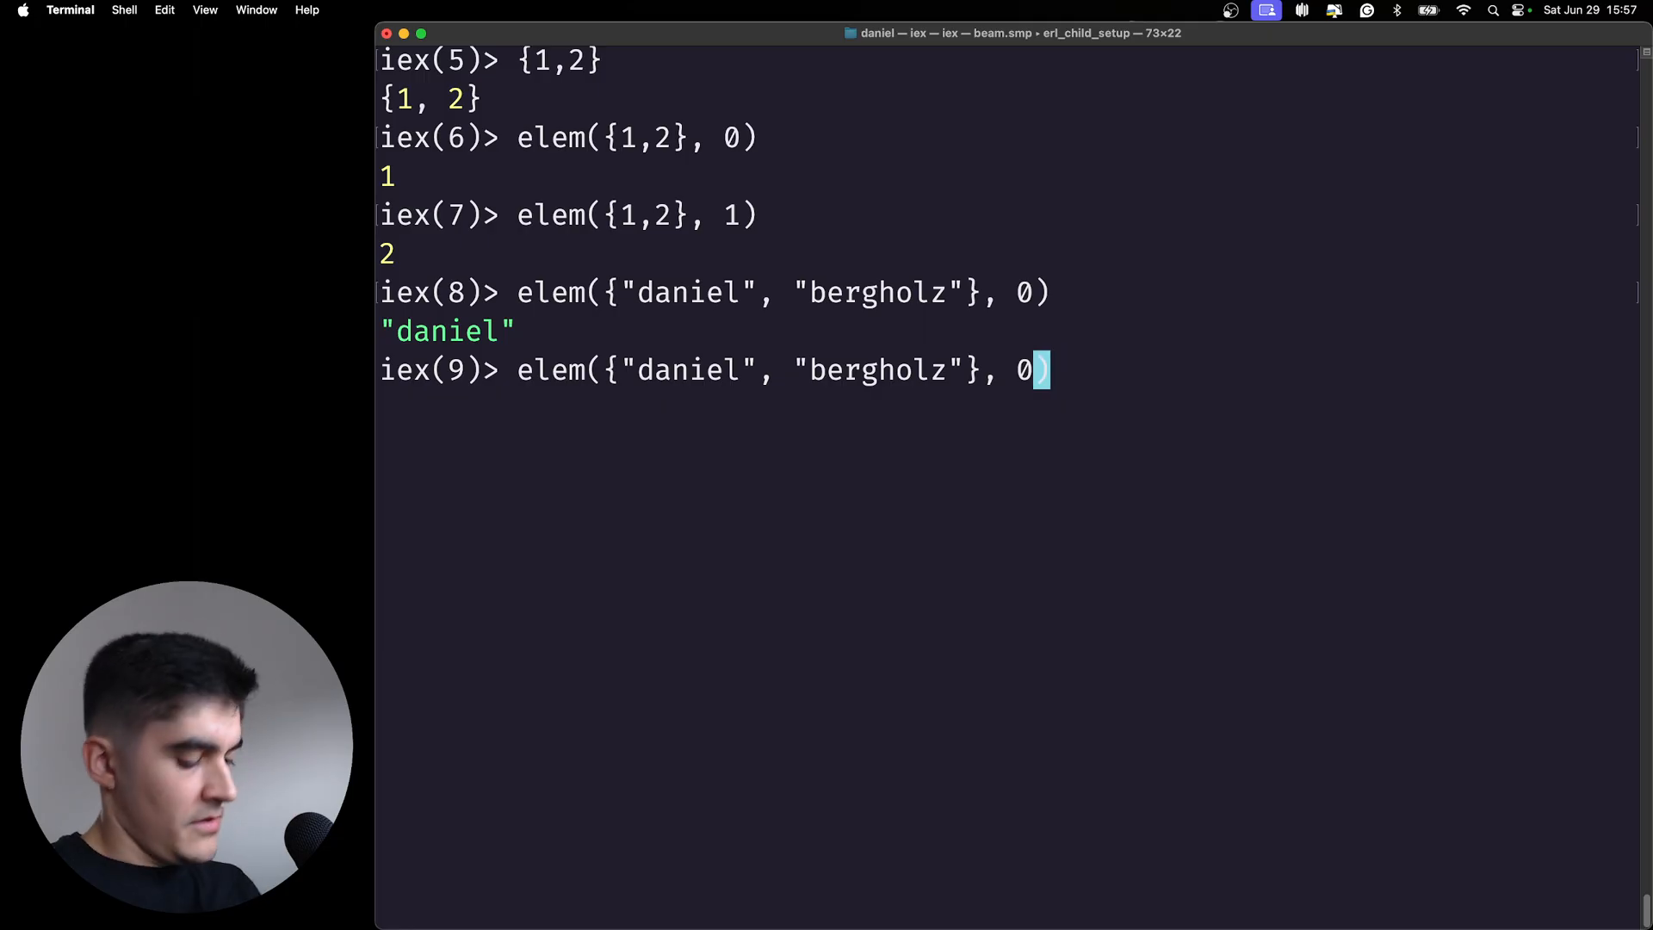
{"action": "key", "text": "BackSpace"}
{"action": "type", "text": "1"}
{"action": "key", "text": "Return"}
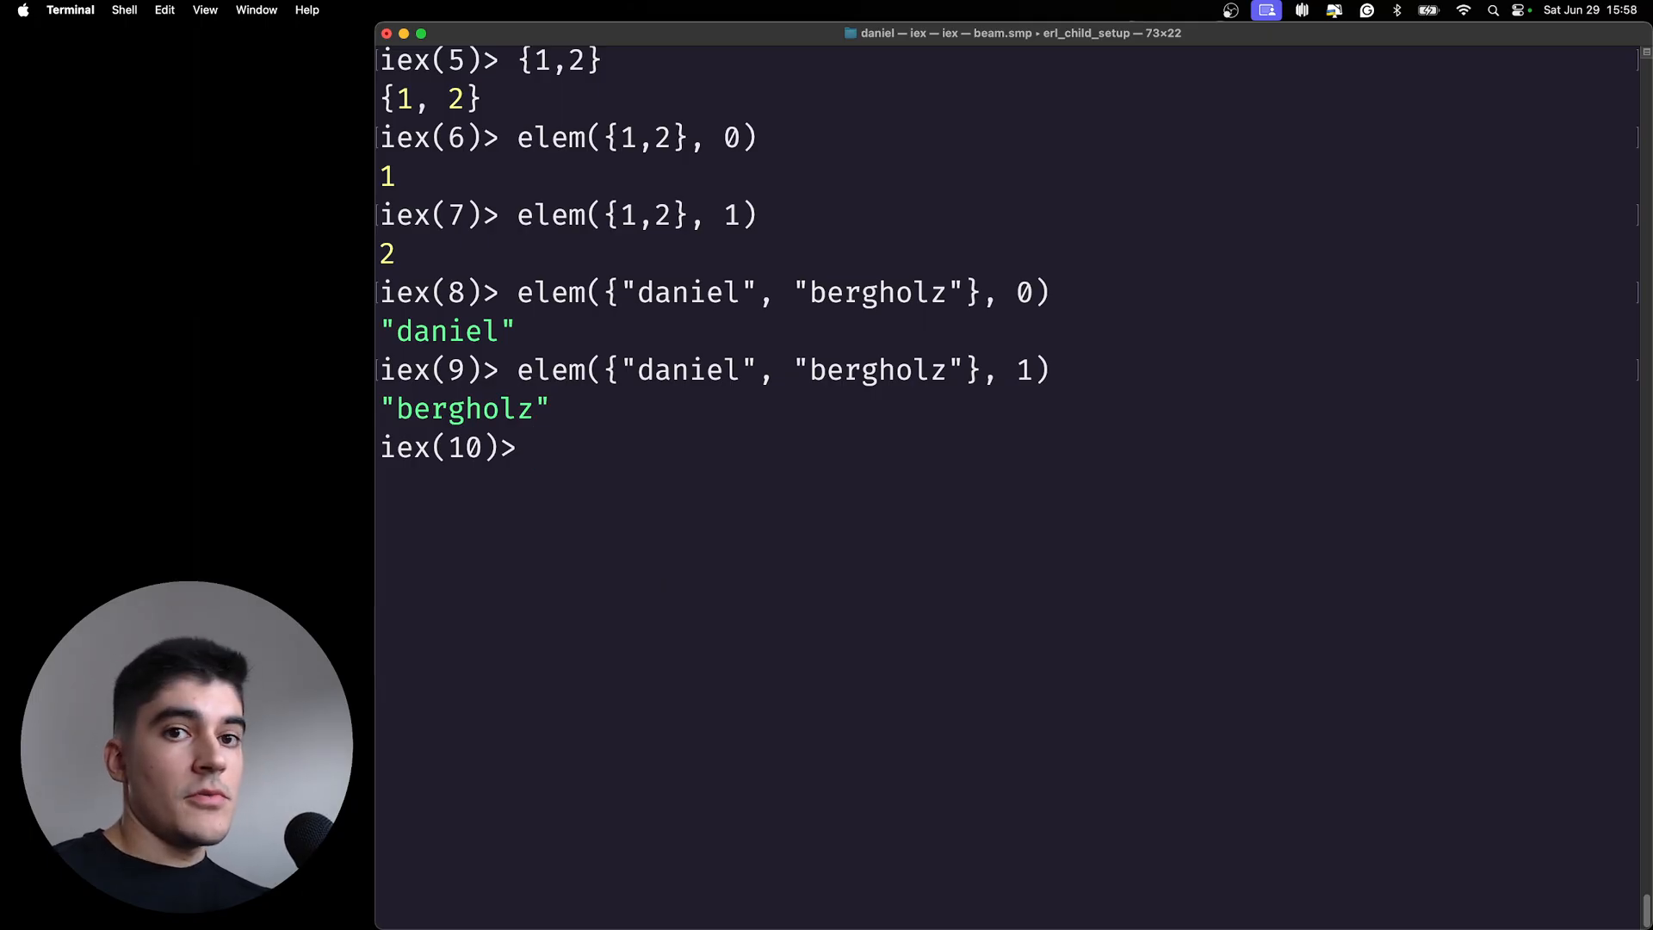
{"action": "type", "text": "Kern"}
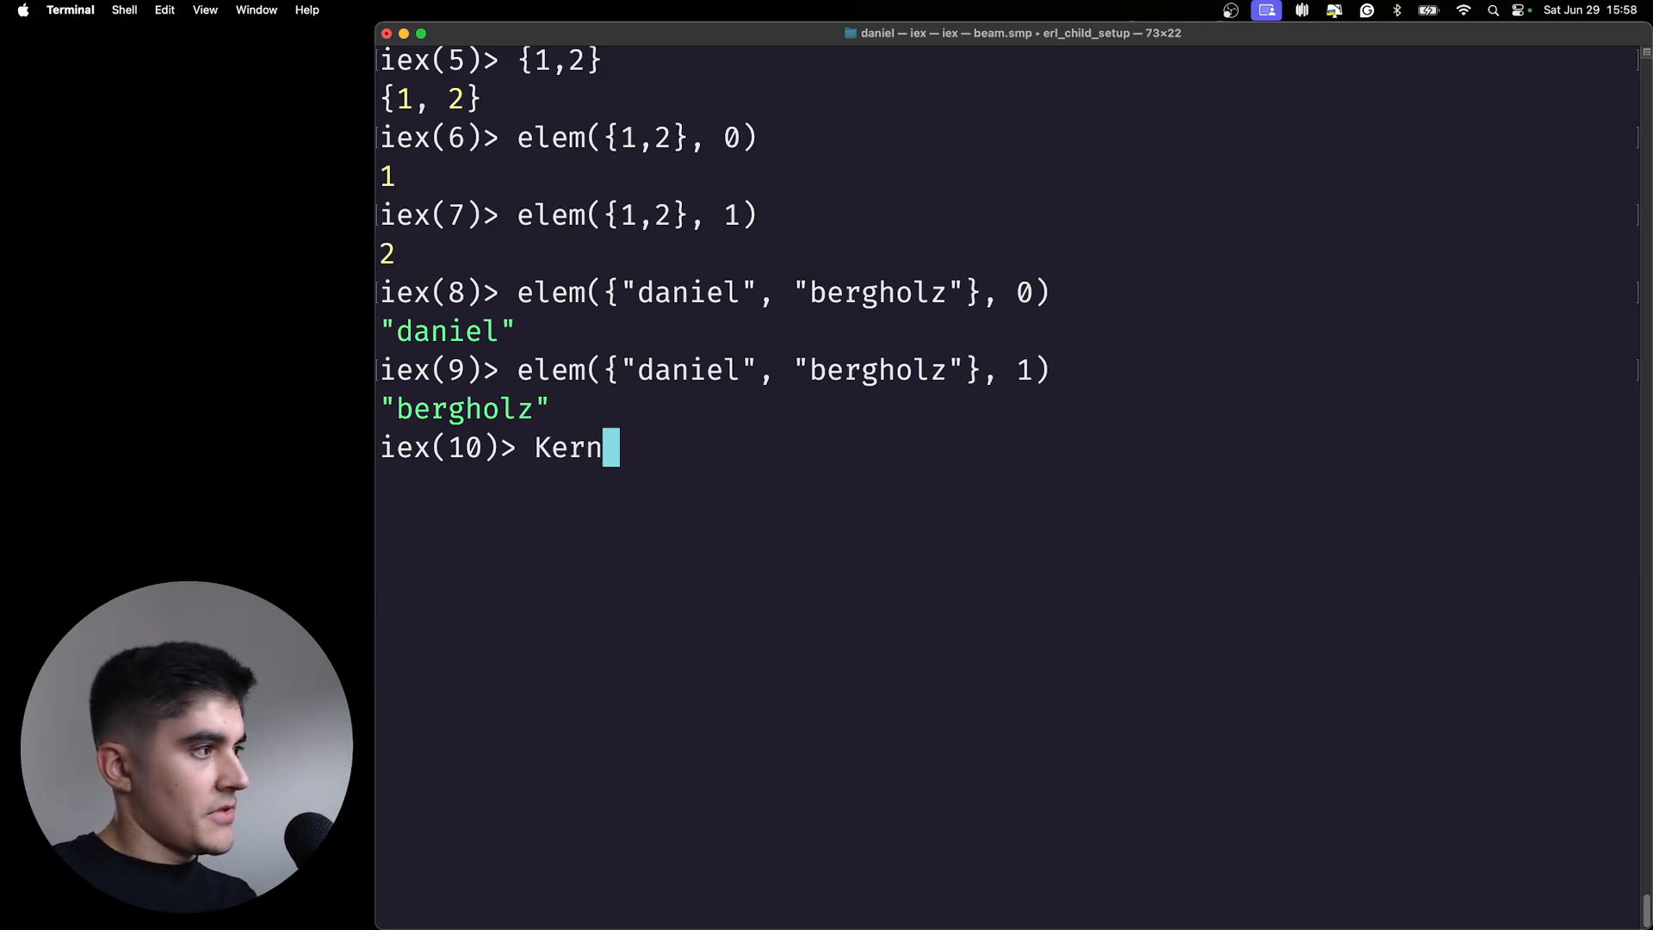
{"action": "type", "text": "l"}
- Run Kernel.elem({"daniel", "bergholz"}, 1), returning "bergholz" like plain elem
{"action": "key", "text": "BackSpace"}
{"action": "type", "text": "el."}
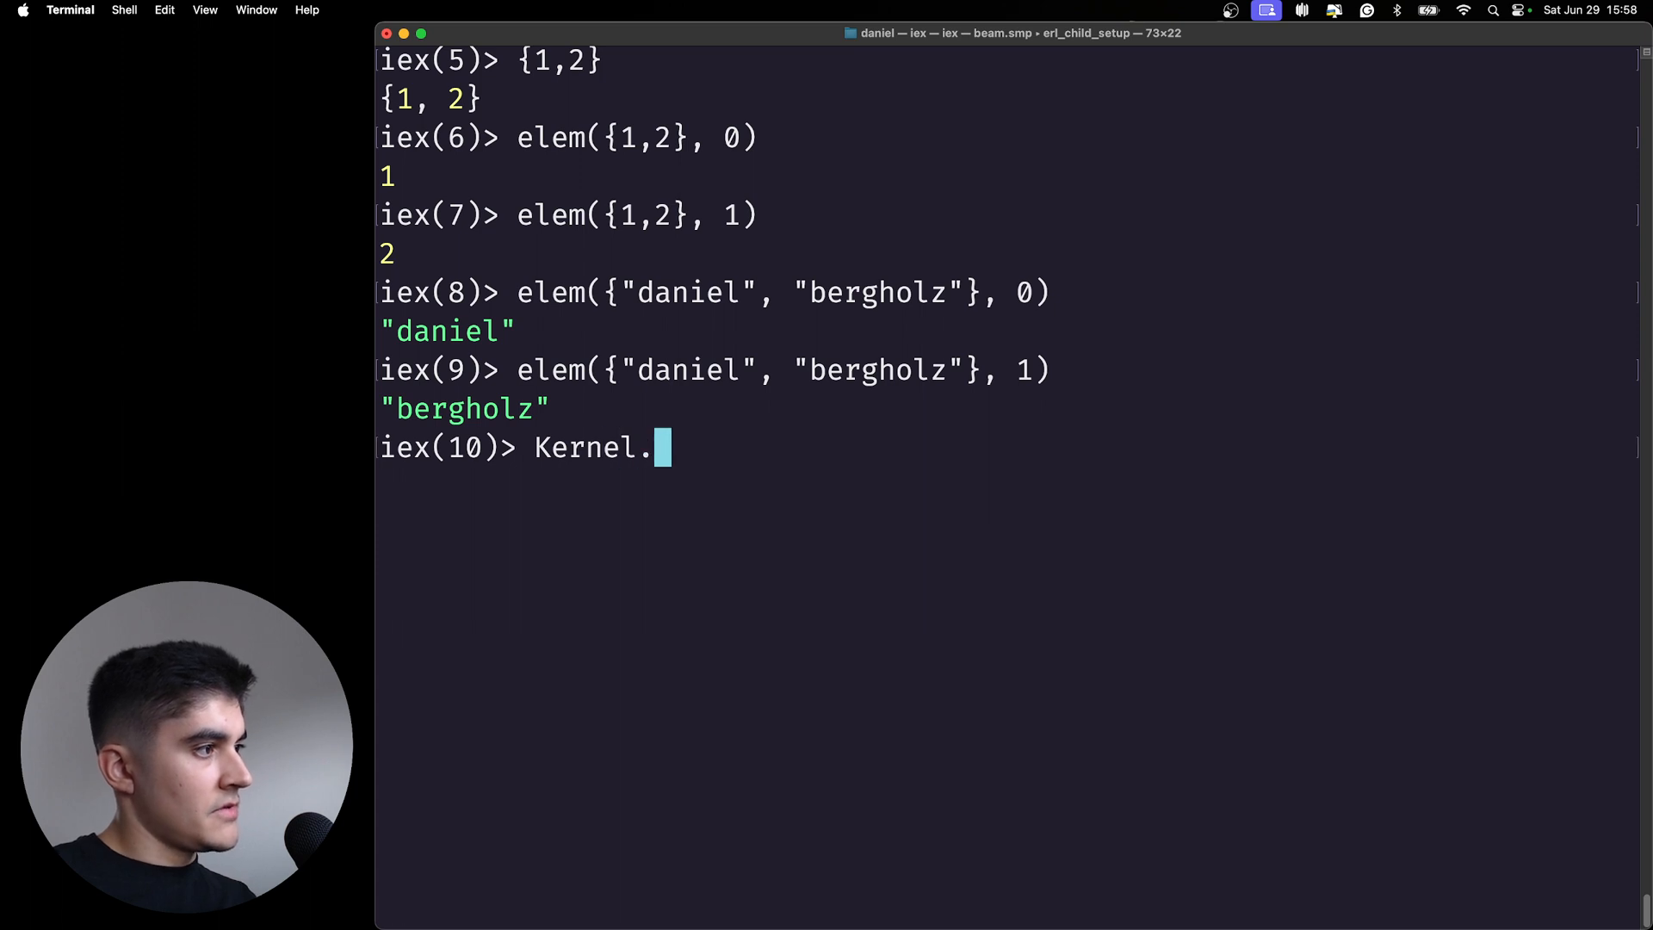
{"action": "type", "text": "elem"}
{"action": "key", "text": "ctrl+u"}
{"action": "key", "text": "Up"}
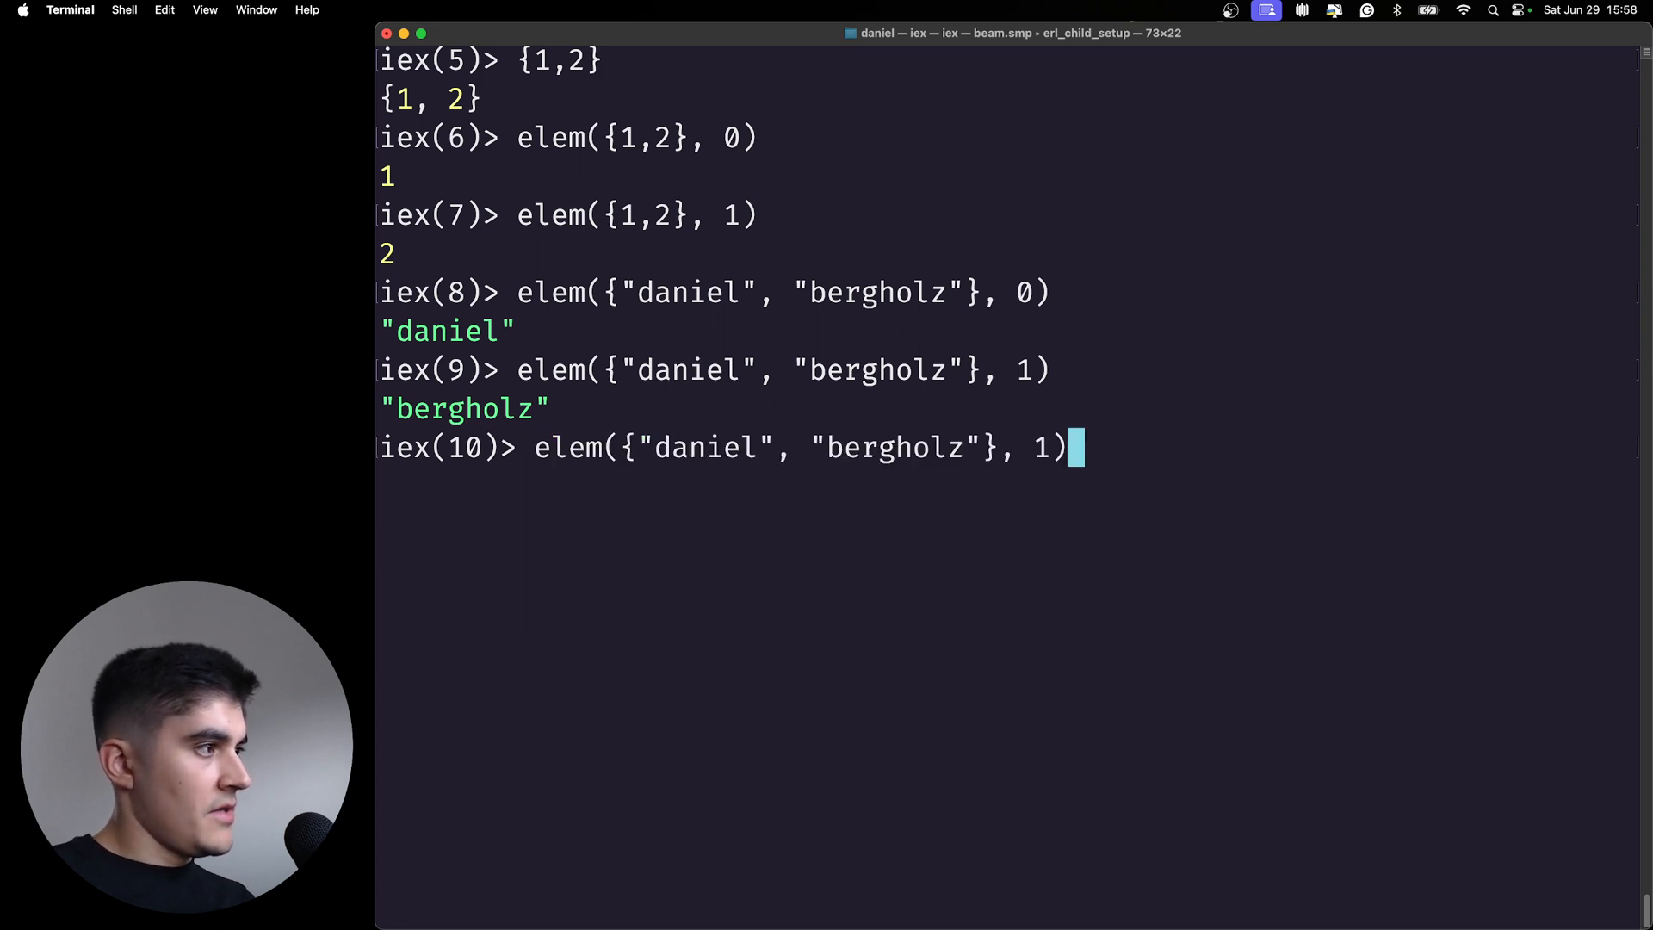
{"action": "key", "text": "Left"}
{"action": "key", "text": "Left"}
{"action": "key", "text": "Left"}
{"action": "key", "text": "Left"}
{"action": "key", "text": "Left"}
{"action": "key", "text": "Left"}
{"action": "key", "text": "Left"}
{"action": "key", "text": "Left"}
{"action": "key", "text": "Left"}
{"action": "key", "text": "Left"}
{"action": "key", "text": "Left"}
{"action": "key", "text": "Left"}
{"action": "key", "text": "Left"}
{"action": "key", "text": "Left"}
{"action": "key", "text": "Left"}
{"action": "key", "text": "Left"}
{"action": "key", "text": "Left"}
{"action": "key", "text": "Left"}
{"action": "key", "text": "Left"}
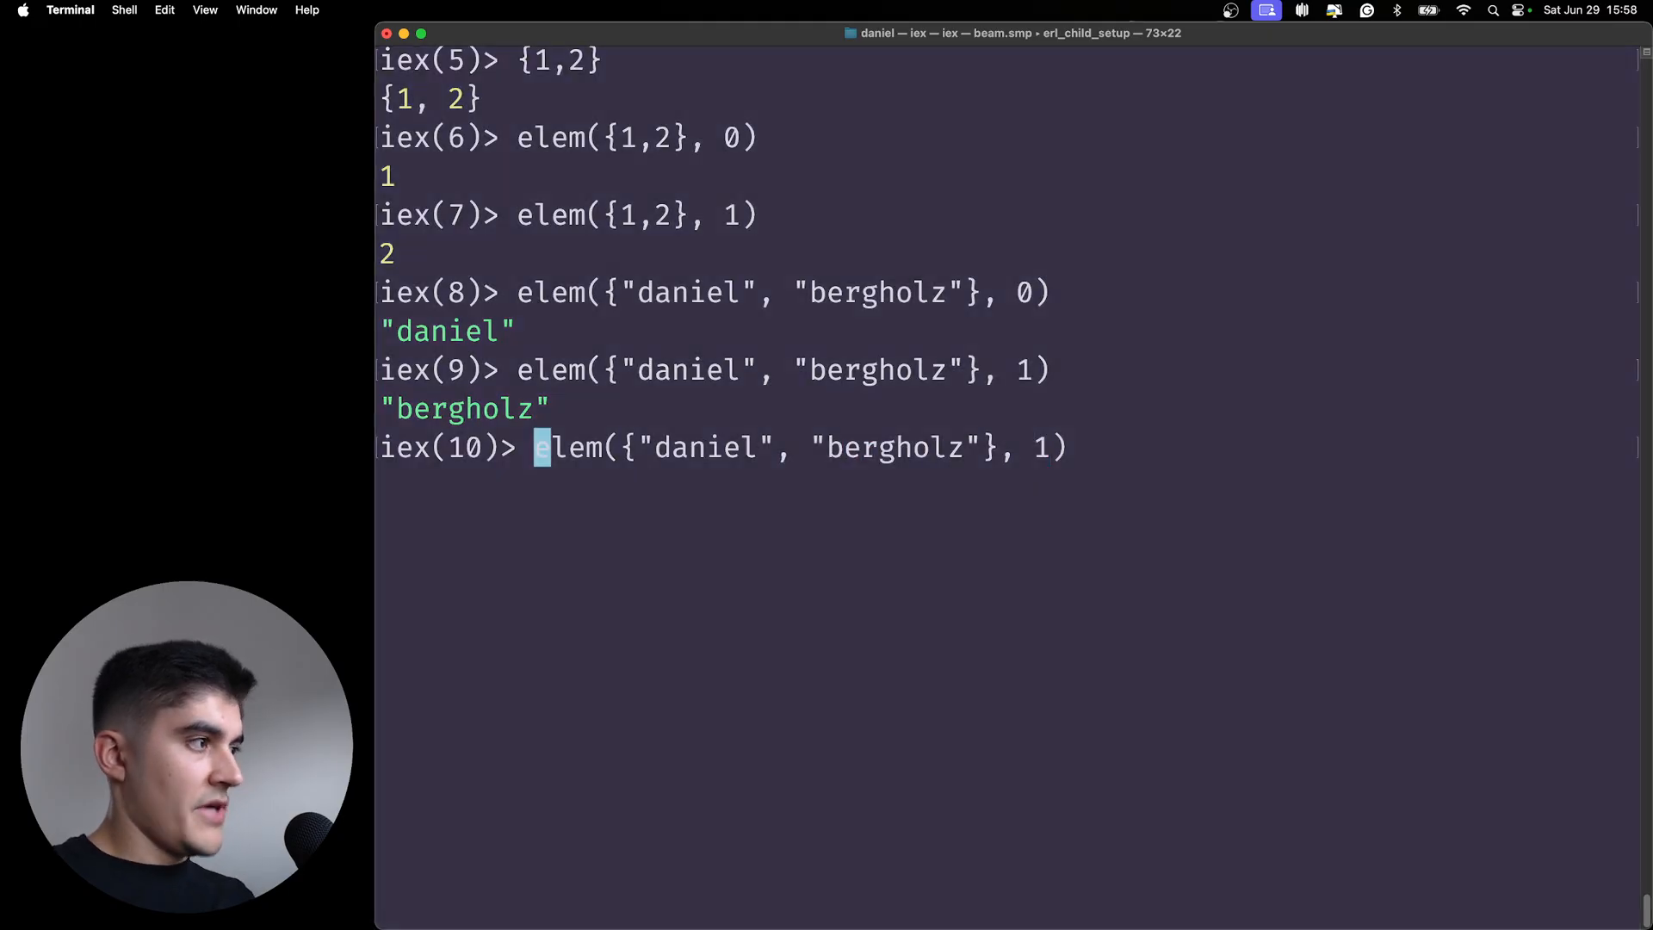
{"action": "type", "text": "Kernel."}
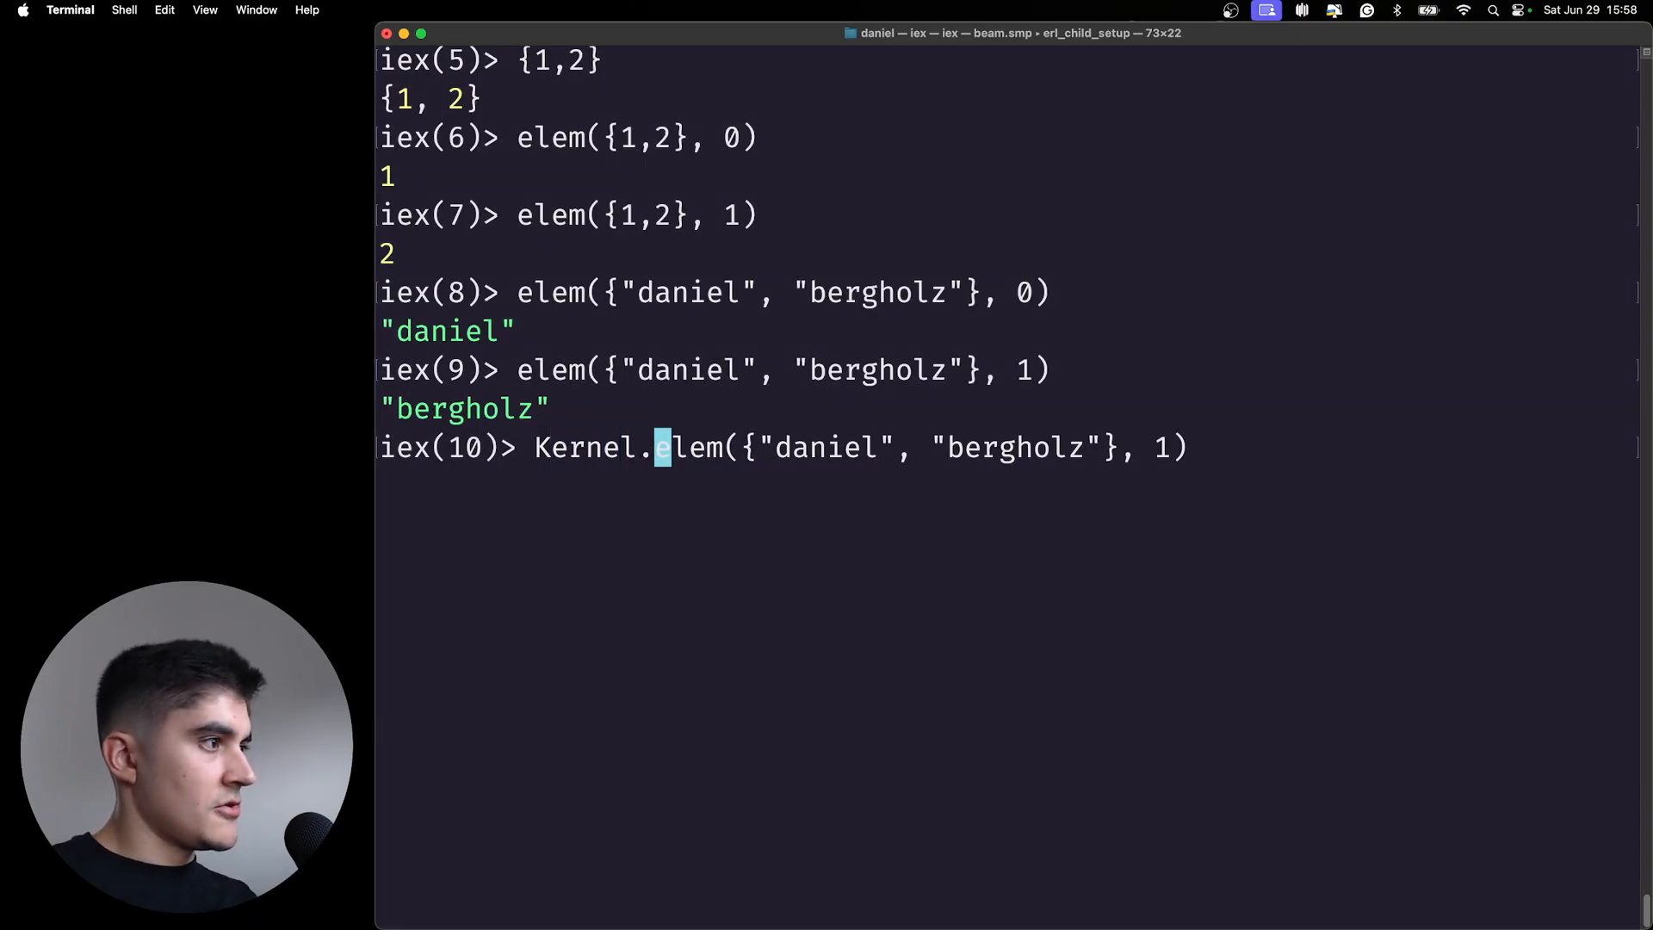
{"action": "key", "text": "Return"}
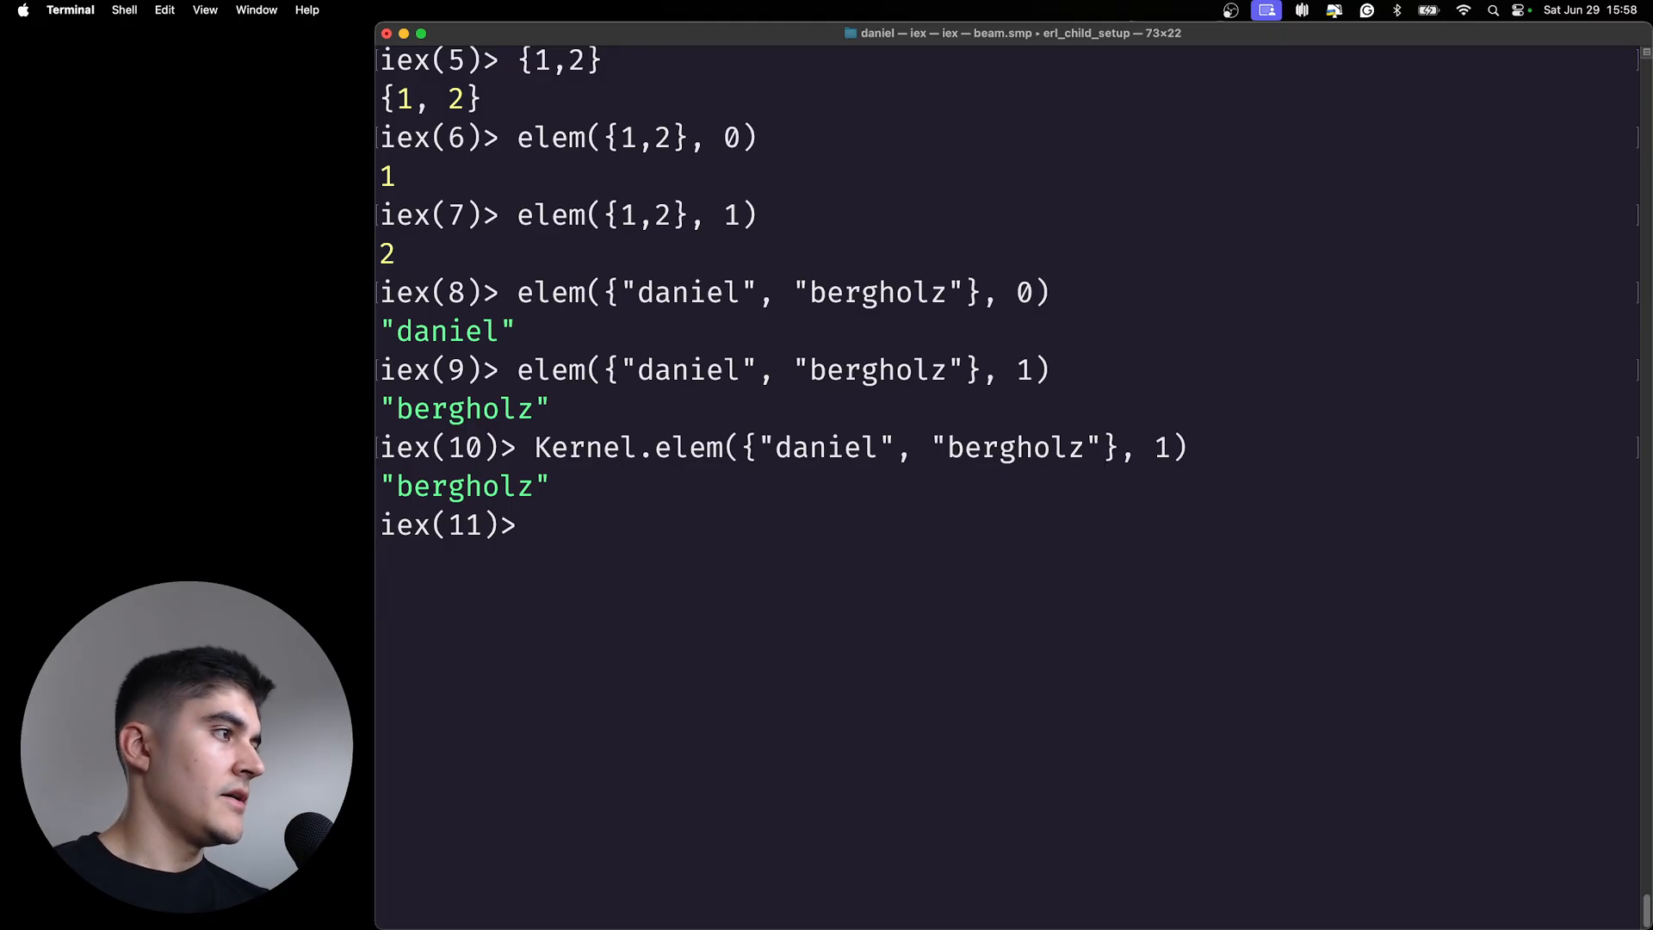
- Highlight the Kernel prefix in the command, then clear the earlier output
{"action": "left_click_drag", "start_coordinate": [535, 446], "coordinate": [641, 448]}
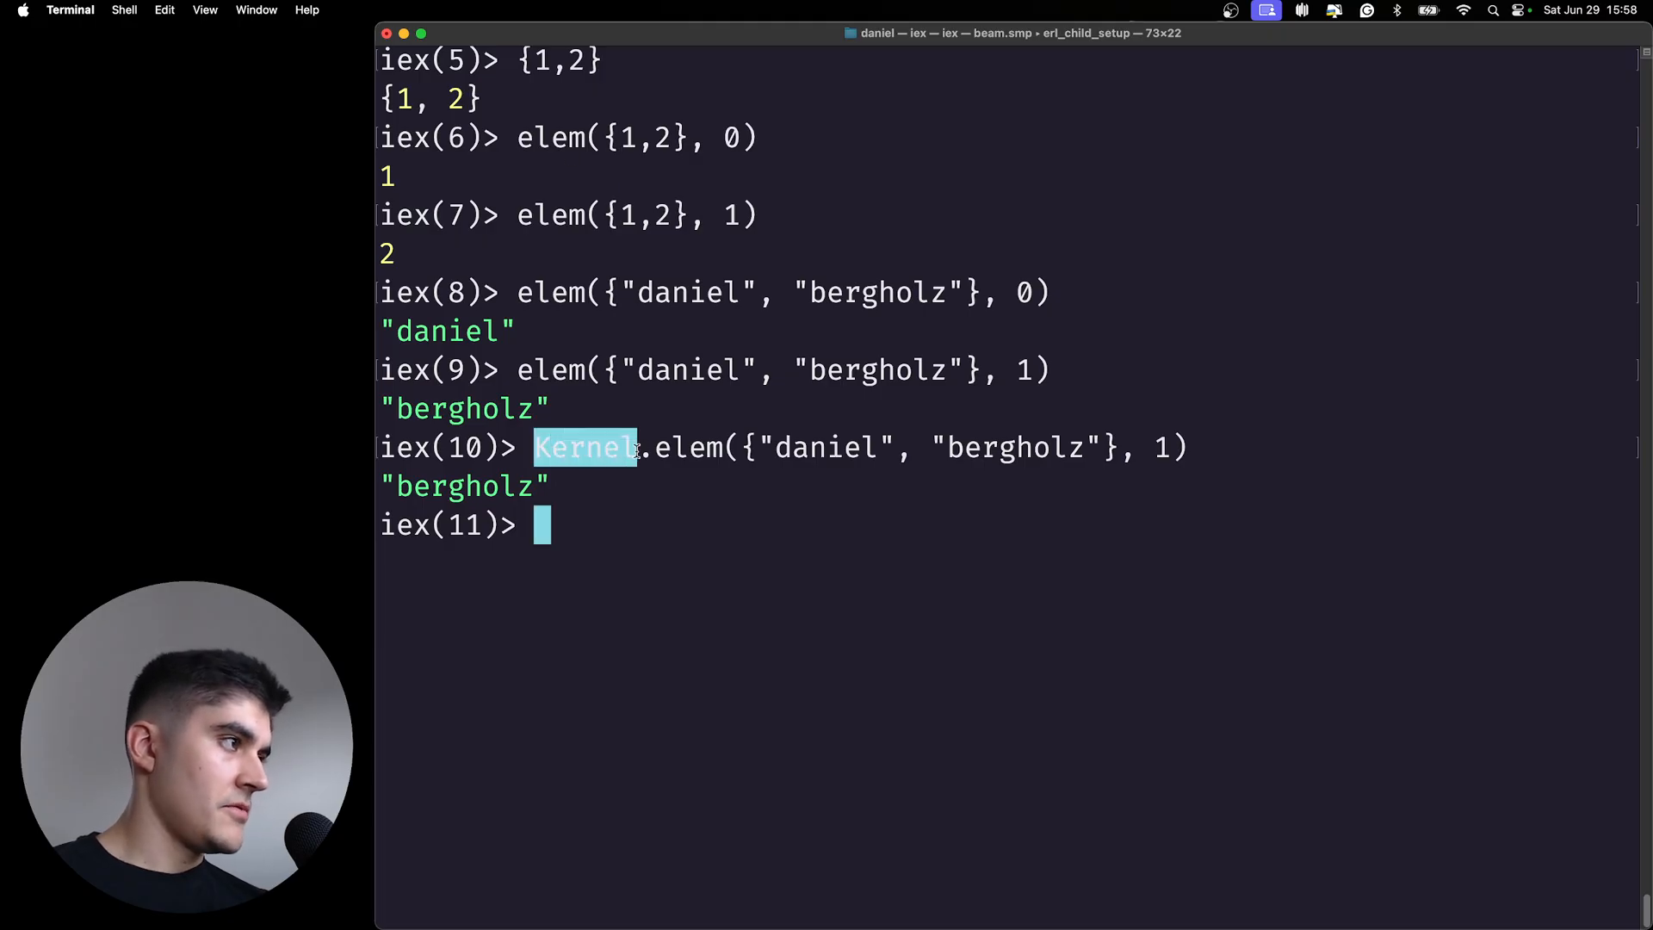
{"action": "left_click", "coordinate": [775, 547]}
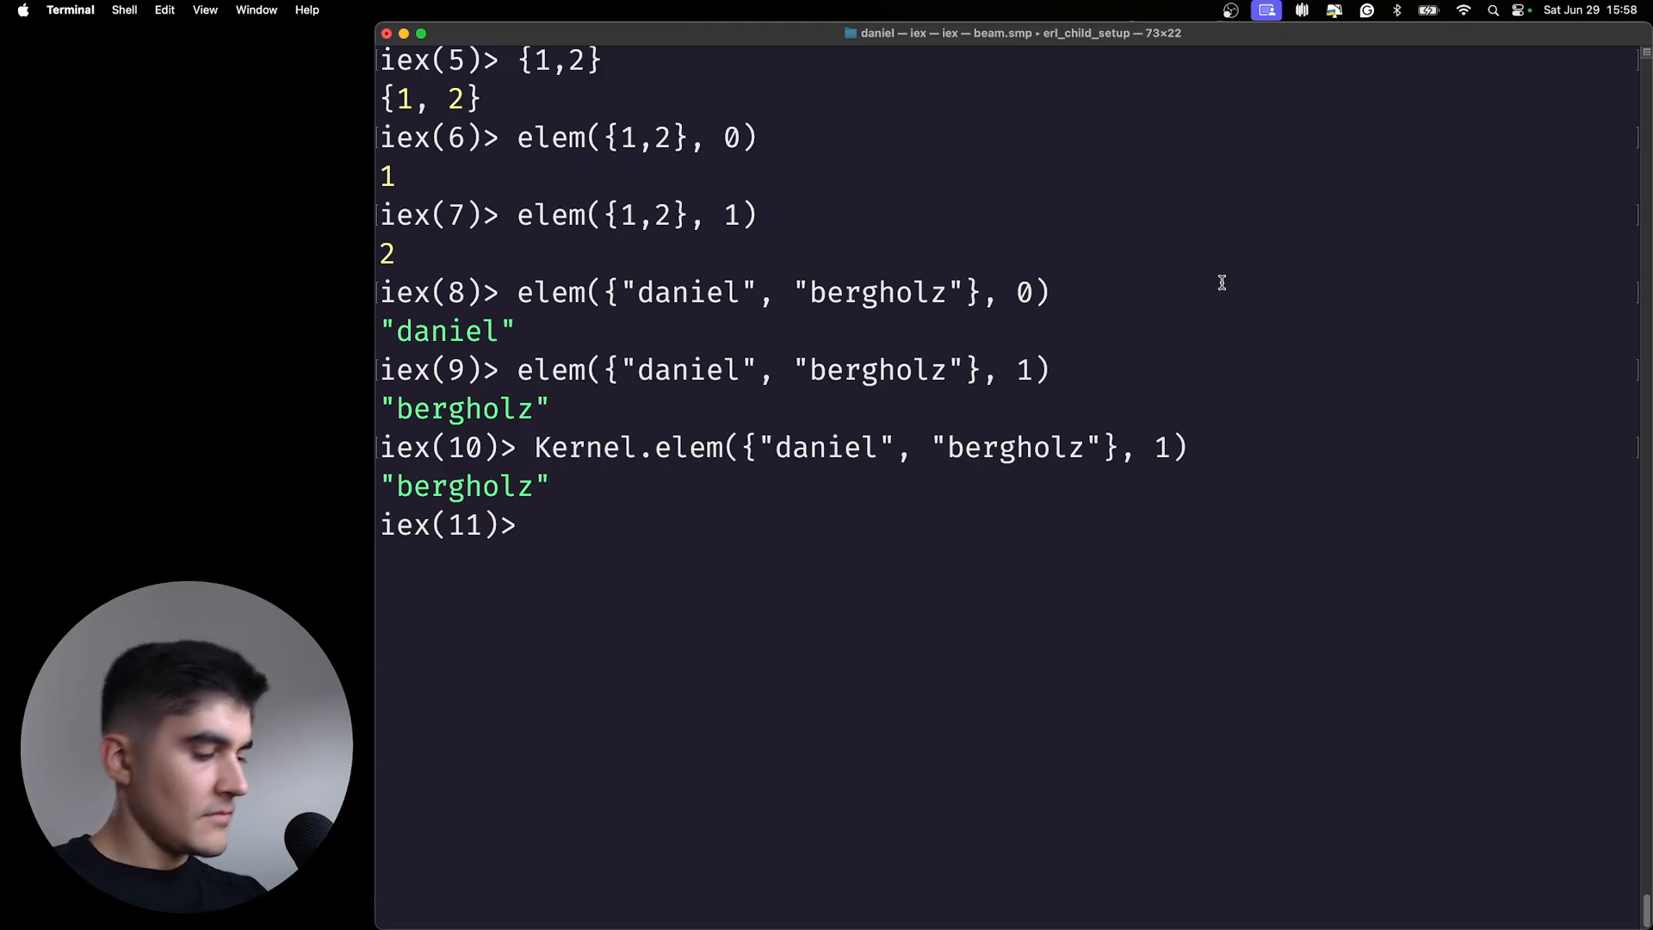
{"action": "key", "text": "ctrl+l"}
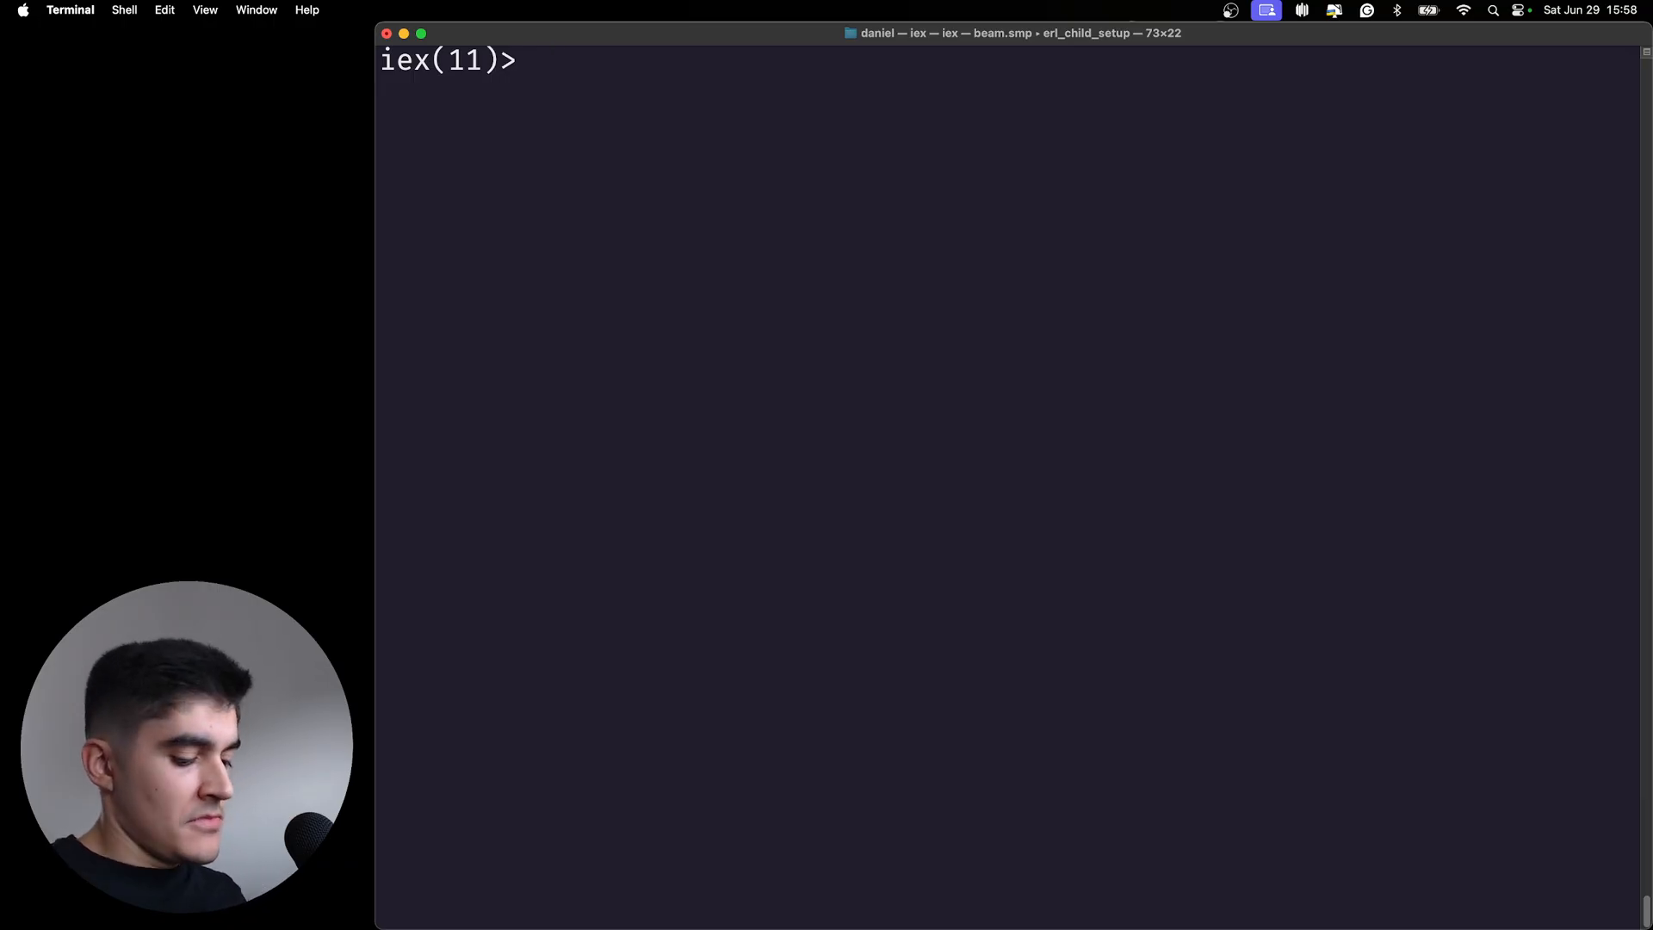
{"action": "type", "text": "{"}
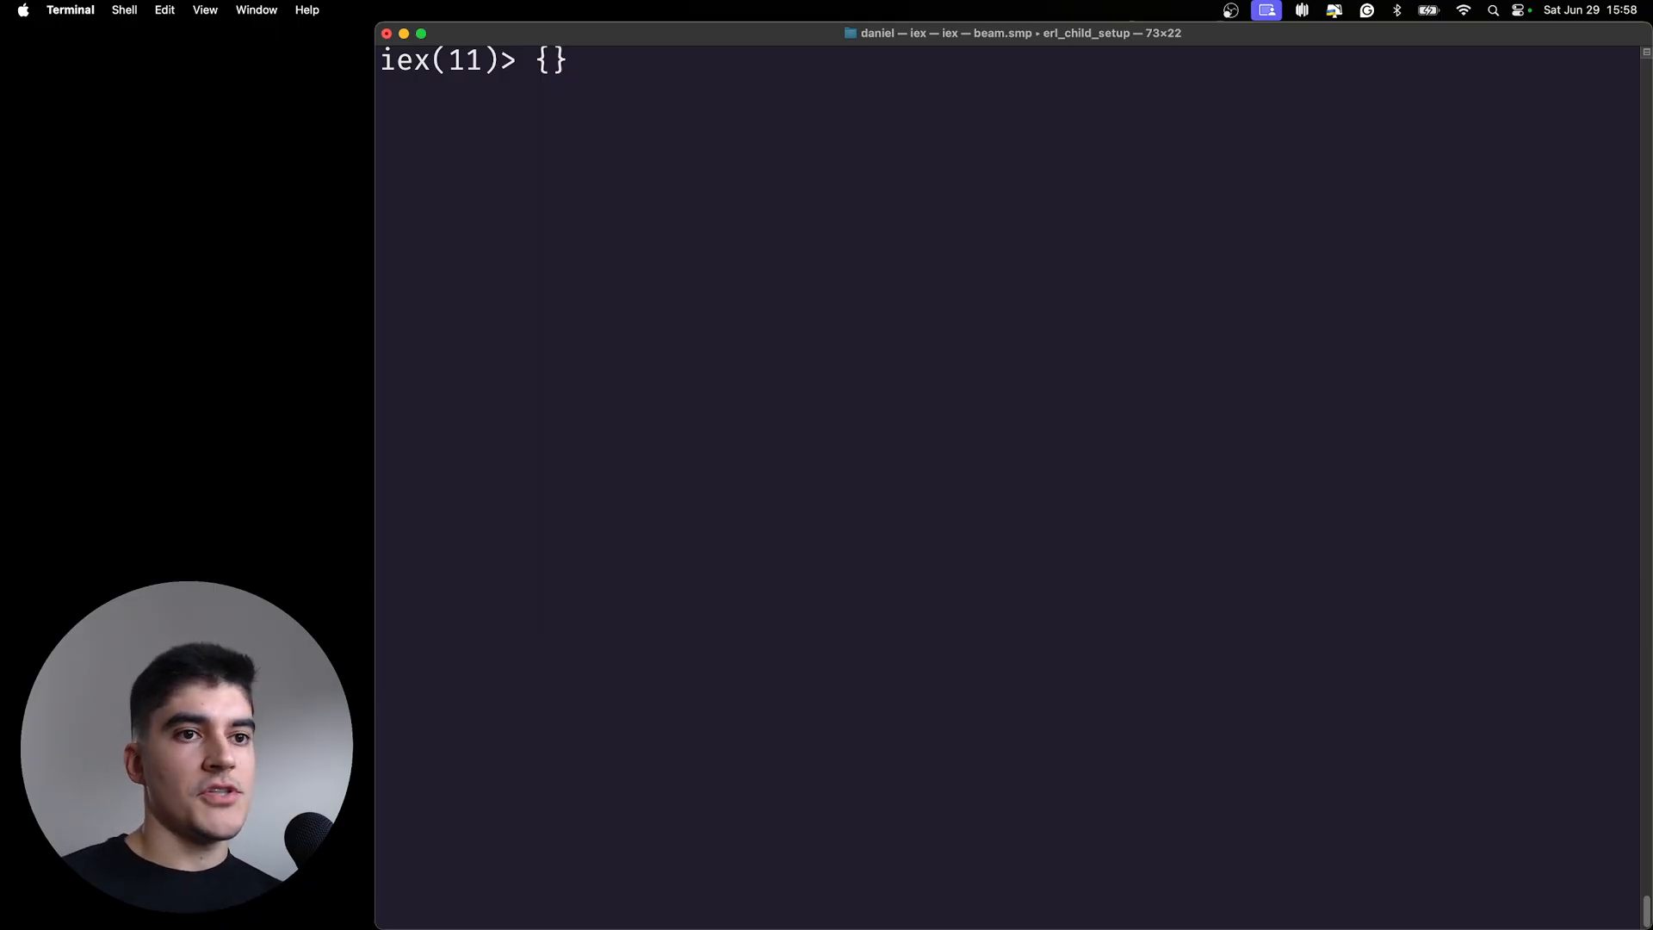
- Exit IEx, run touch hello.txt in zsh, clear, and start a fresh IEx session
{"action": "key", "text": "BackSpace"}
{"action": "key", "text": "BackSpace"}
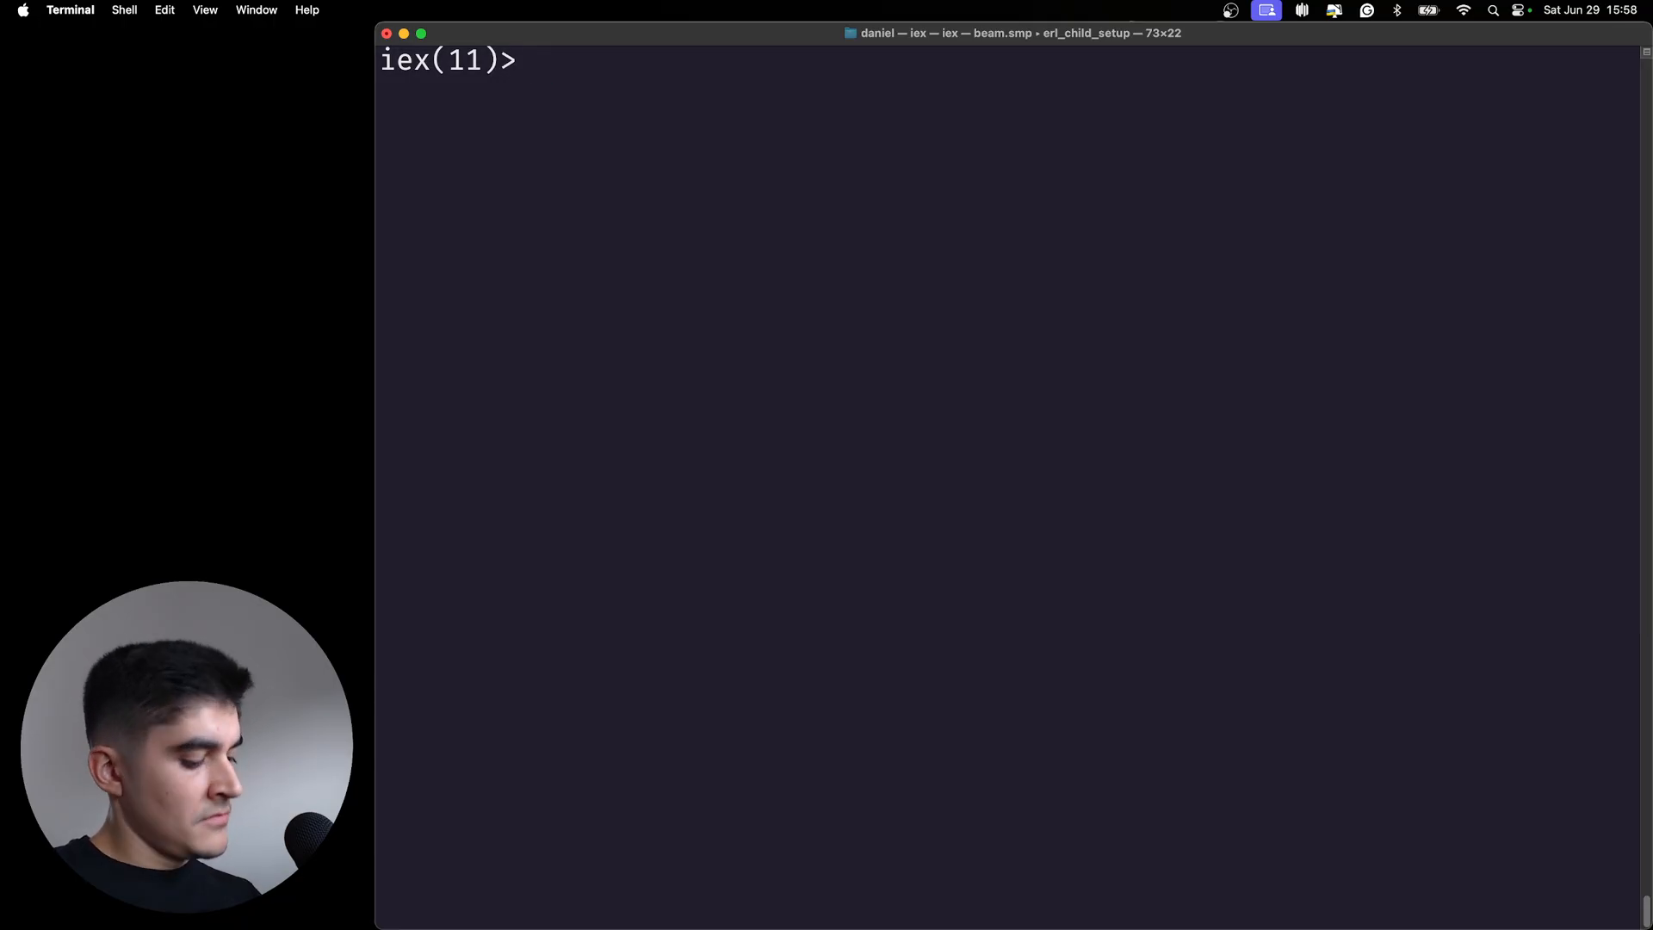
{"action": "key", "text": "ctrl+c"}
{"action": "key", "text": "ctrl+c"}
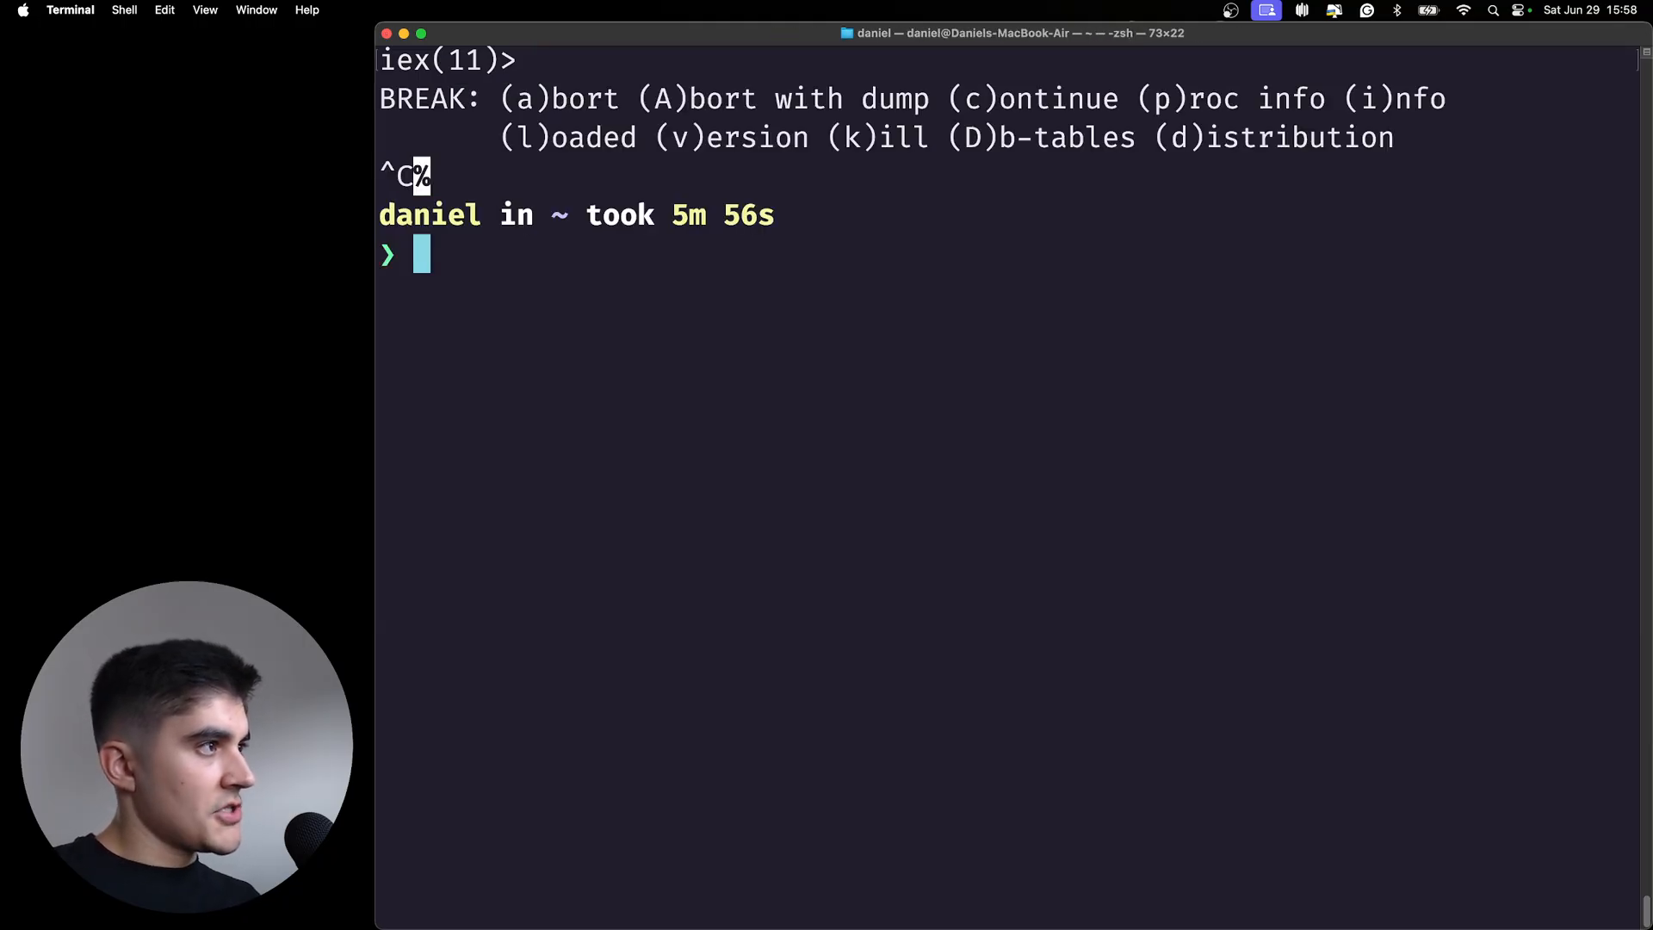
{"action": "type", "text": "touch "}
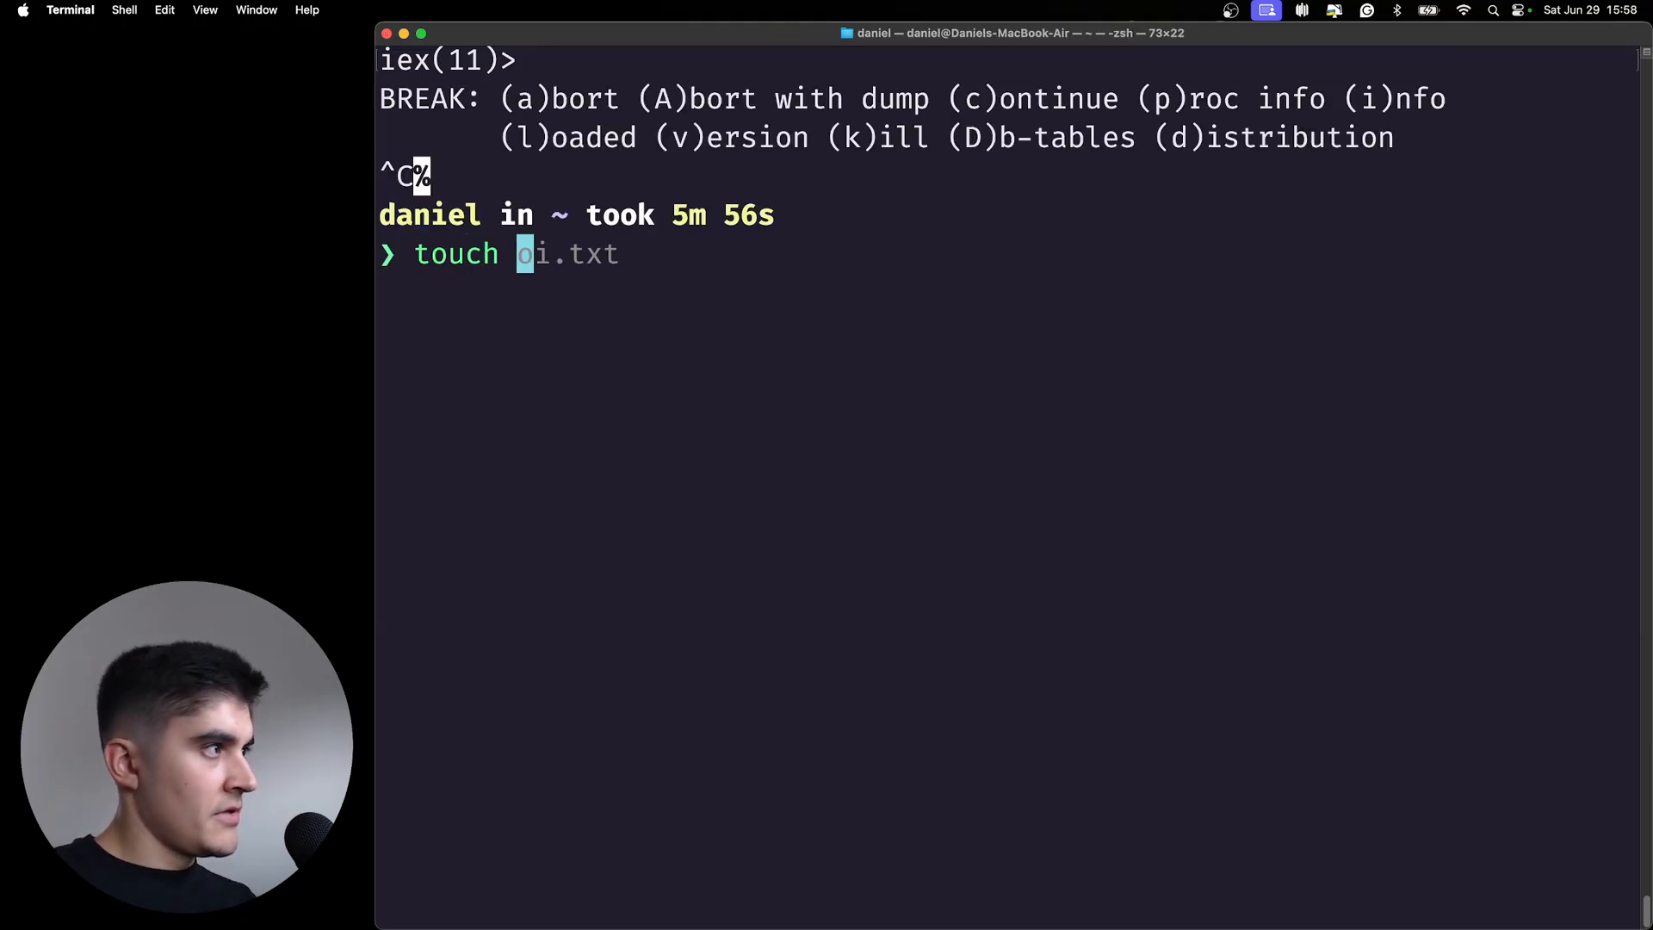
{"action": "type", "text": "hello"}
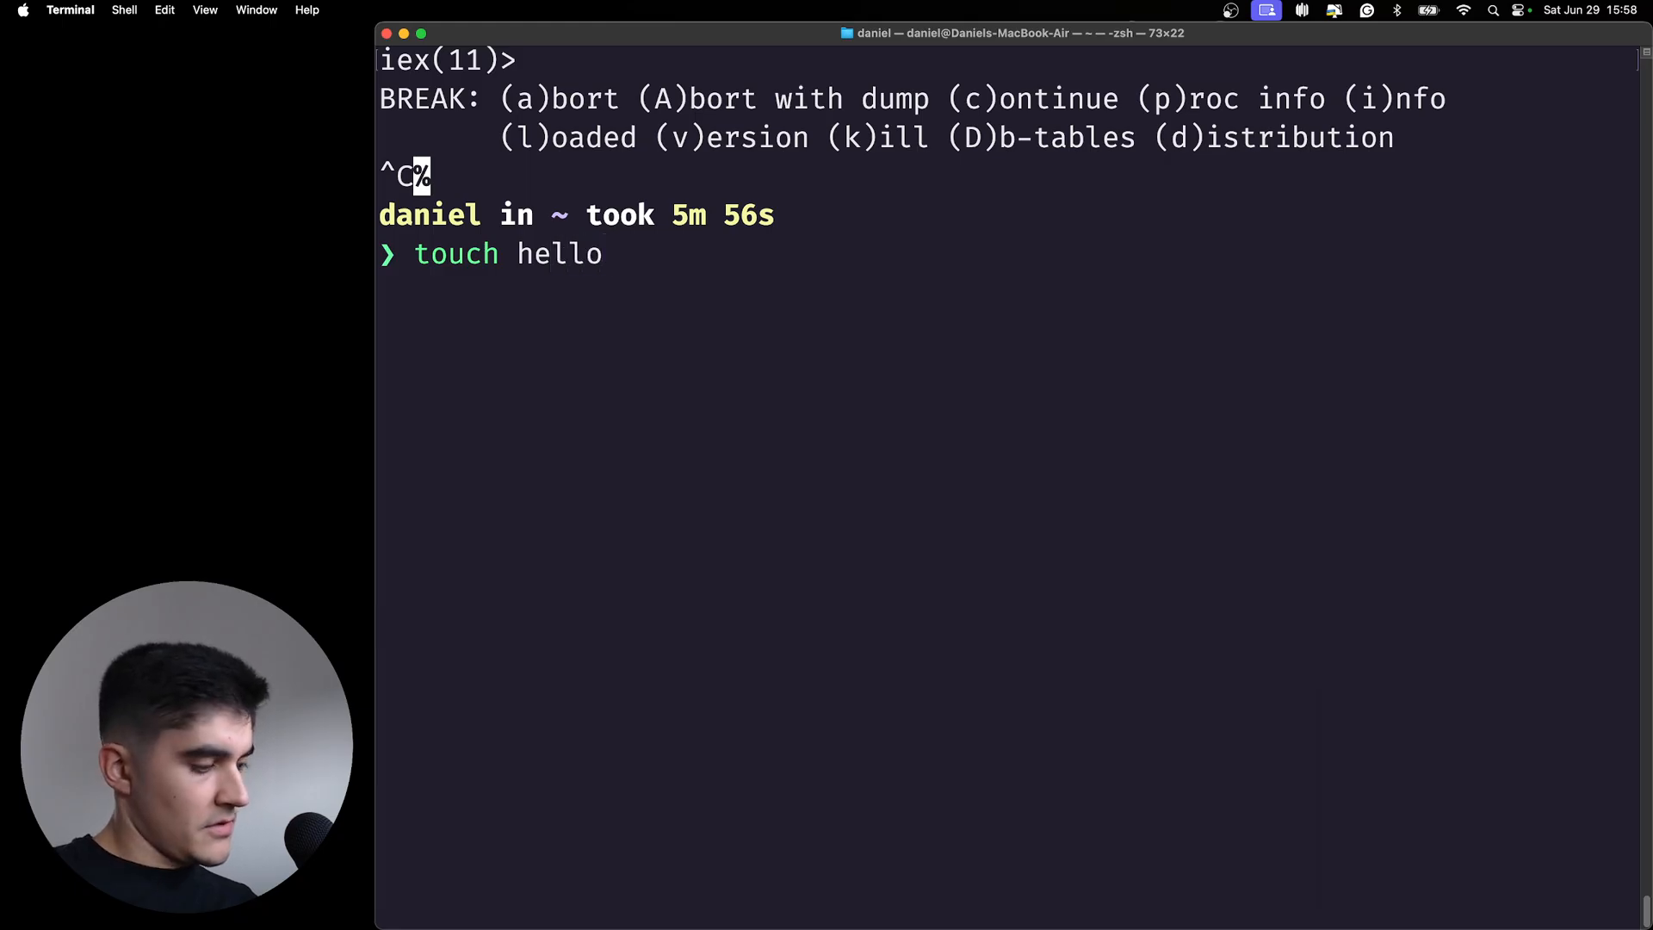
{"action": "type", "text": ".txt"}
{"action": "key", "text": "Return"}
{"action": "key", "text": "ctrl+l"}
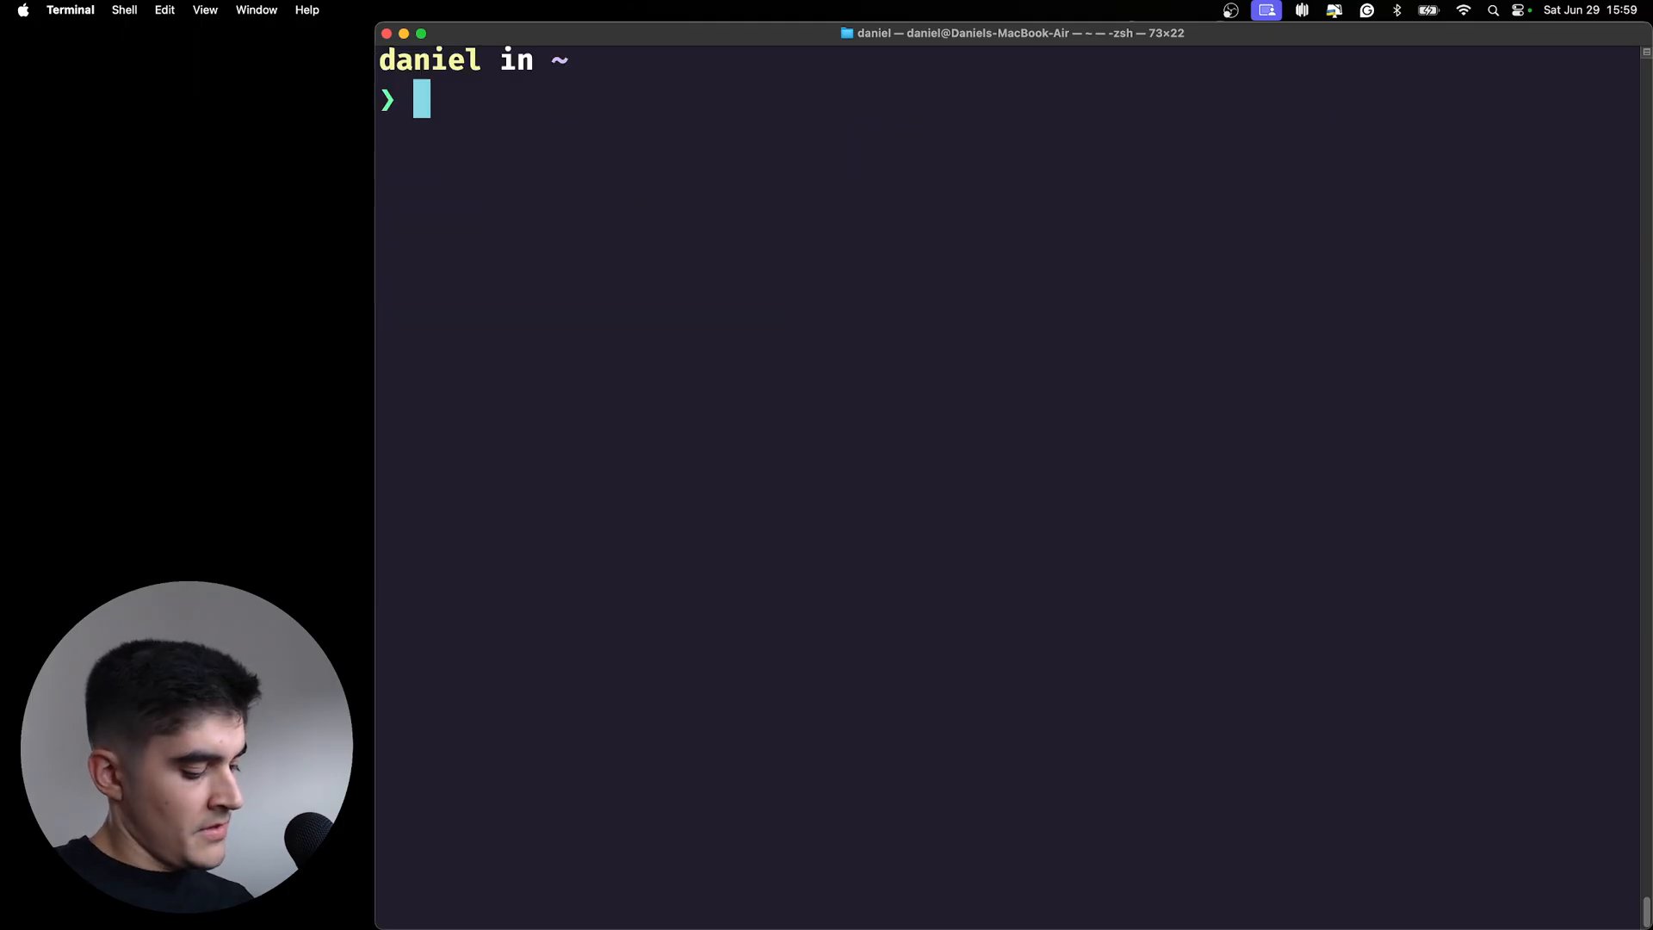
{"action": "type", "text": "iex"}
{"action": "key", "text": "Return"}
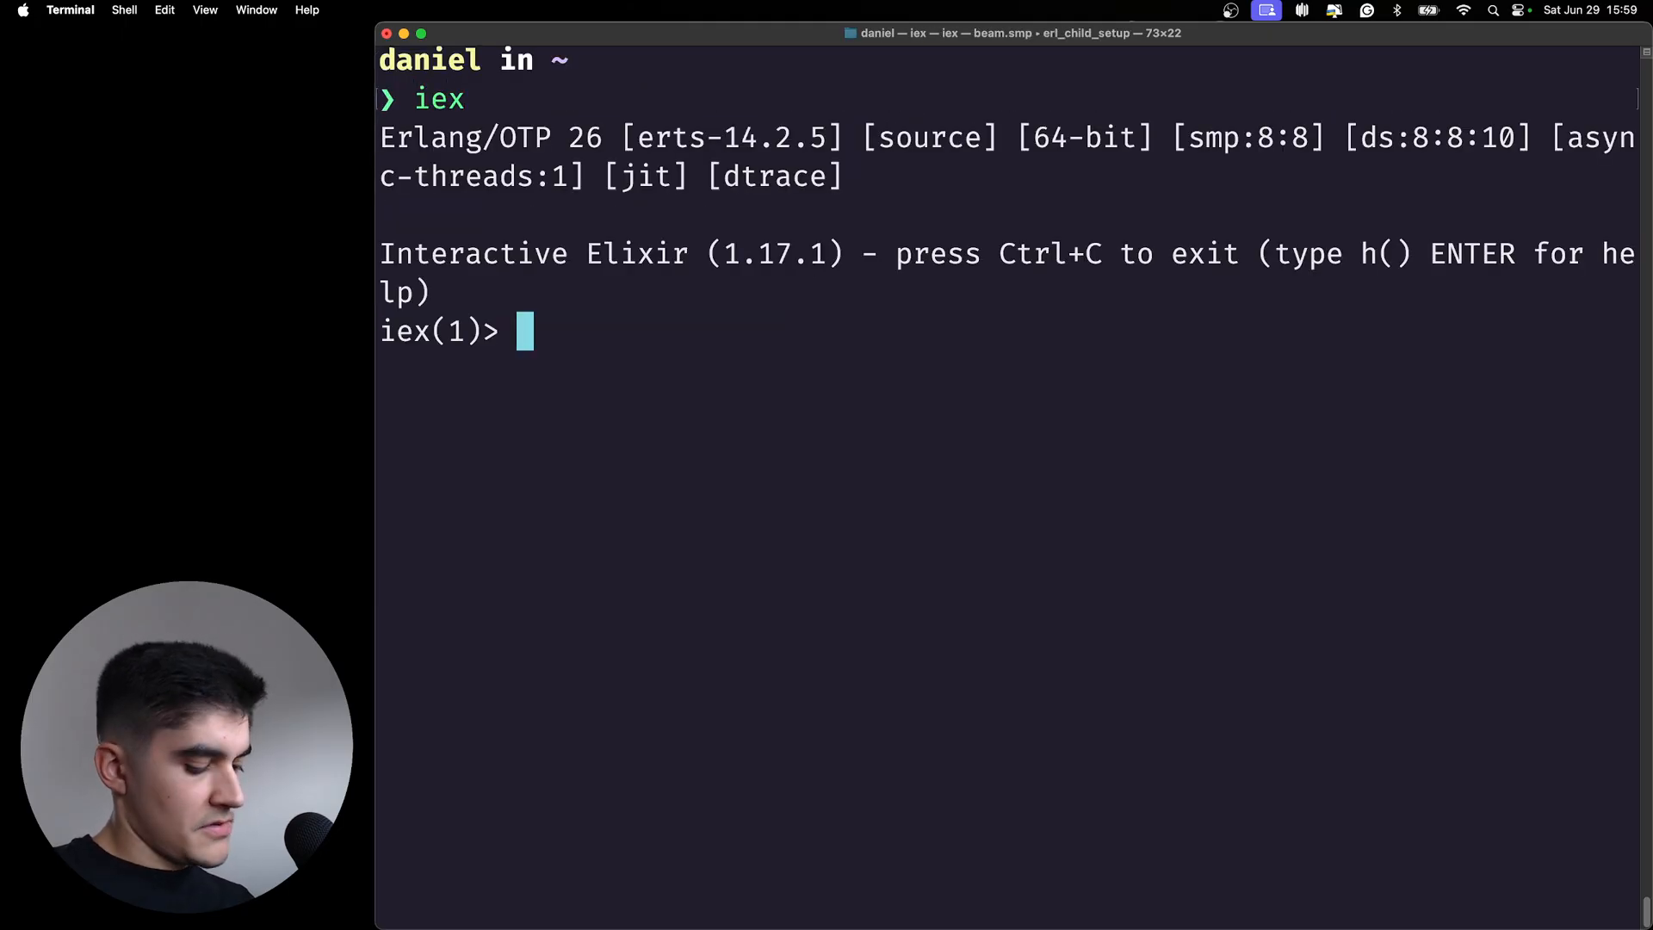
{"action": "type", "text": "¬"}
- Run File.read "hello.txt" in IEx and get back {:ok, ""} for the empty file
{"action": "key", "text": "BackSpace"}
{"action": "key", "text": "ctrl+l"}
{"action": "type", "text": "File.re"}
{"action": "key", "text": "Tab"}
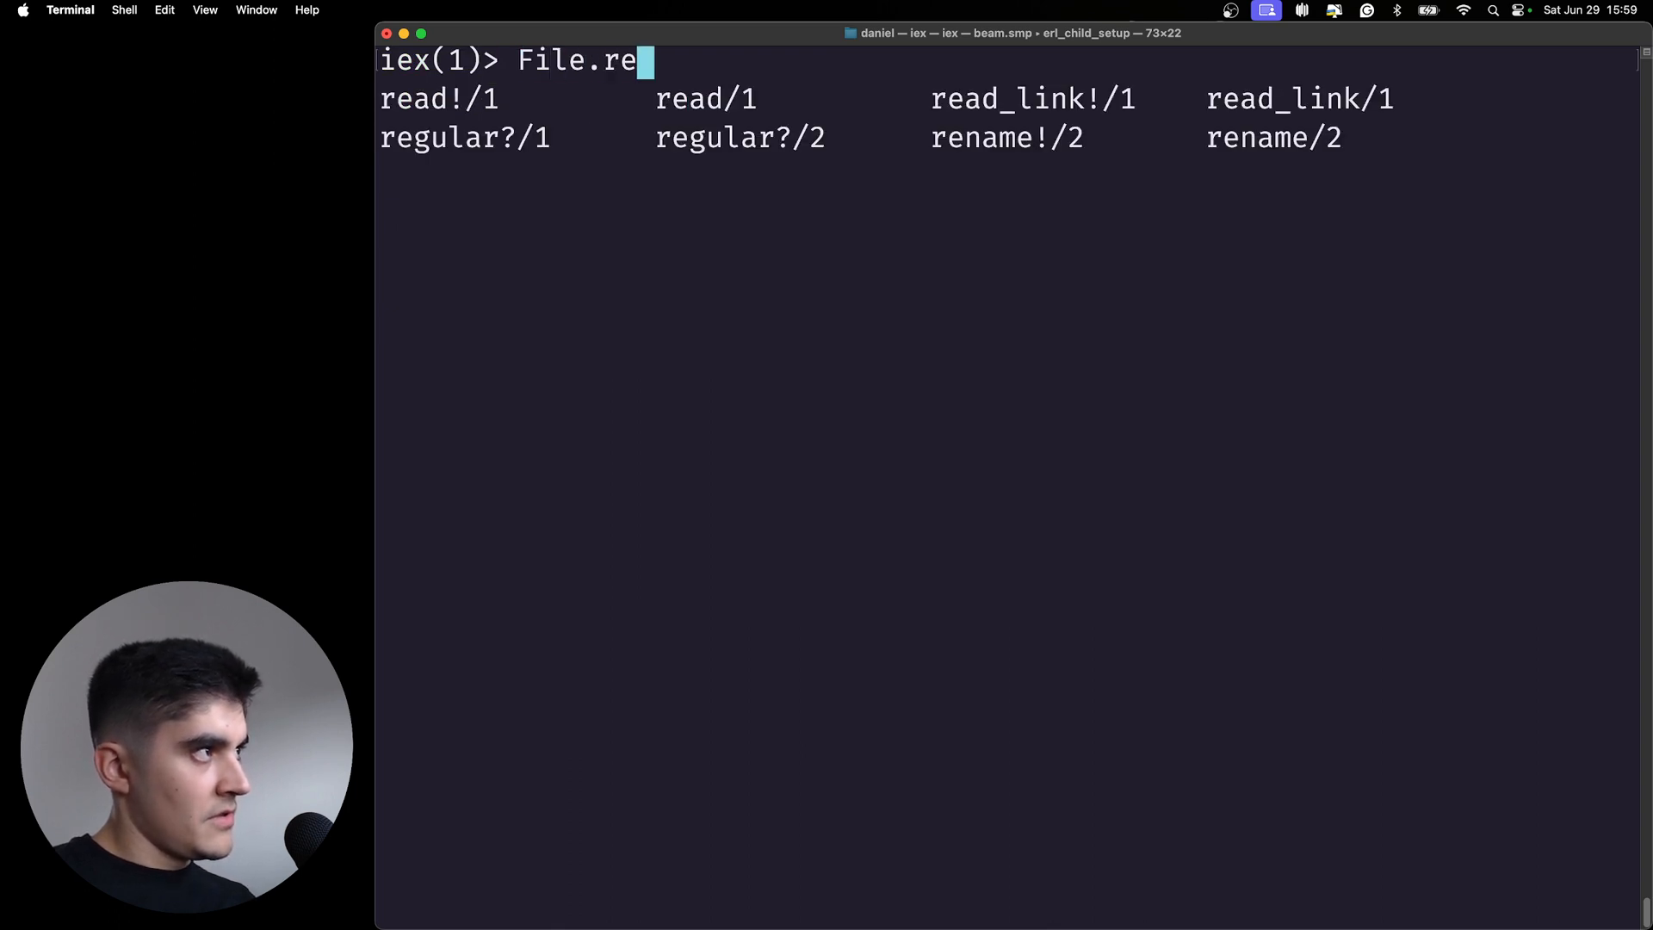
{"action": "type", "text": "dd"}
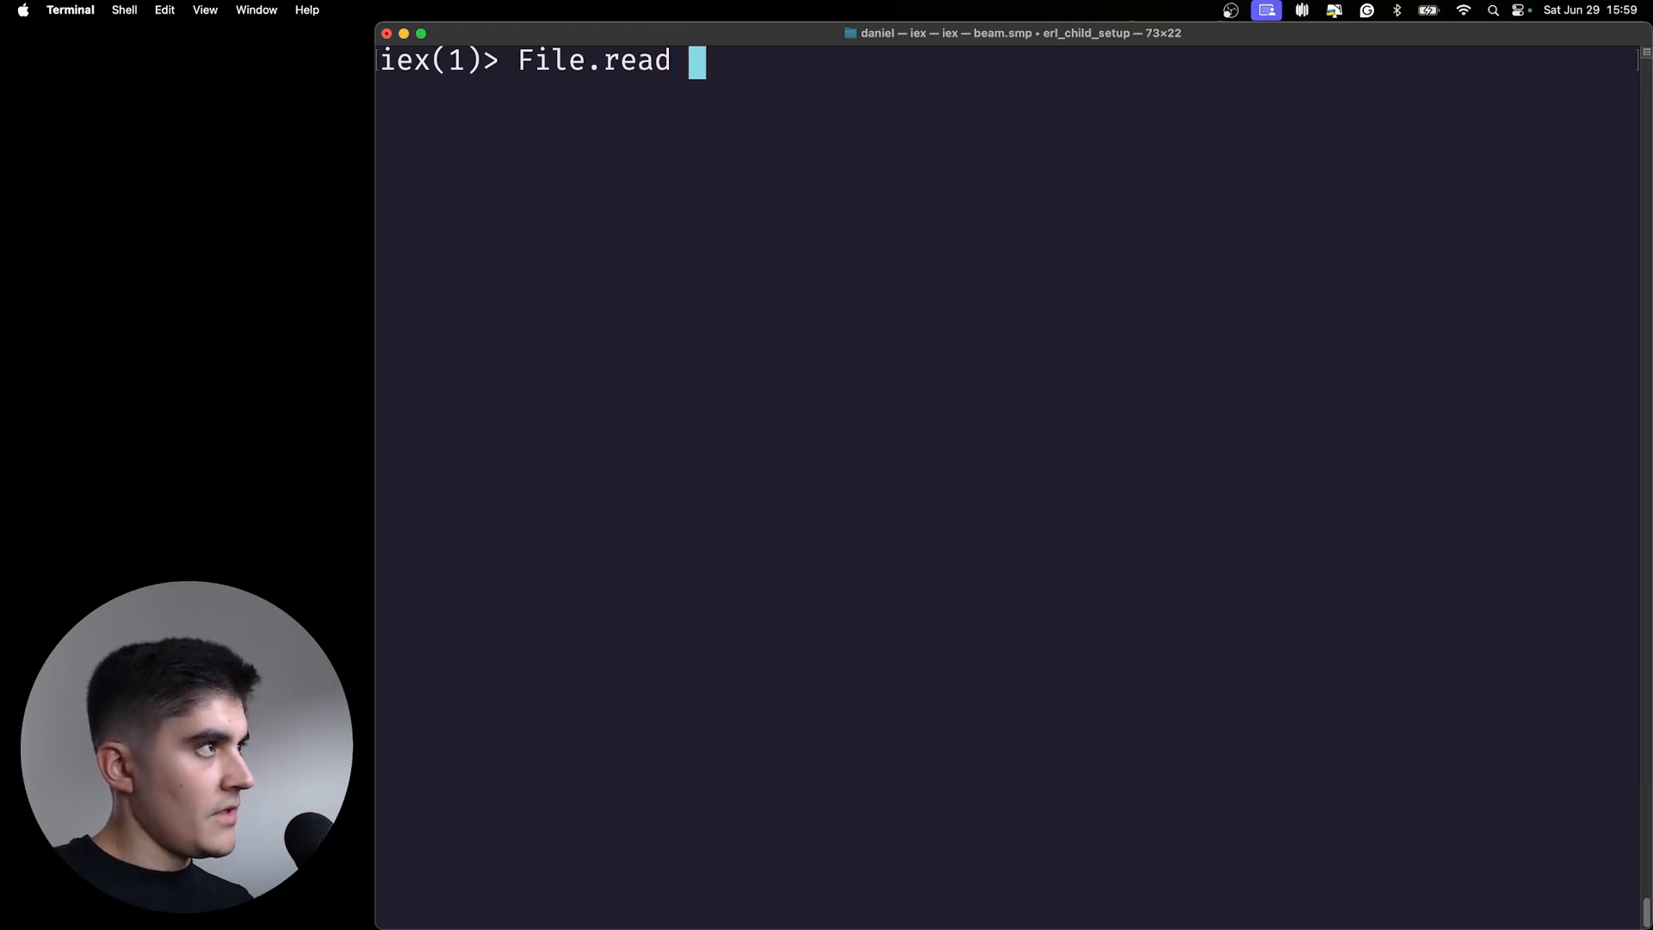
{"action": "type", "text": " \""}
{"action": "key", "text": "BackSpace"}
{"action": "type", "text": "\""}
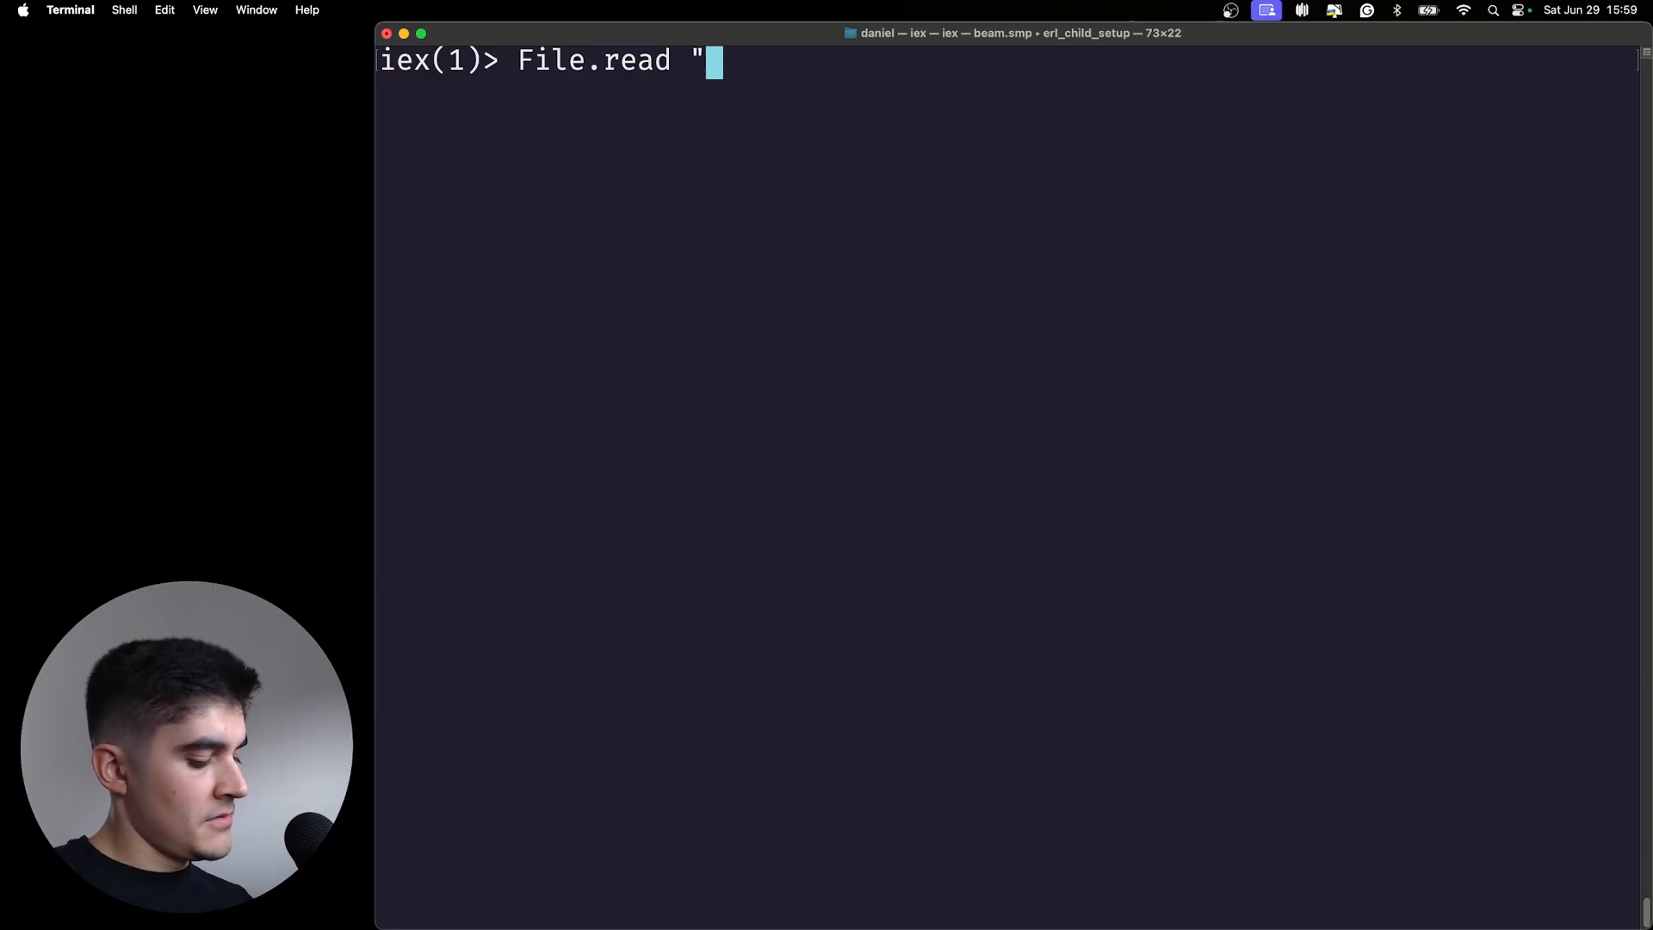
{"action": "type", "text": "\""}
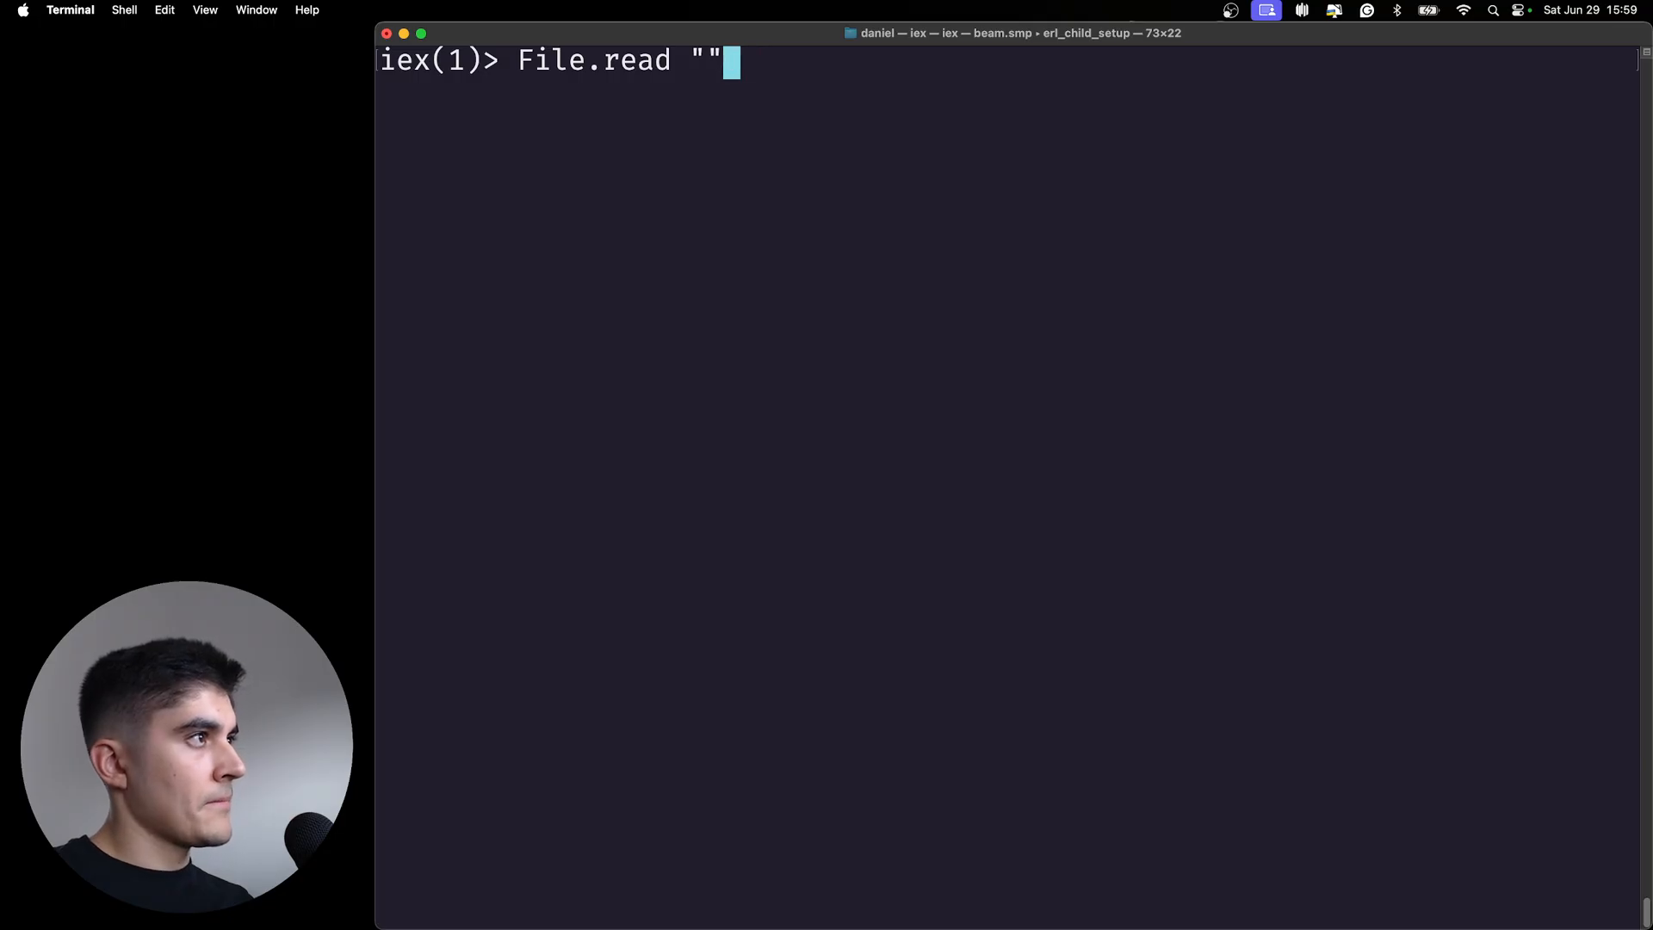
{"action": "key", "text": "Left"}
{"action": "type", "text": "hello.txt"}
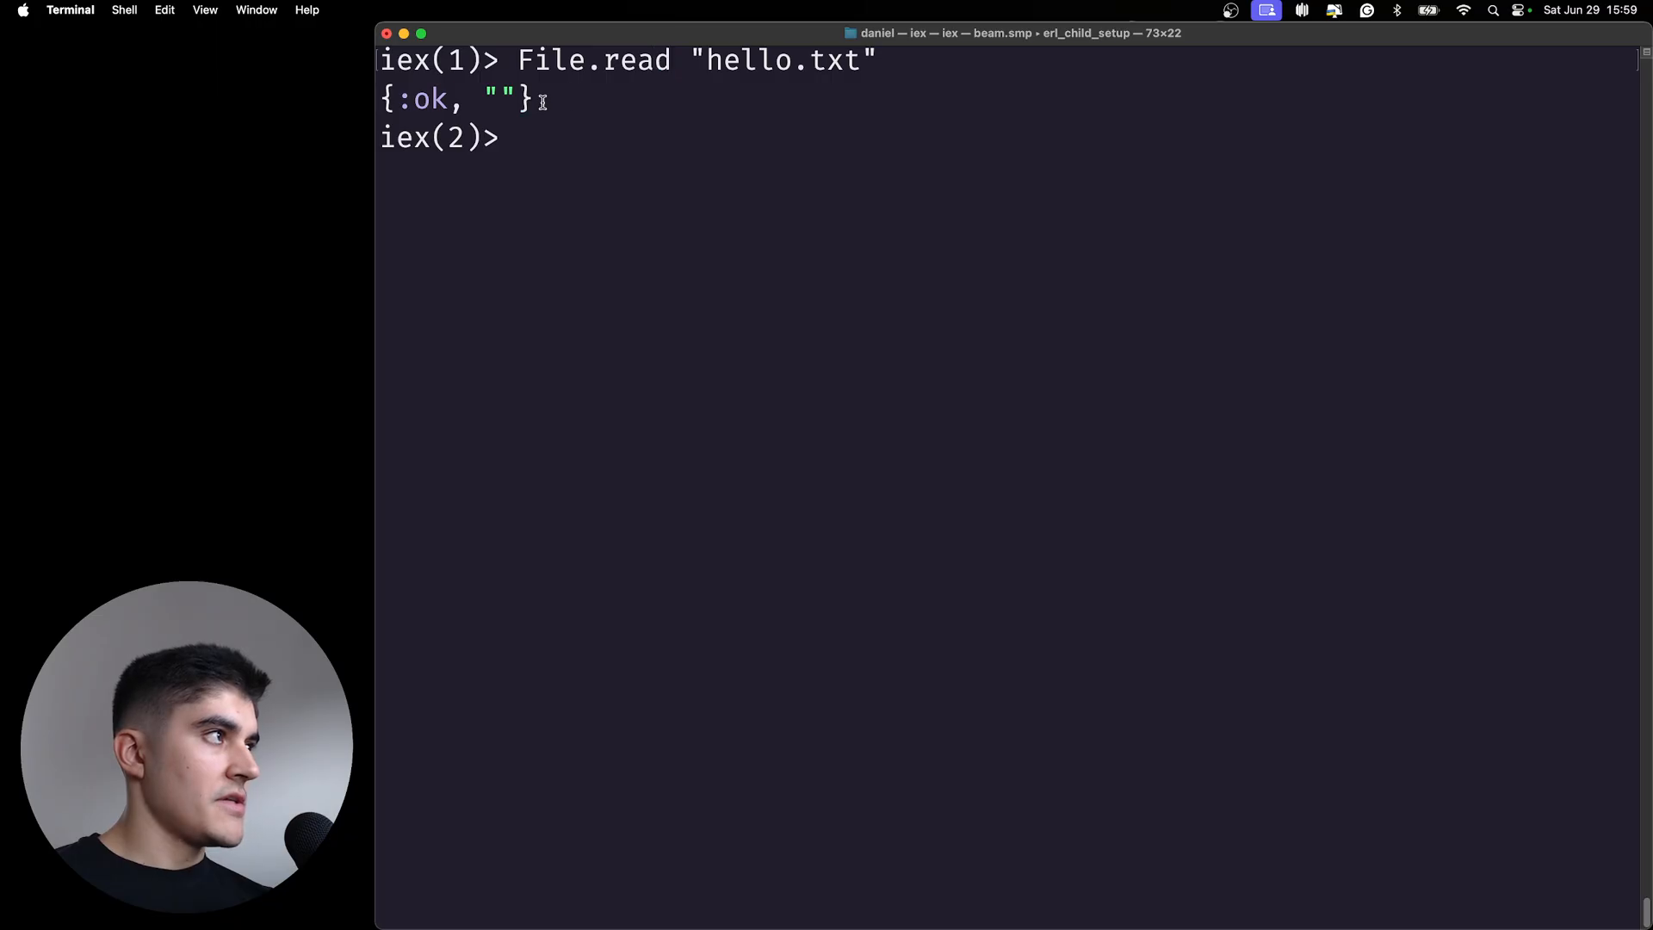
- Highlight the :ok atom and the empty string in the {:ok, ""} result
{"action": "mouse_move", "coordinate": [542, 102]}
{"action": "left_mouse_down"}
{"action": "mouse_move", "coordinate": [384, 107]}
{"action": "mouse_move", "coordinate": [396, 99]}
{"action": "left_mouse_up"}
{"action": "left_click", "coordinate": [542, 140]}
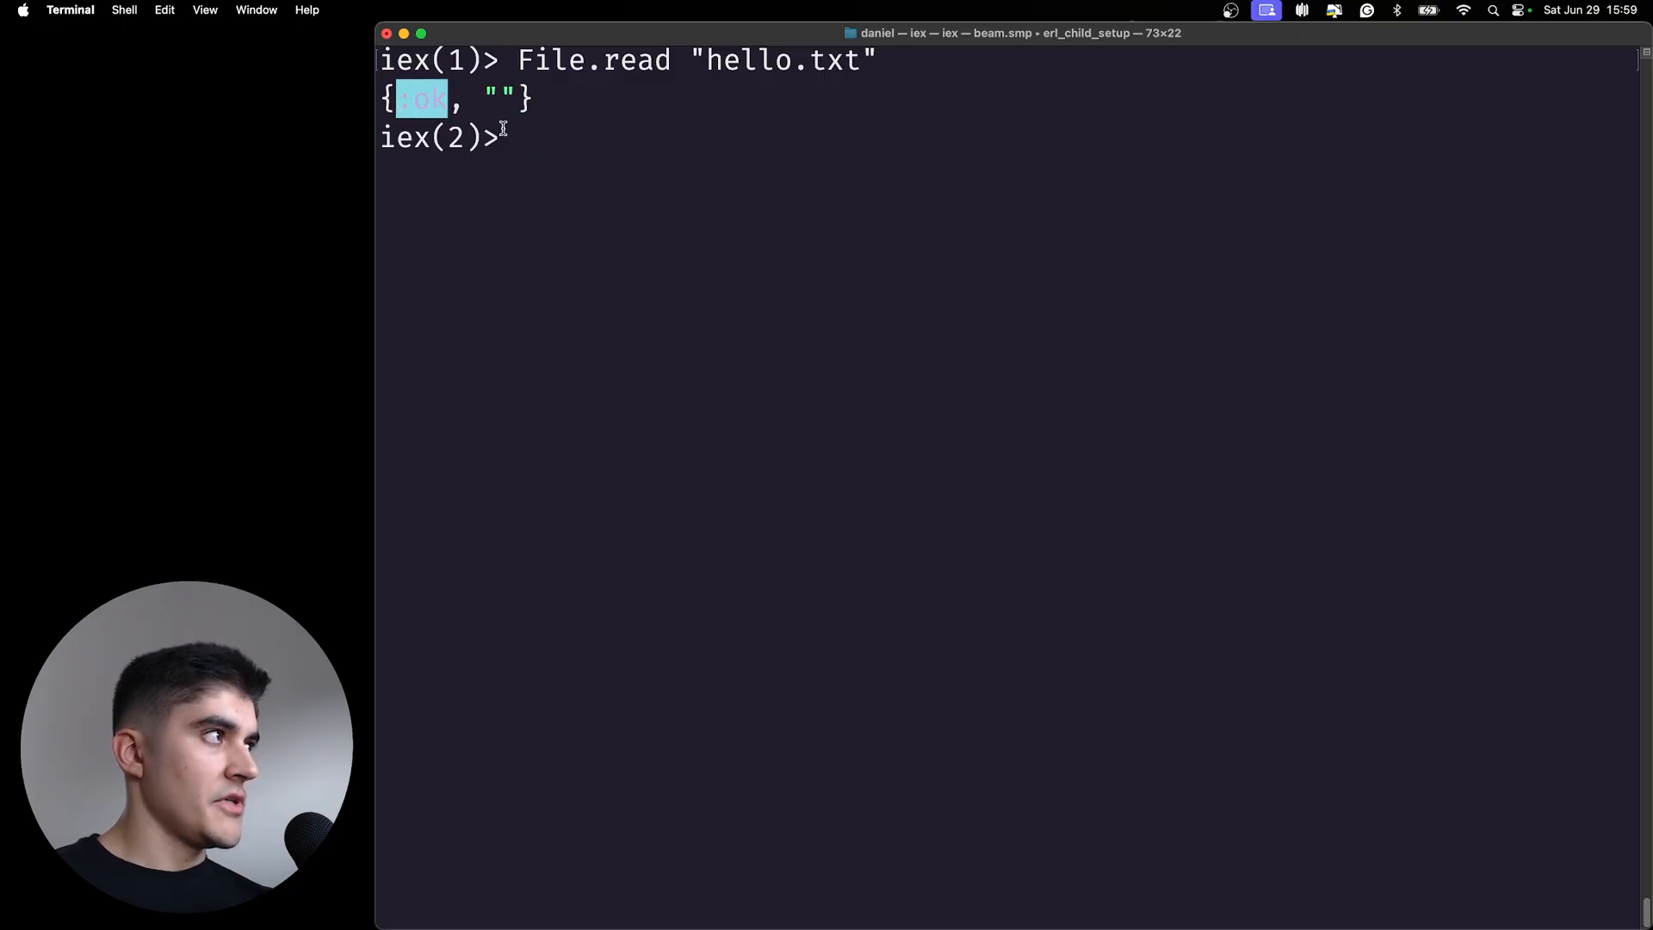
{"action": "left_click", "coordinate": [582, 142]}
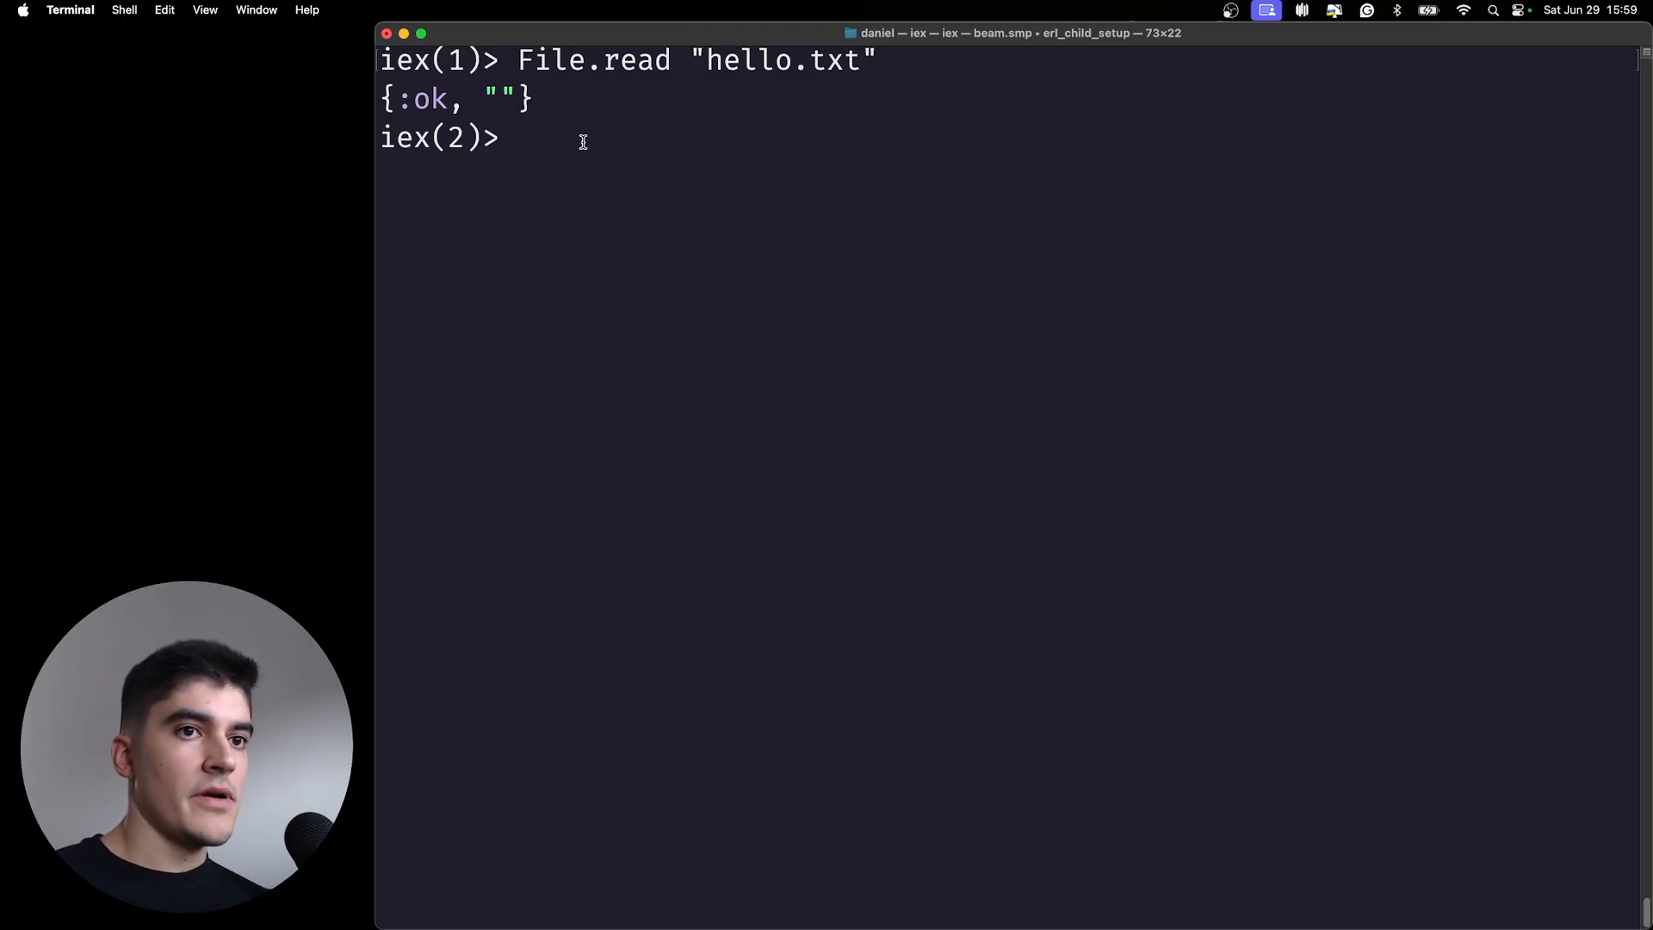
{"action": "left_click_drag", "start_coordinate": [485, 96], "coordinate": [513, 97]}
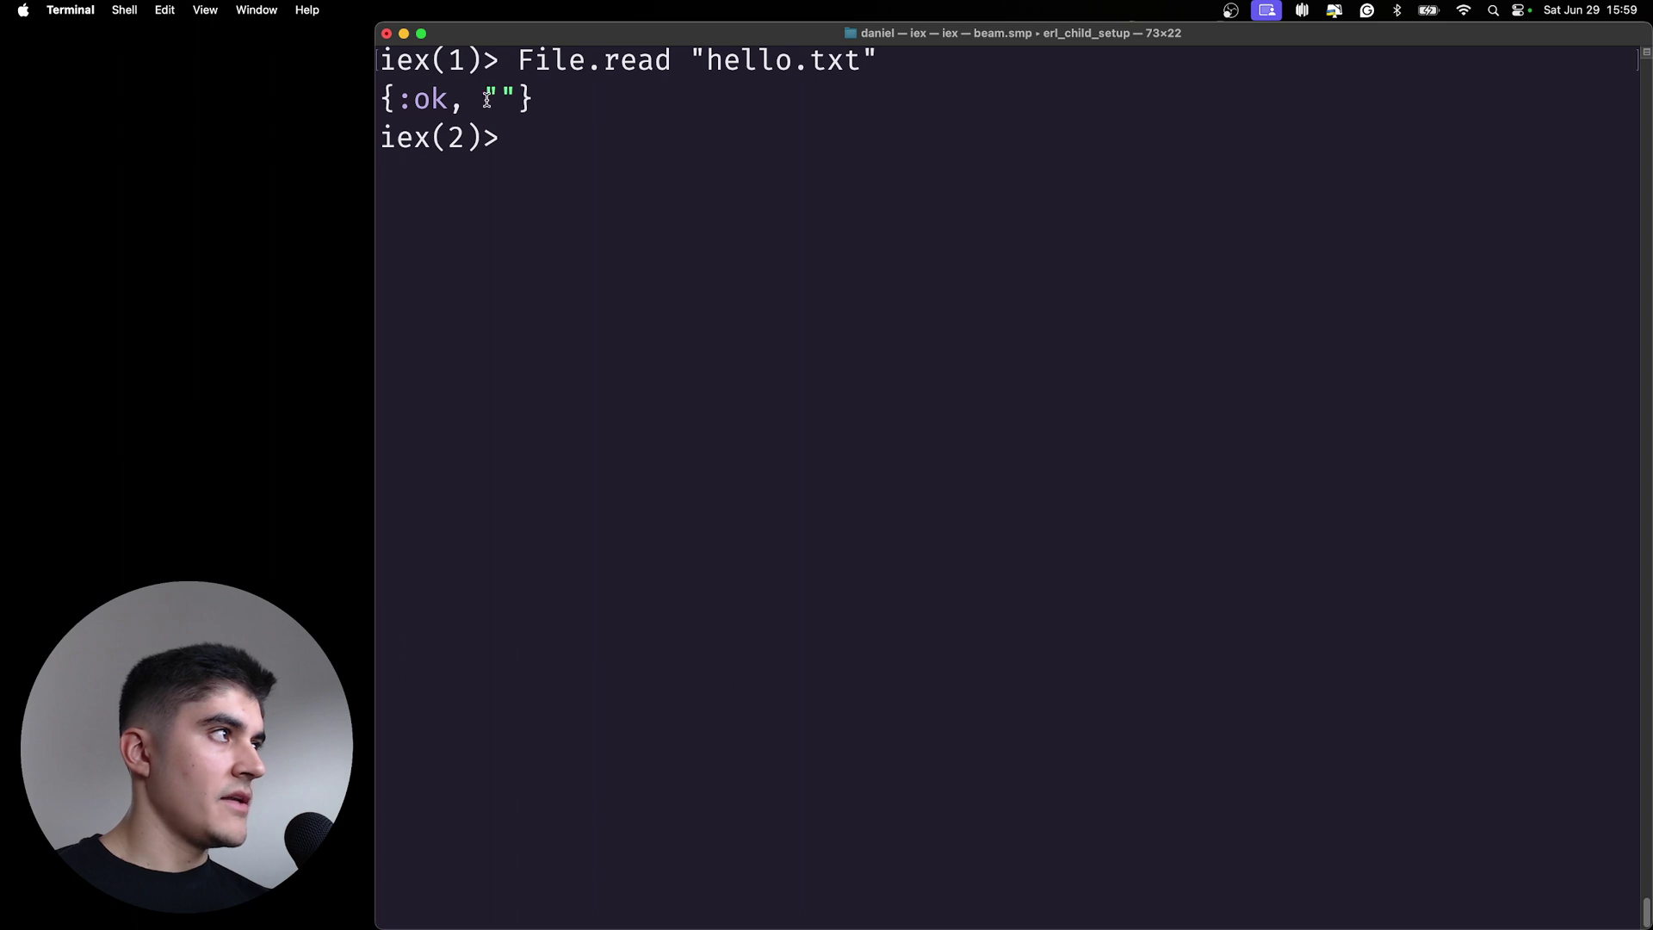
{"action": "left_click", "coordinate": [673, 155]}
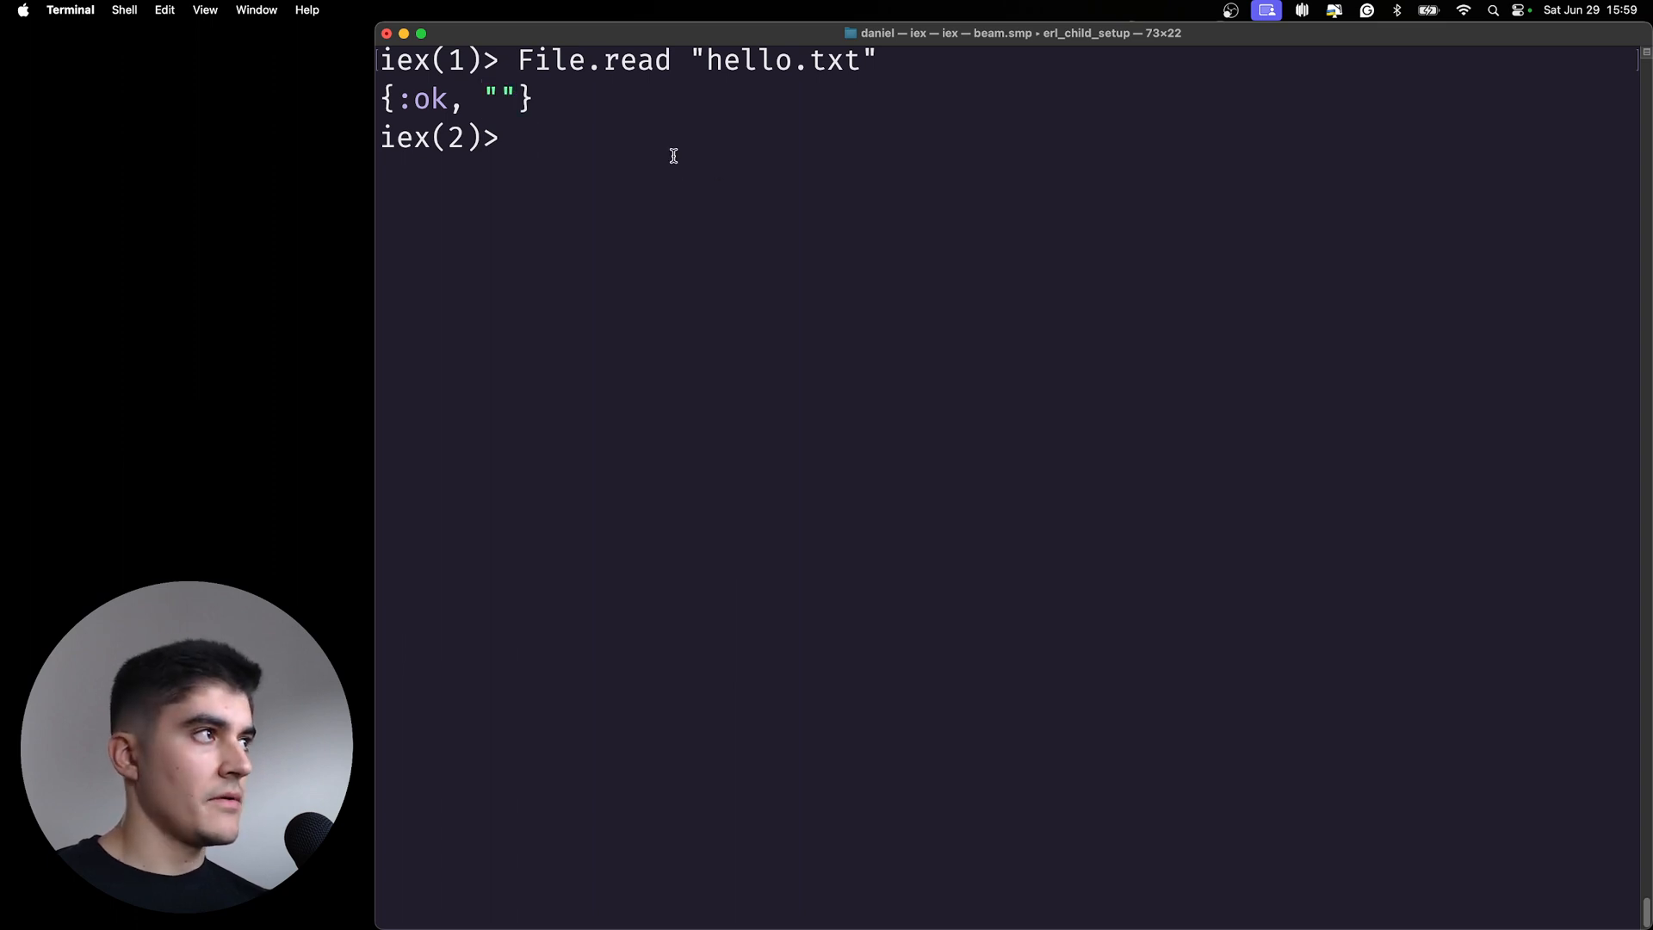
- Change the recalled call to File.read "wrong.txt" and get {:error, :enoent}
{"action": "key", "text": "Up"}
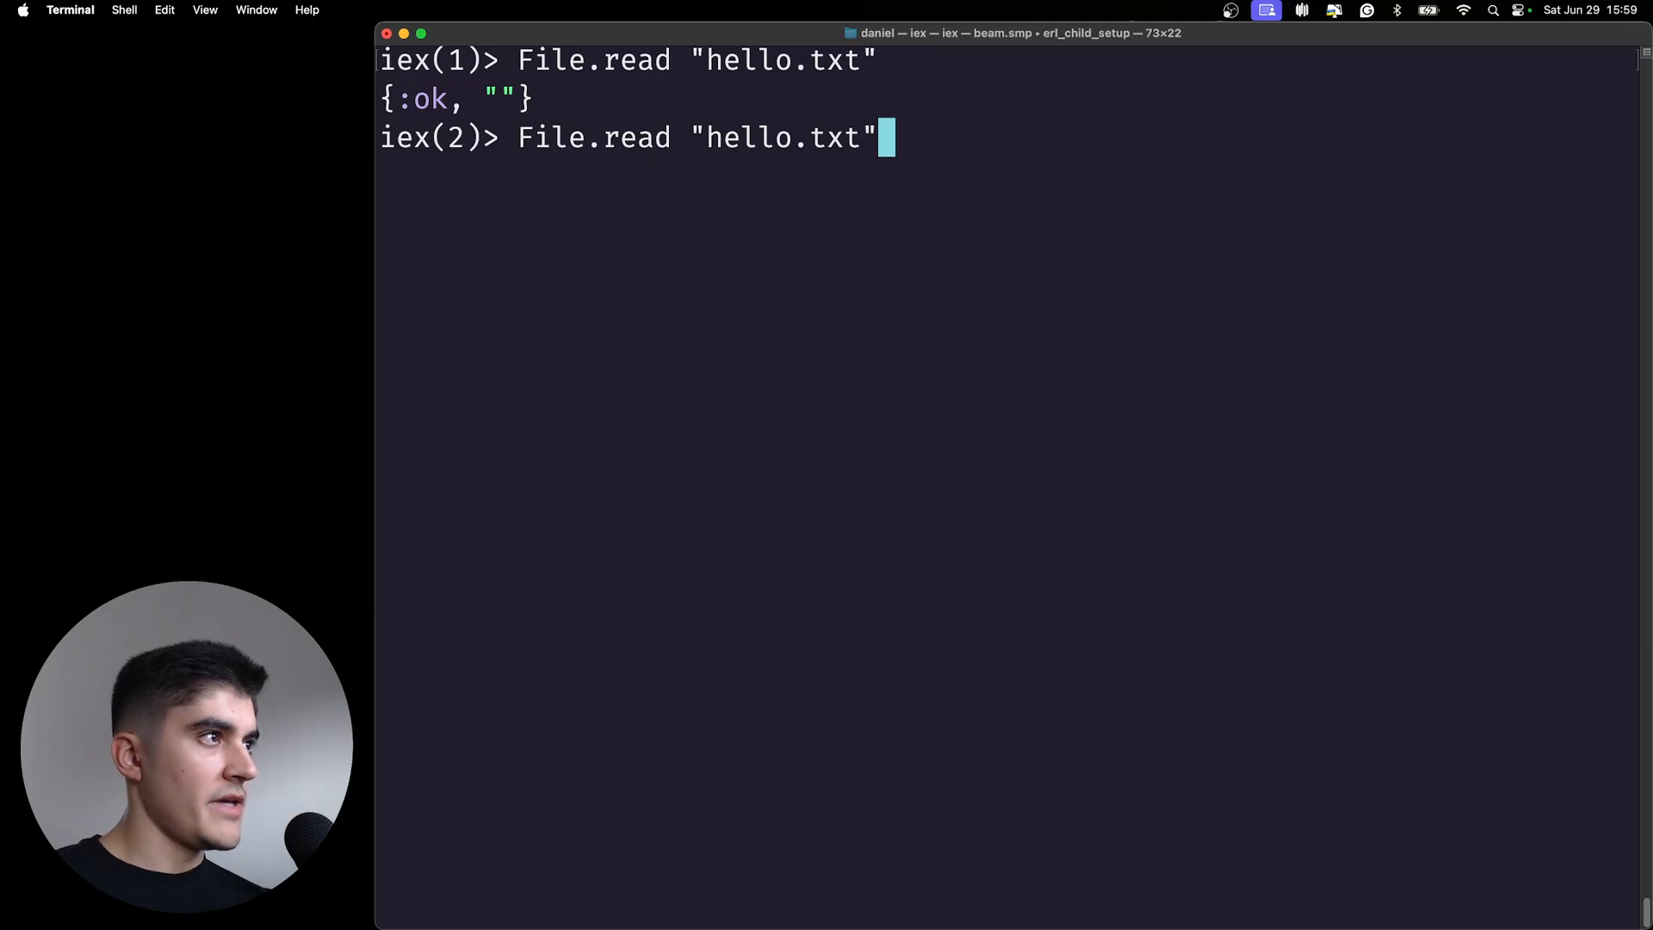
{"action": "key", "text": "Left"}
{"action": "key", "text": "Left"}
{"action": "key", "text": "Left"}
{"action": "key", "text": "Left"}
{"action": "key", "text": "Left"}
{"action": "key", "text": "BackSpace"}
{"action": "key", "text": "BackSpace"}
{"action": "key", "text": "BackSpace"}
{"action": "key", "text": "BackSpace"}
{"action": "key", "text": "BackSpace"}
{"action": "type", "text": "wro"}
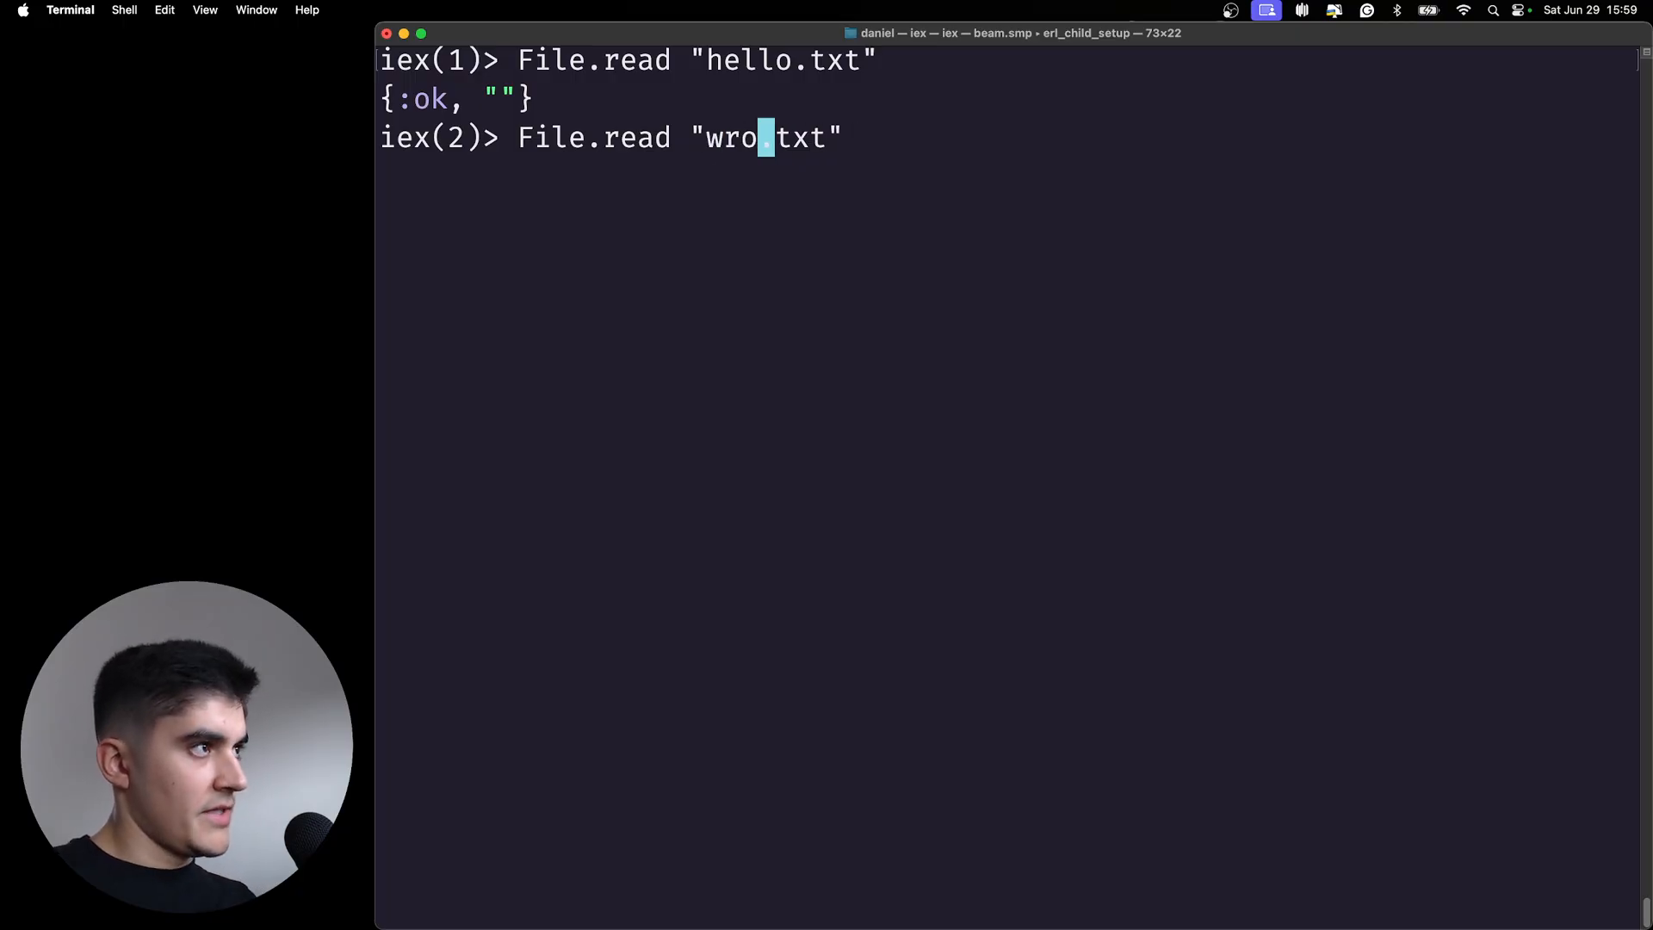
{"action": "type", "text": "ng"}
{"action": "key", "text": "Return"}
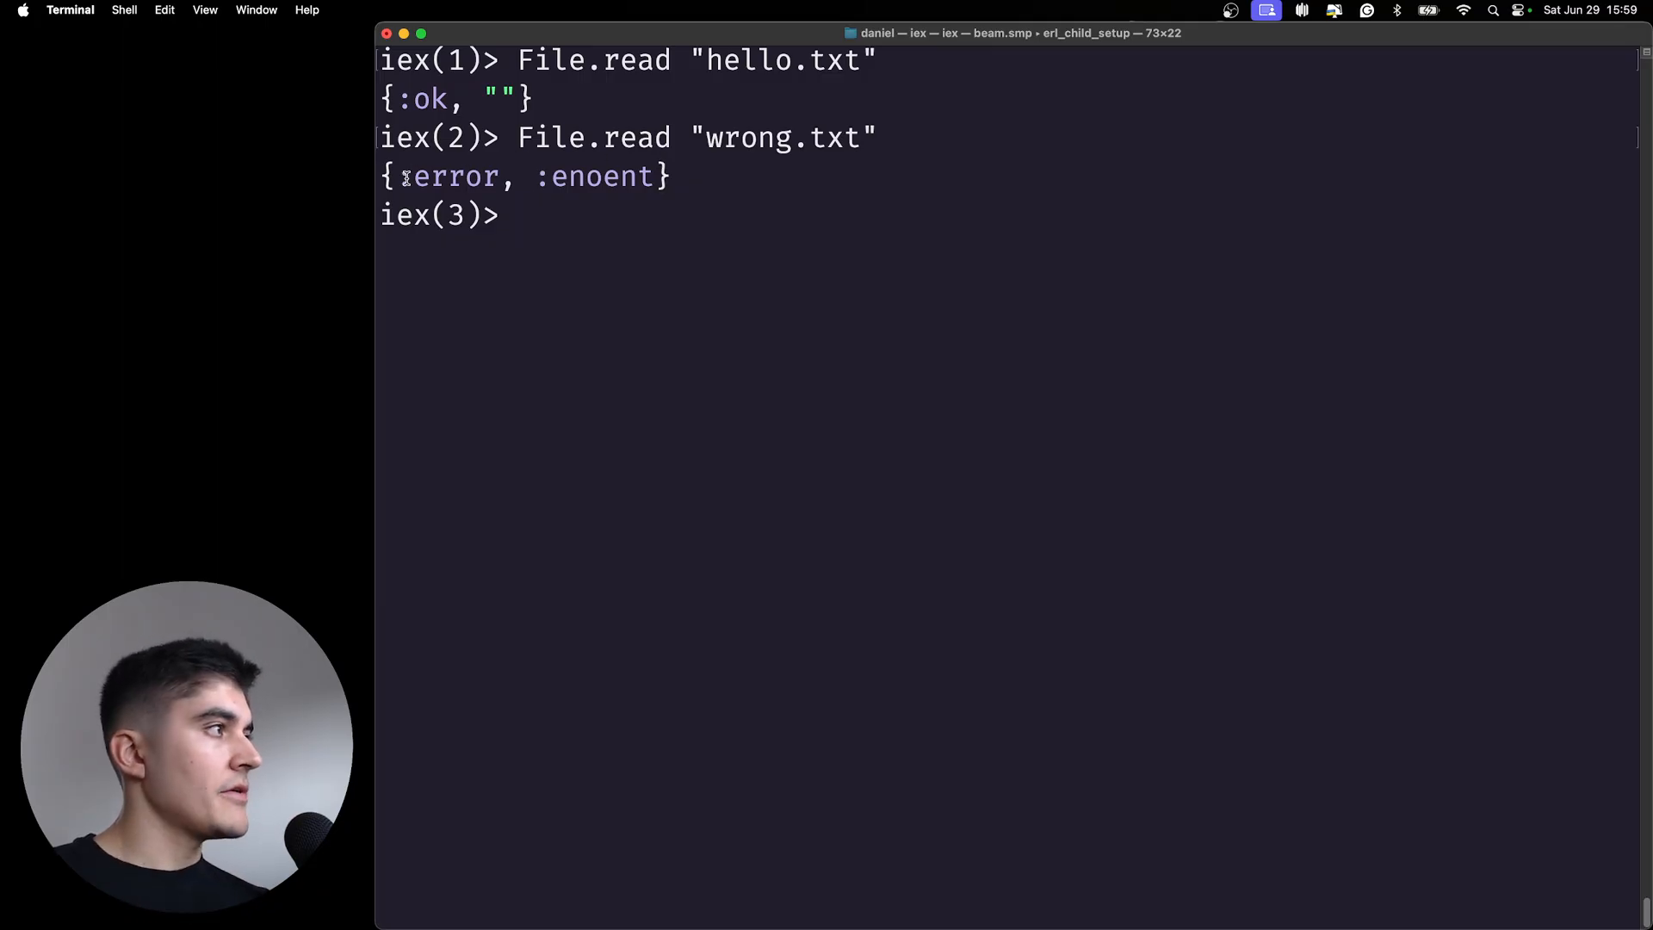
- Highlight :error and :enoent, compare with the earlier :ok, then switch to VS Code
{"action": "left_click_drag", "start_coordinate": [397, 178], "coordinate": [502, 177]}
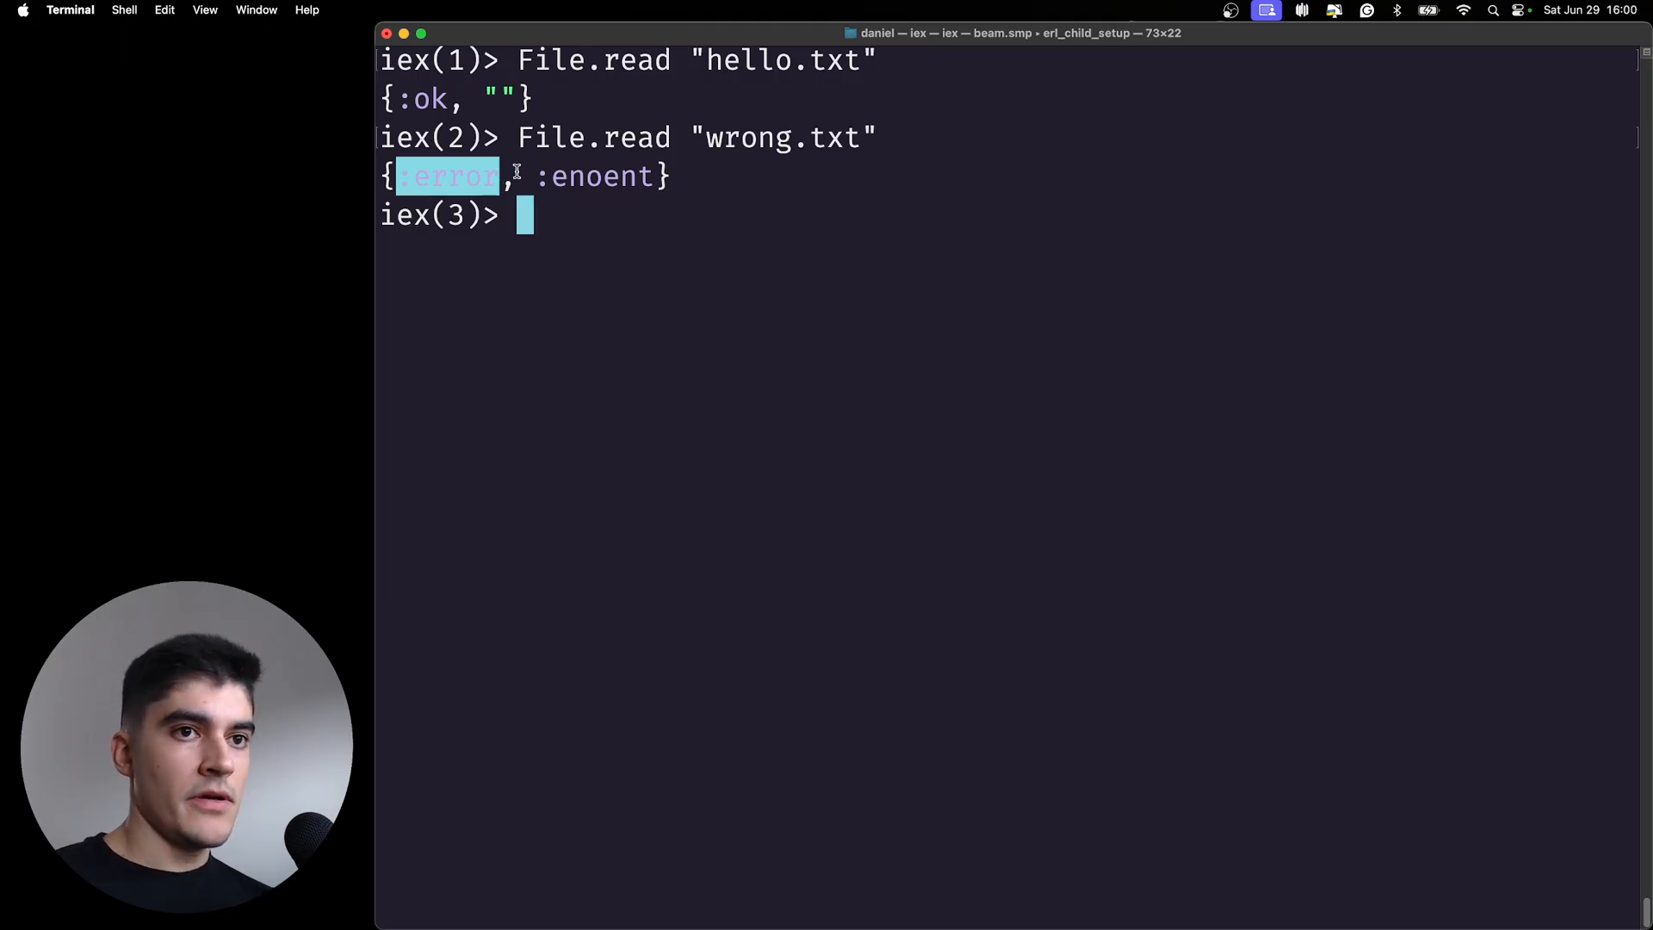
{"action": "left_click_drag", "start_coordinate": [536, 177], "coordinate": [656, 178]}
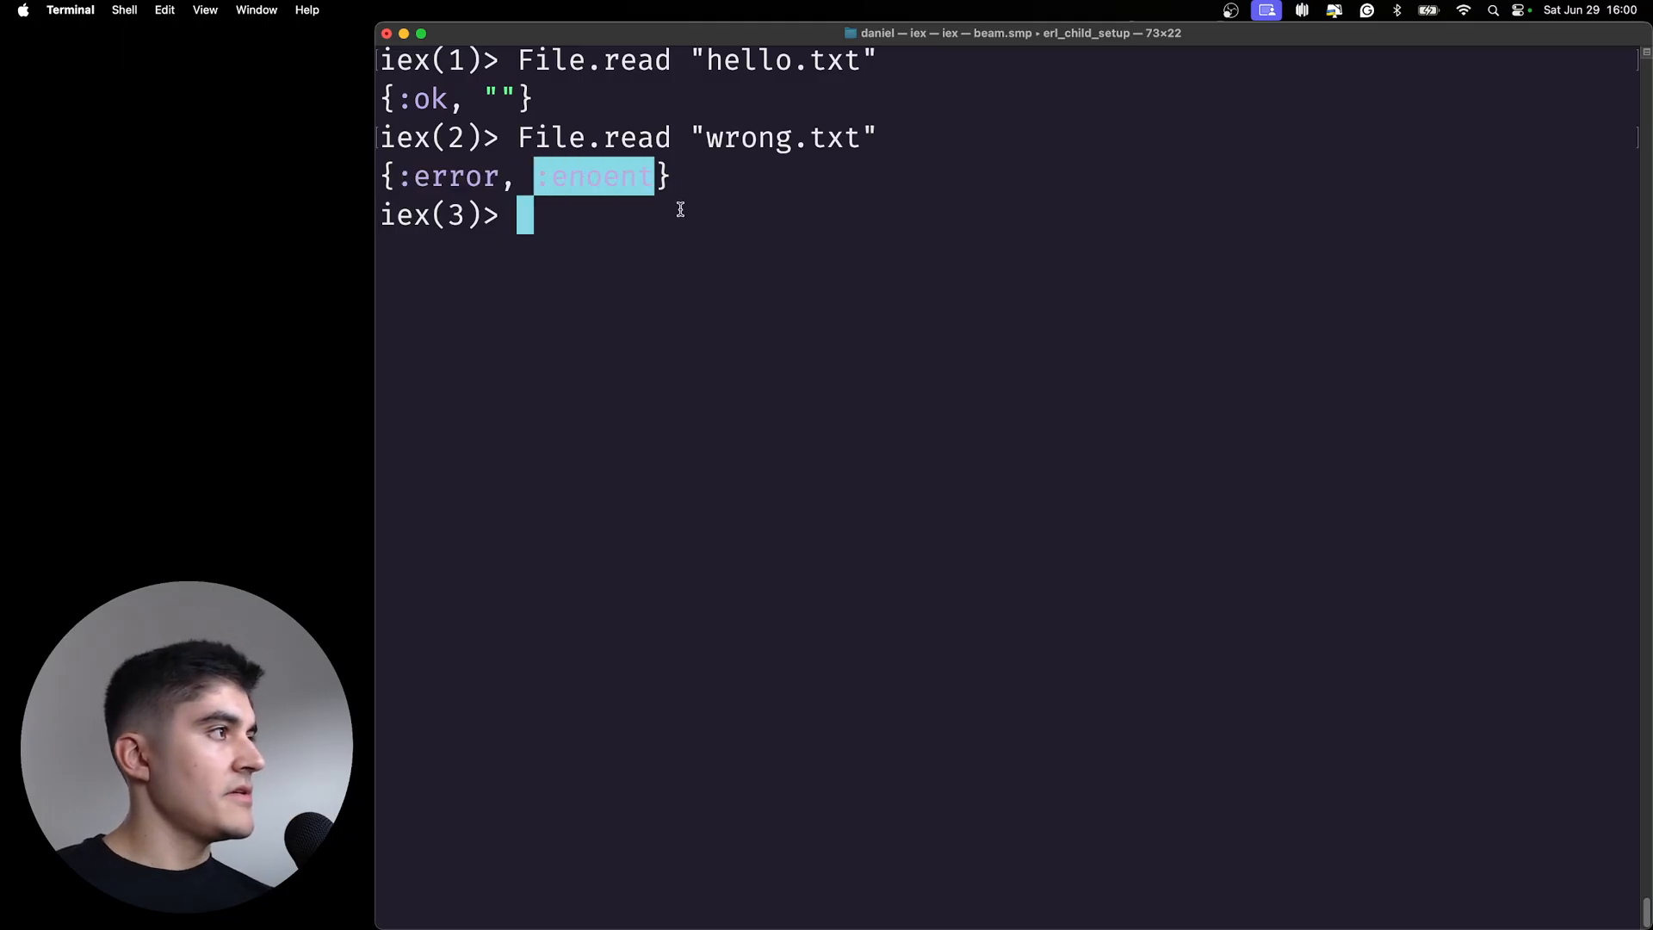
{"action": "left_click_drag", "start_coordinate": [500, 177], "coordinate": [405, 178]}
{"action": "left_click_drag", "start_coordinate": [536, 178], "coordinate": [657, 177]}
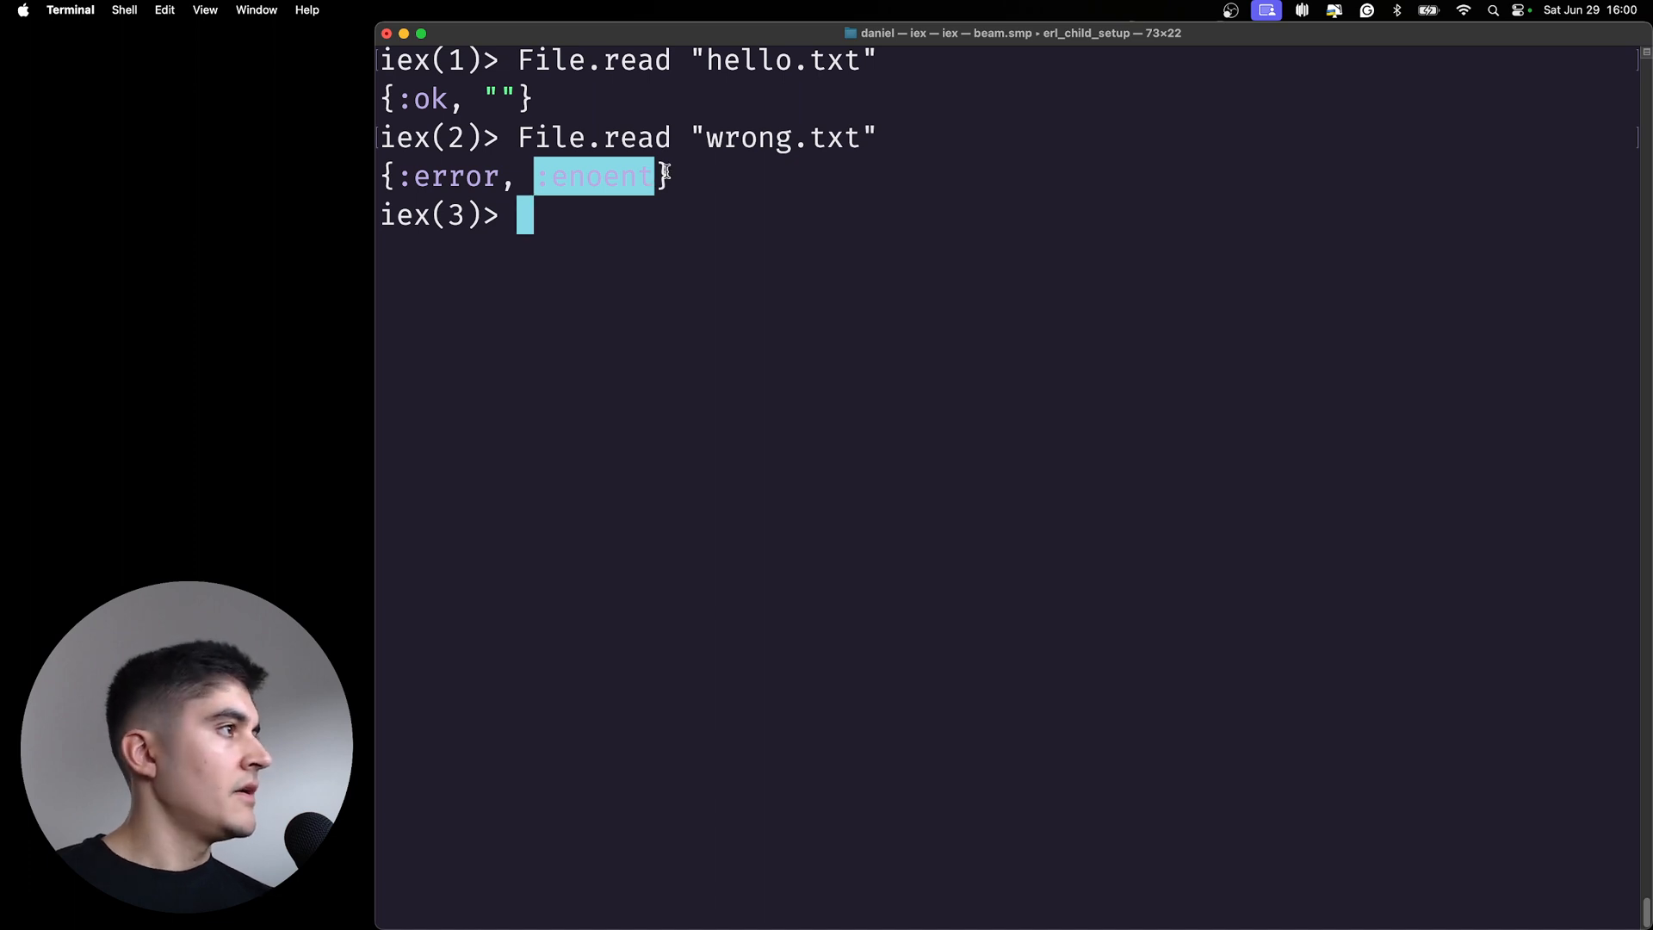
{"action": "left_click", "coordinate": [570, 228]}
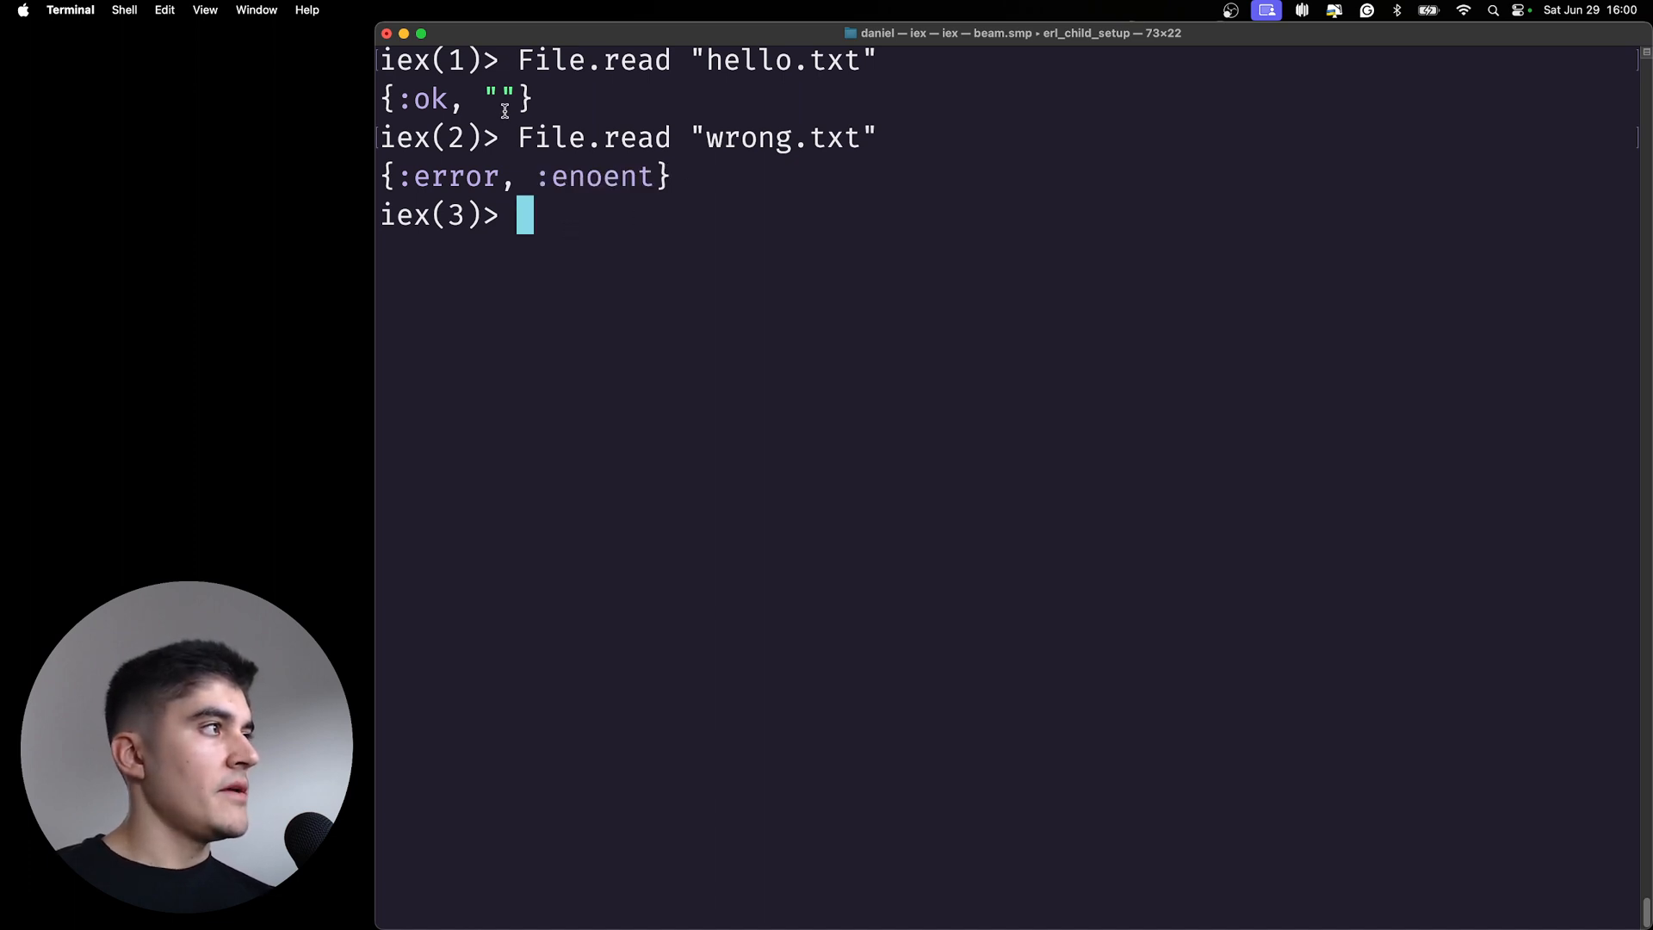
{"action": "mouse_move", "coordinate": [450, 100]}
{"action": "left_mouse_down"}
{"action": "mouse_move", "coordinate": [401, 103]}
{"action": "mouse_move", "coordinate": [516, 97]}
{"action": "left_mouse_up"}
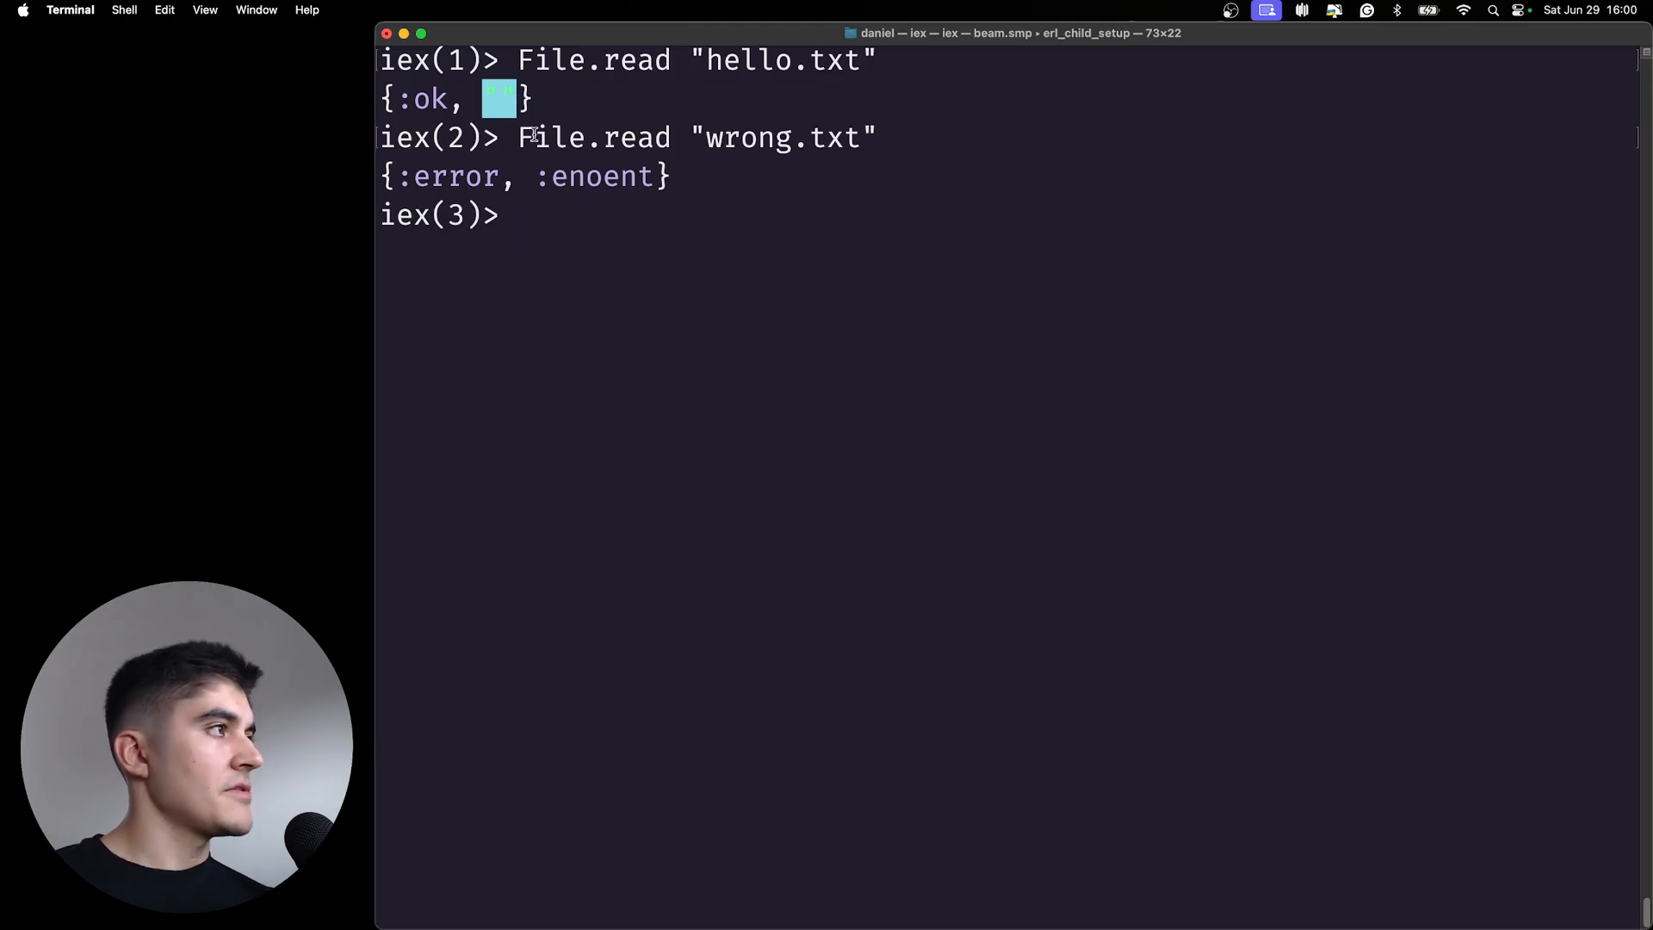
{"action": "left_click", "coordinate": [577, 228]}
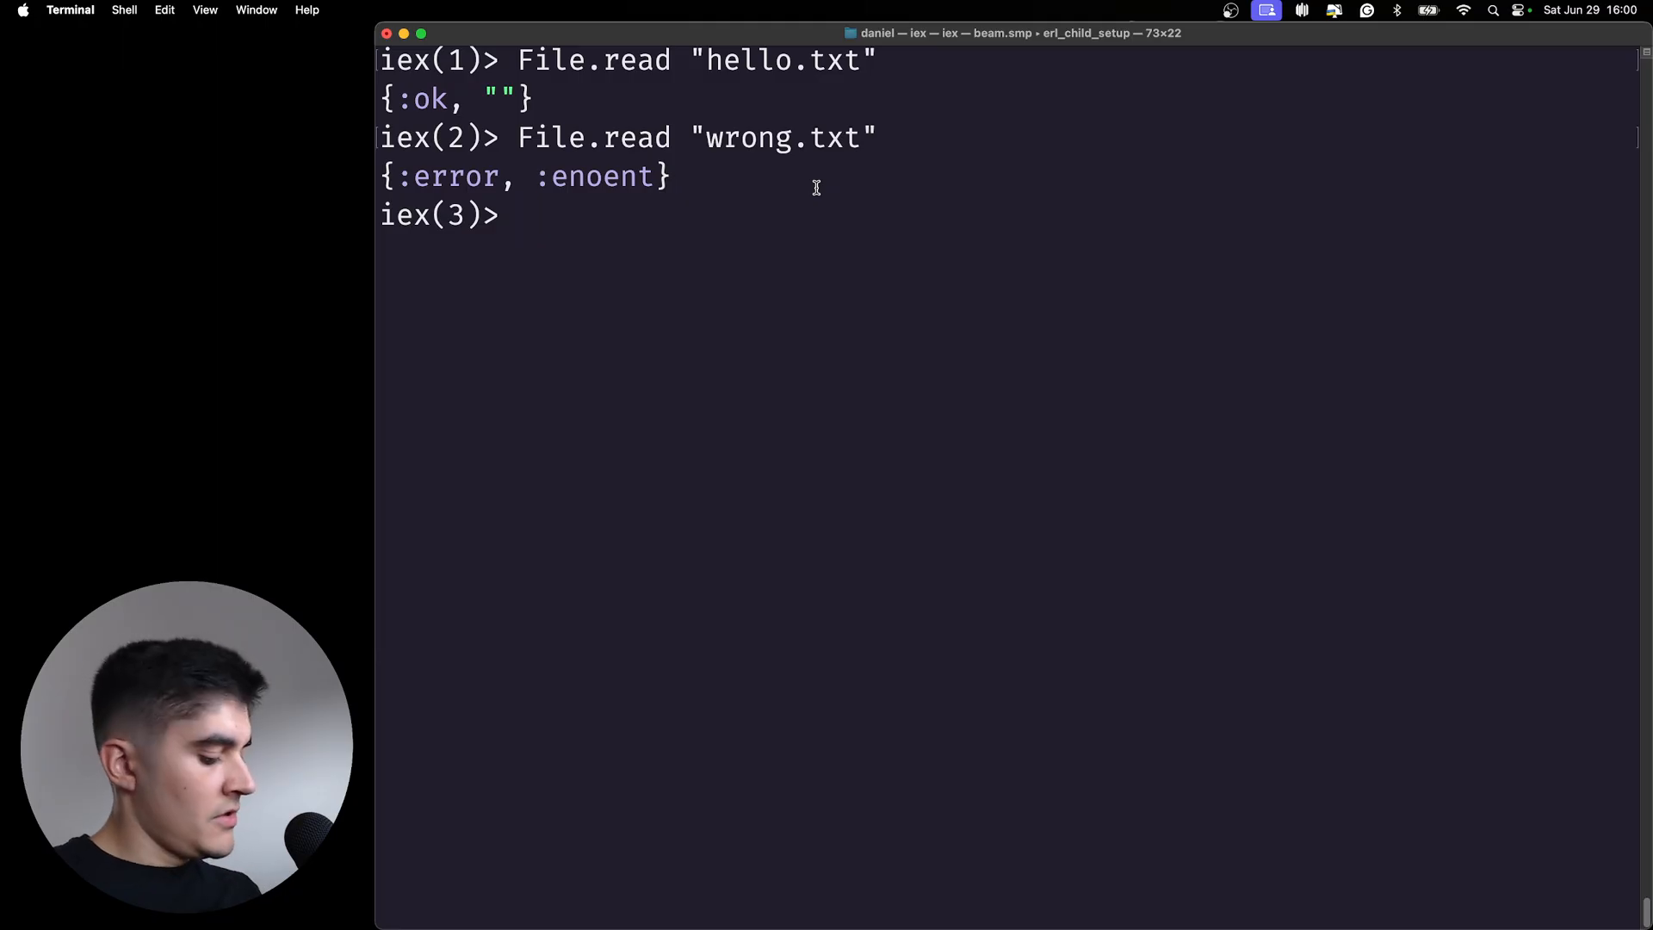
{"action": "key", "text": "super+Tab"}
{"action": "key", "text": "super+Tab"}
{"action": "key", "text": "super+Tab"}
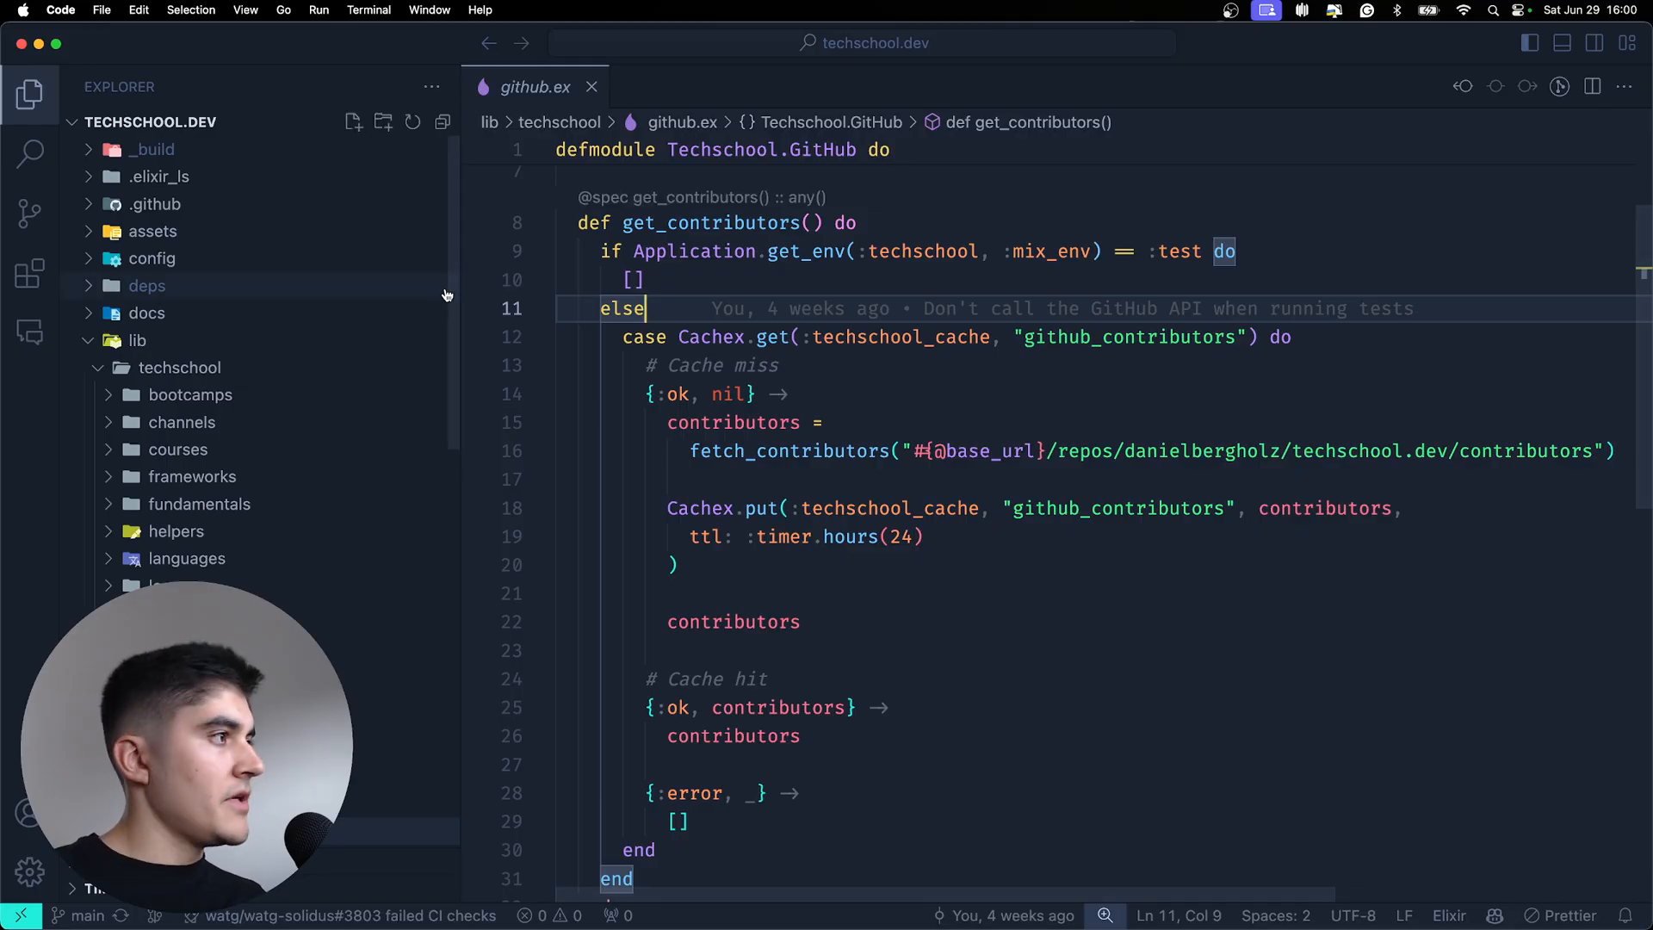
- In github.ex select the Cachex.get case line, the {:ok, nil} pattern and its nil
{"action": "left_click_drag", "start_coordinate": [462, 292], "coordinate": [369, 292]}
{"action": "scroll", "coordinate": [654, 302], "scroll_direction": "up", "scroll_amount": 3}
{"action": "scroll", "coordinate": [655, 302], "scroll_direction": "up", "scroll_amount": 3}
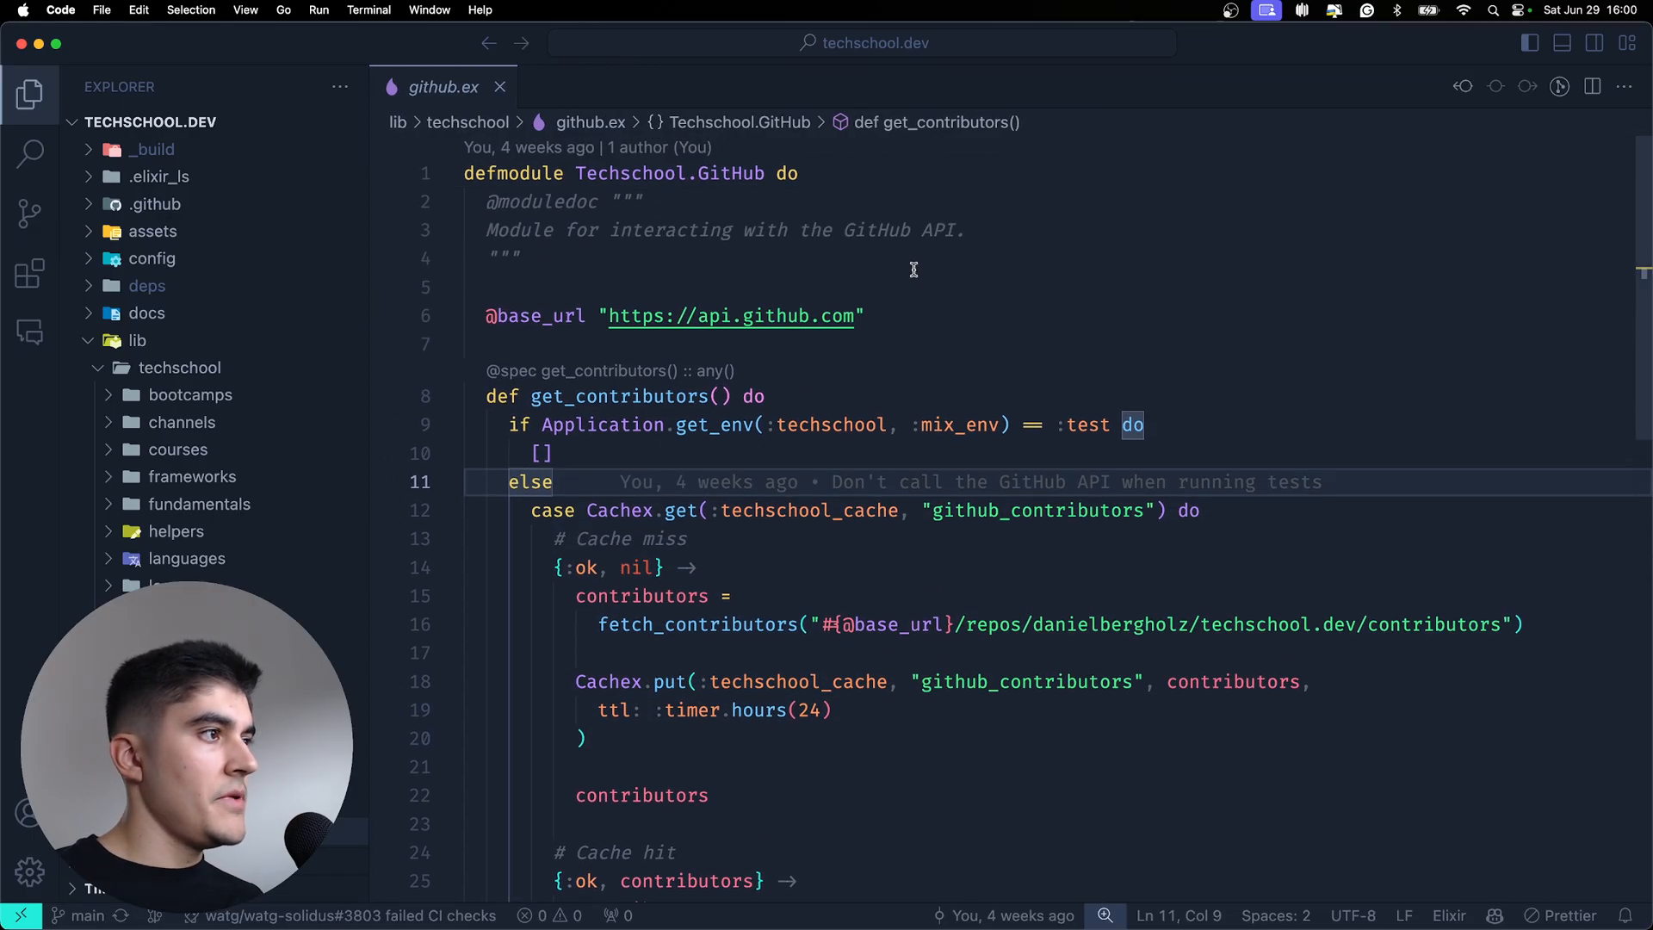
{"action": "left_click", "coordinate": [915, 261]}
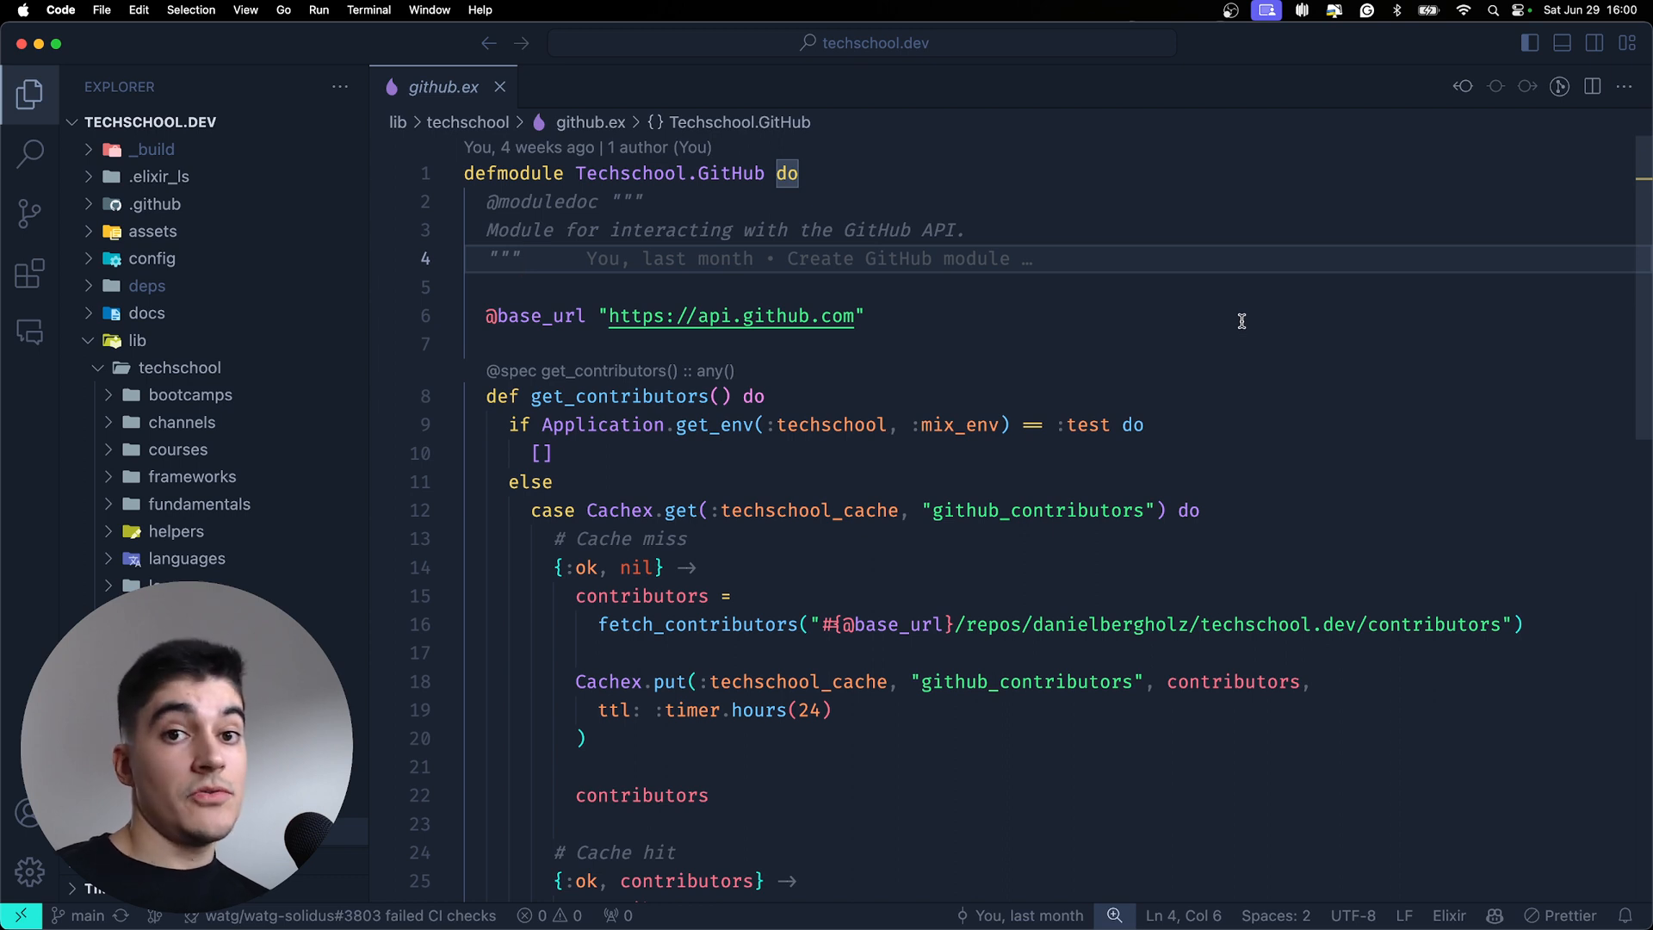
{"action": "scroll", "coordinate": [1239, 321], "scroll_direction": "down", "scroll_amount": 1}
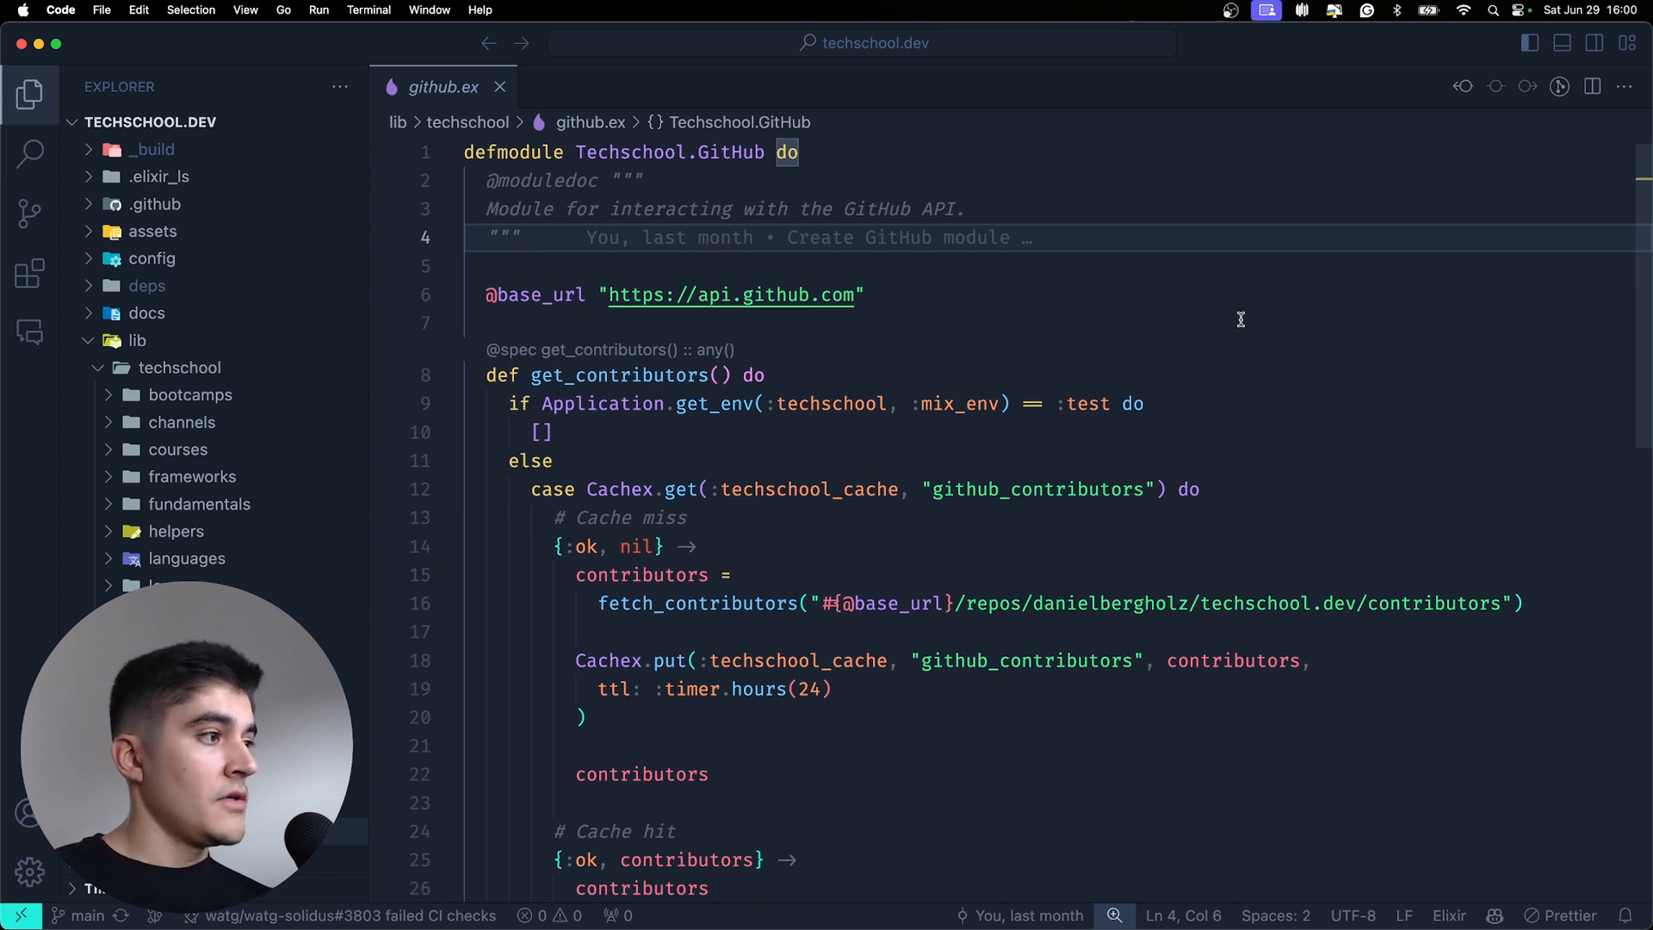
{"action": "scroll", "coordinate": [1240, 319], "scroll_direction": "down", "scroll_amount": 5}
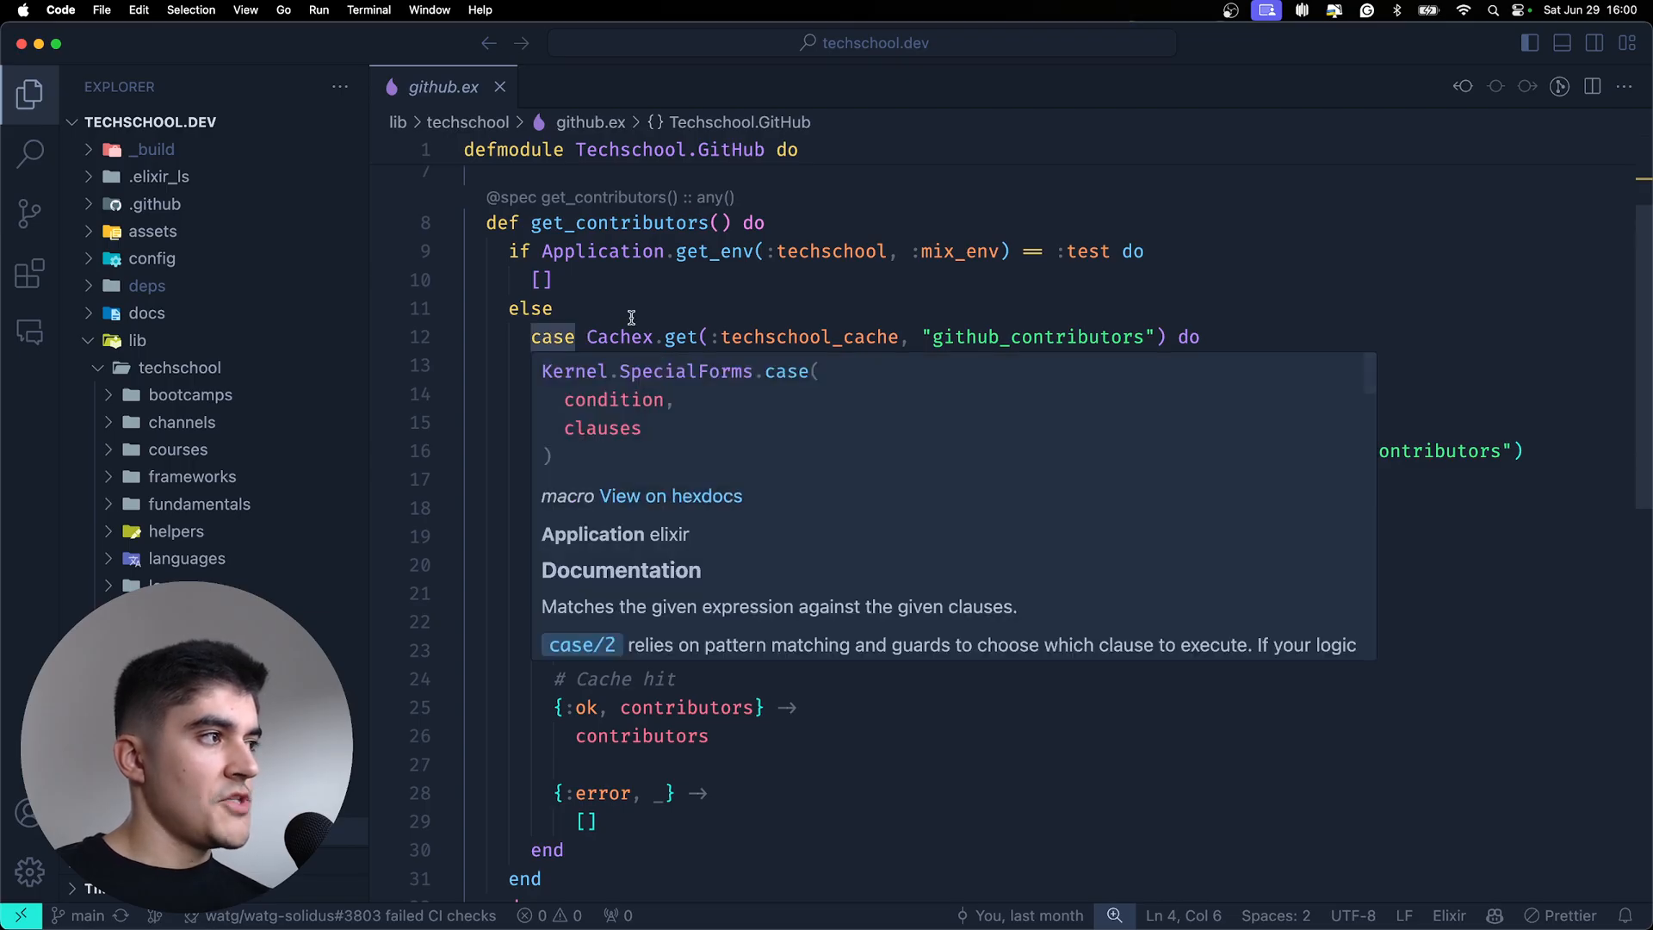
{"action": "left_click_drag", "start_coordinate": [587, 337], "coordinate": [1170, 337]}
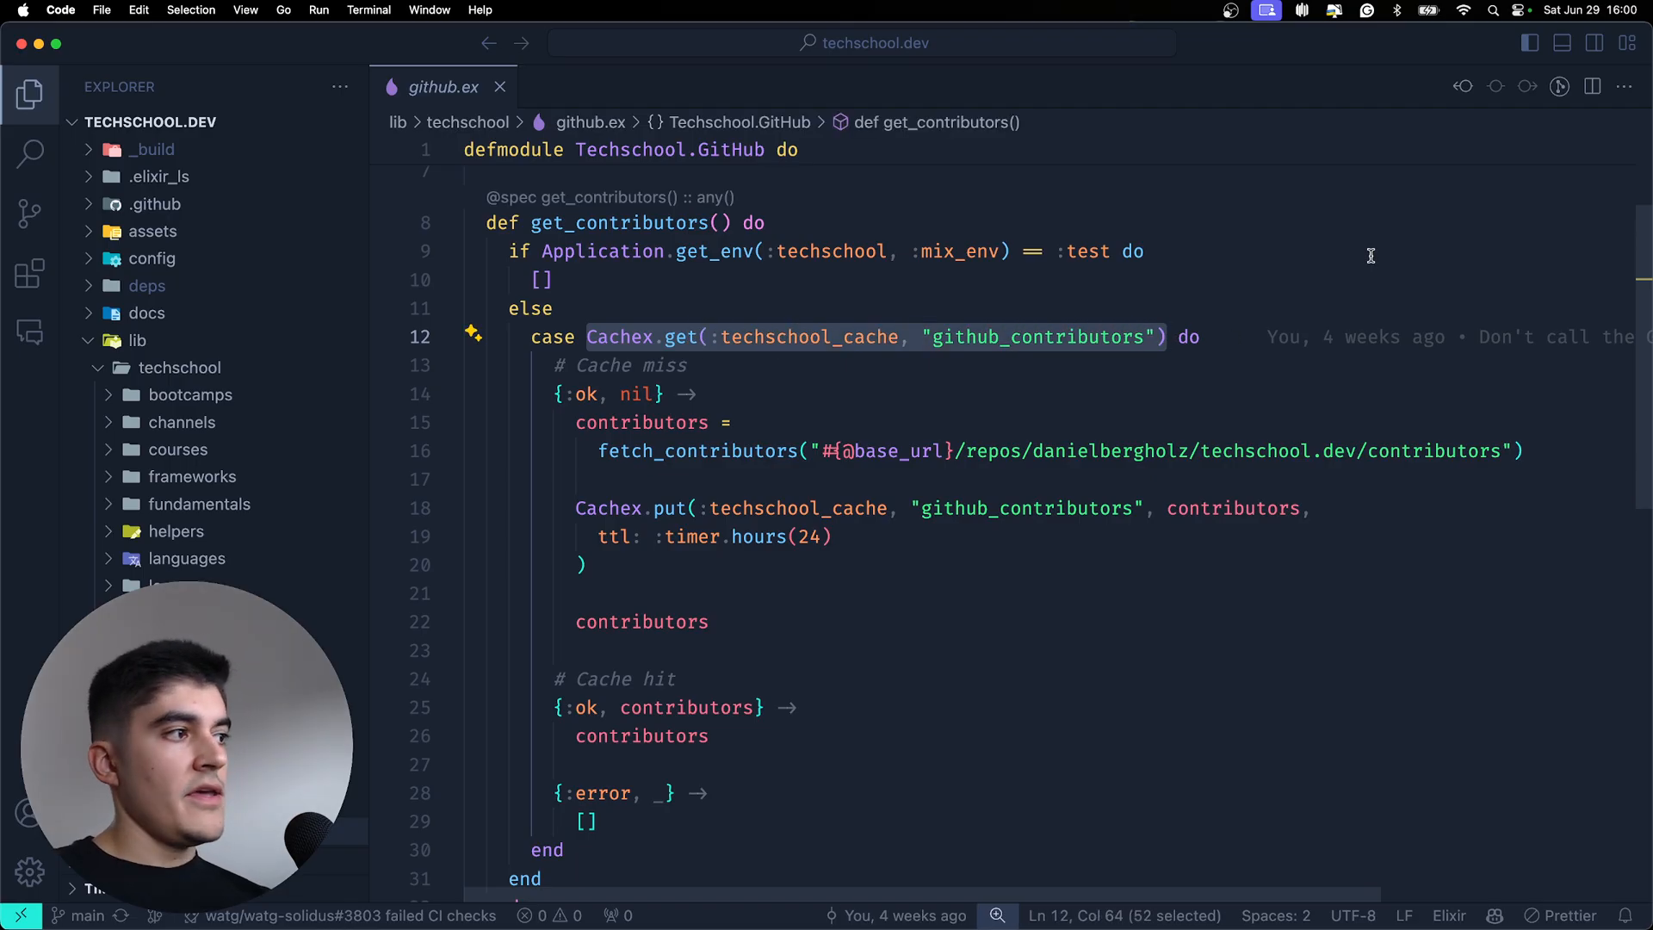
{"action": "left_click_drag", "start_coordinate": [667, 394], "coordinate": [557, 394]}
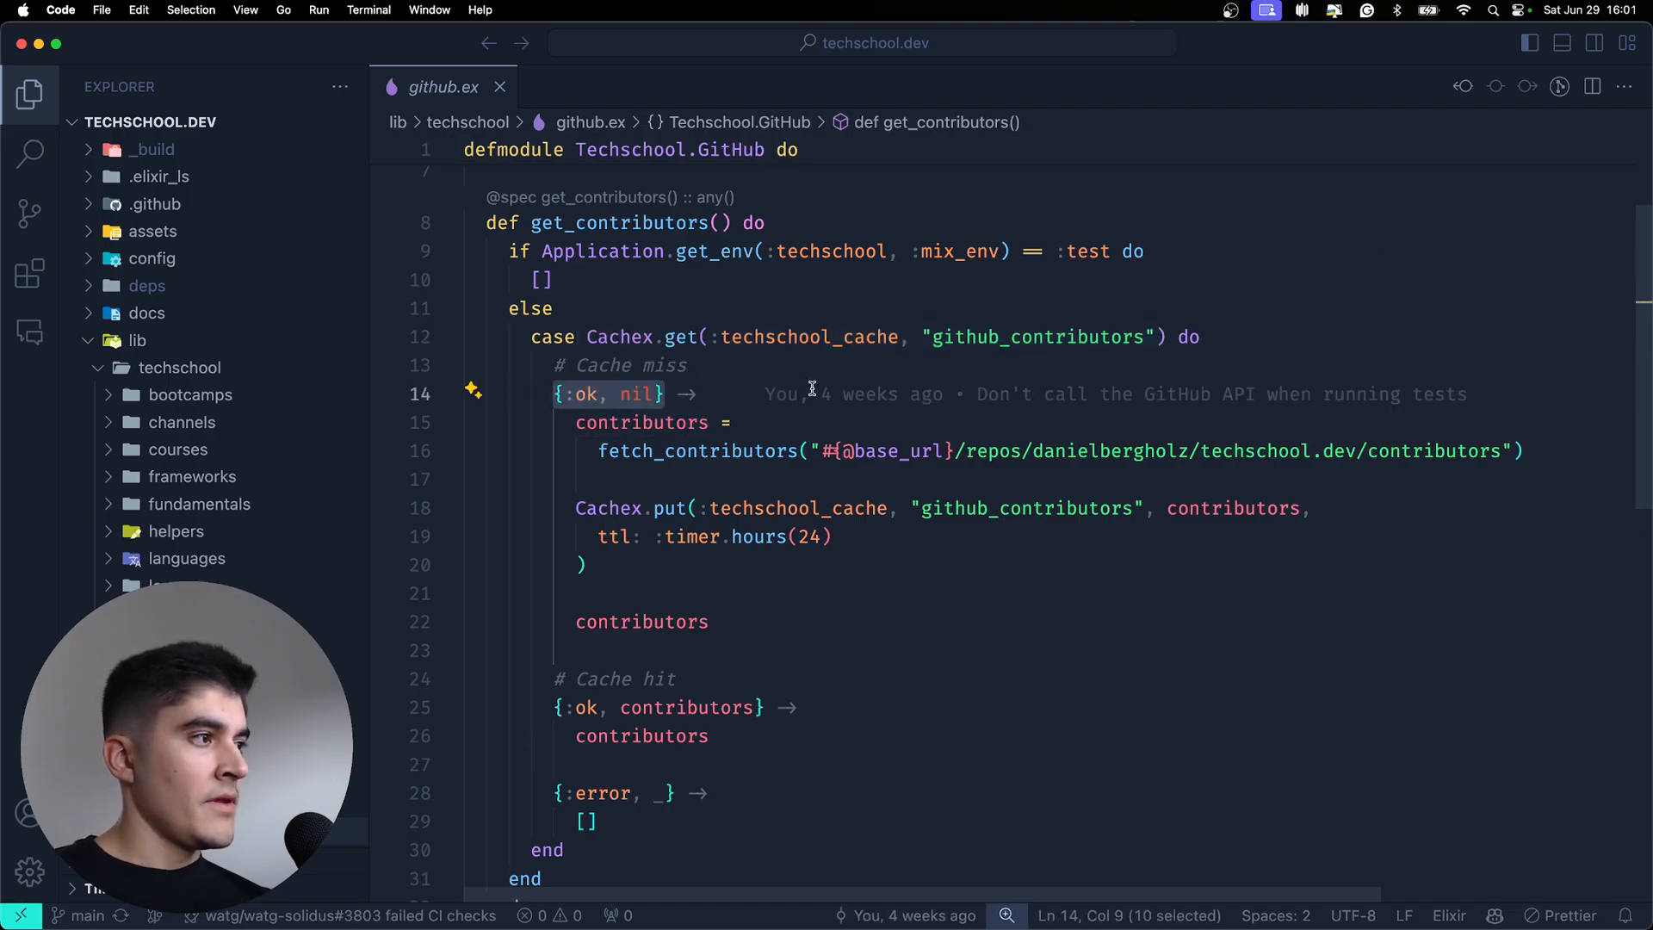
{"action": "scroll", "coordinate": [816, 394], "scroll_direction": "down", "scroll_amount": 3}
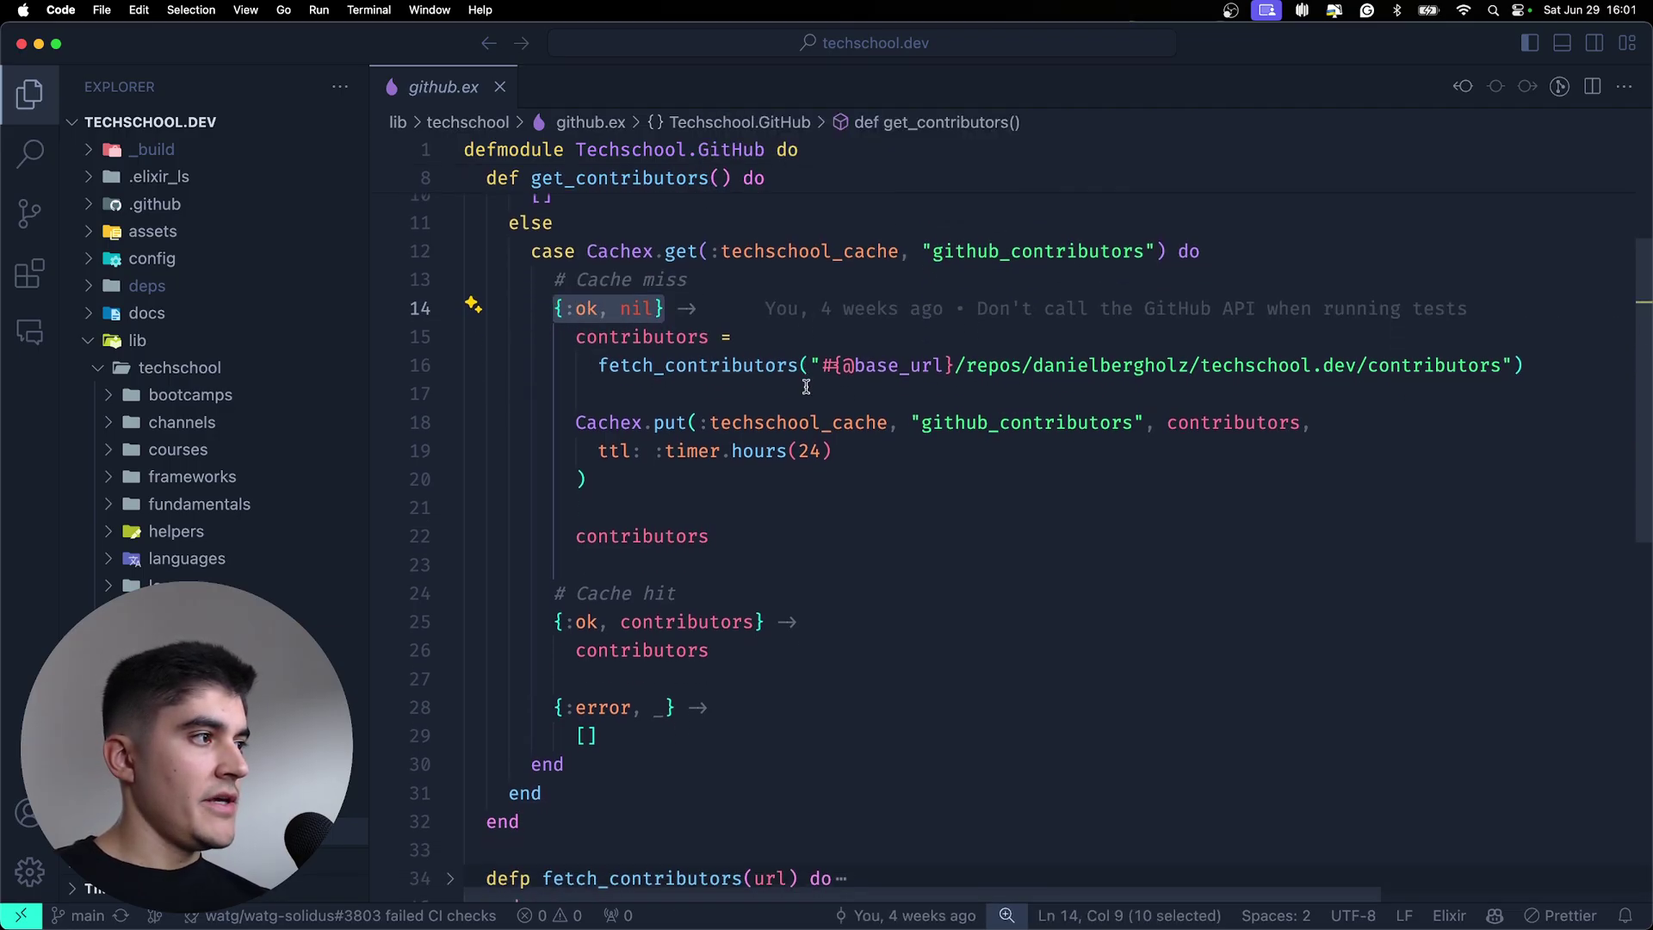
{"action": "double_click", "coordinate": [635, 309]}
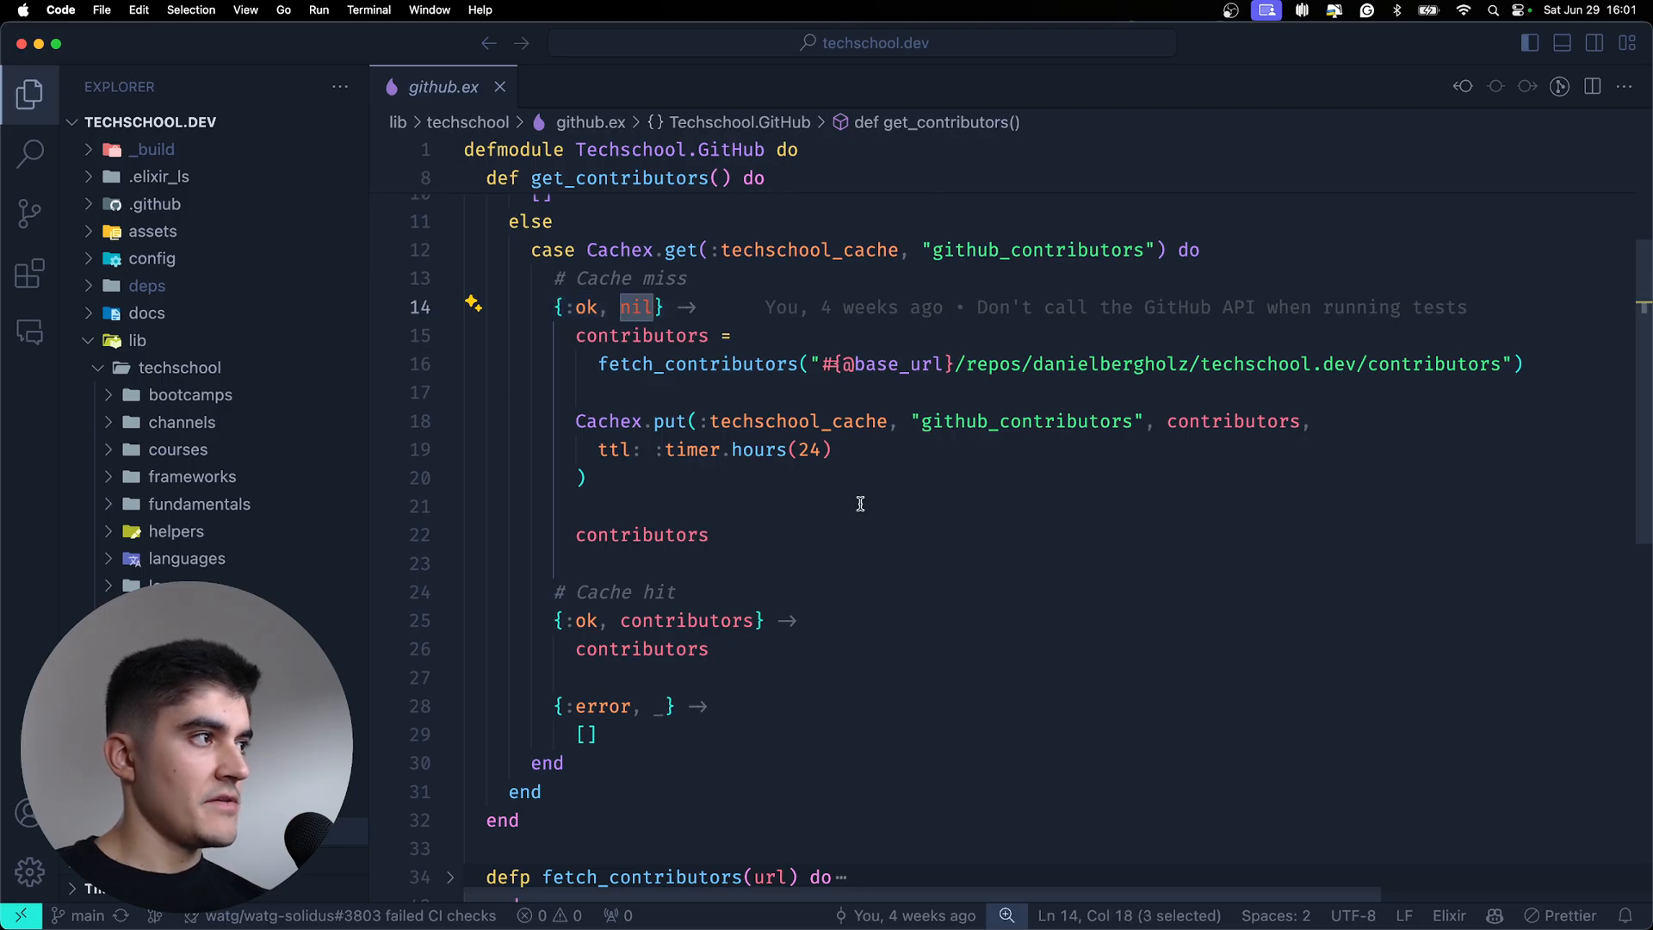
{"action": "double_click", "coordinate": [705, 625]}
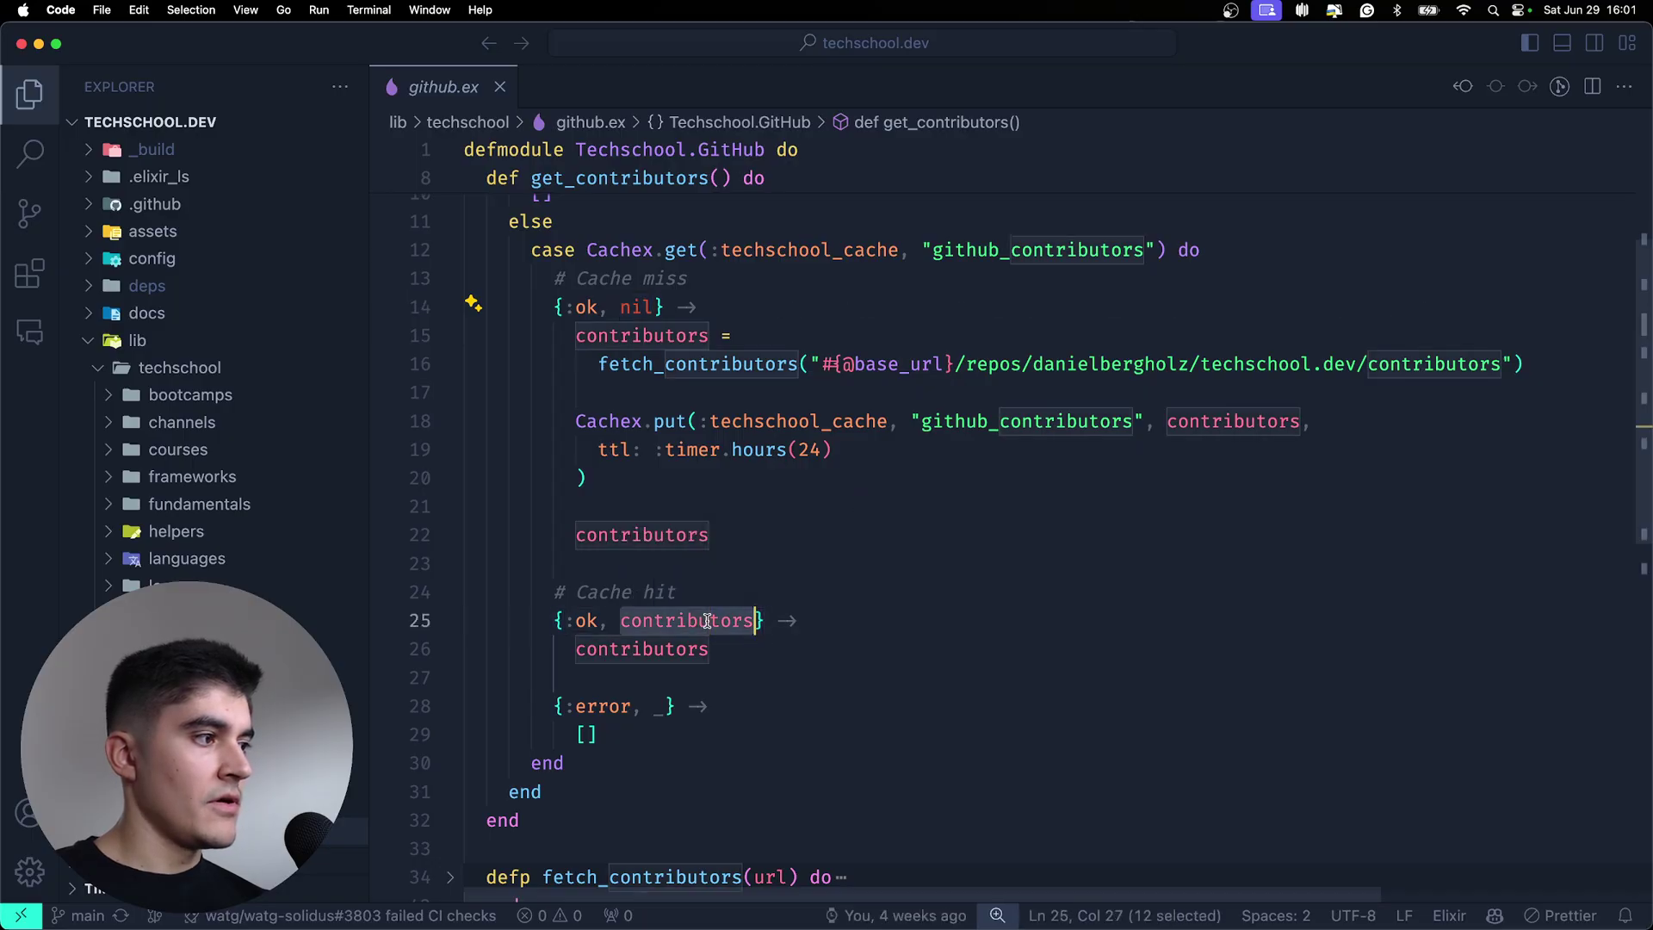
{"action": "left_click", "coordinate": [895, 559]}
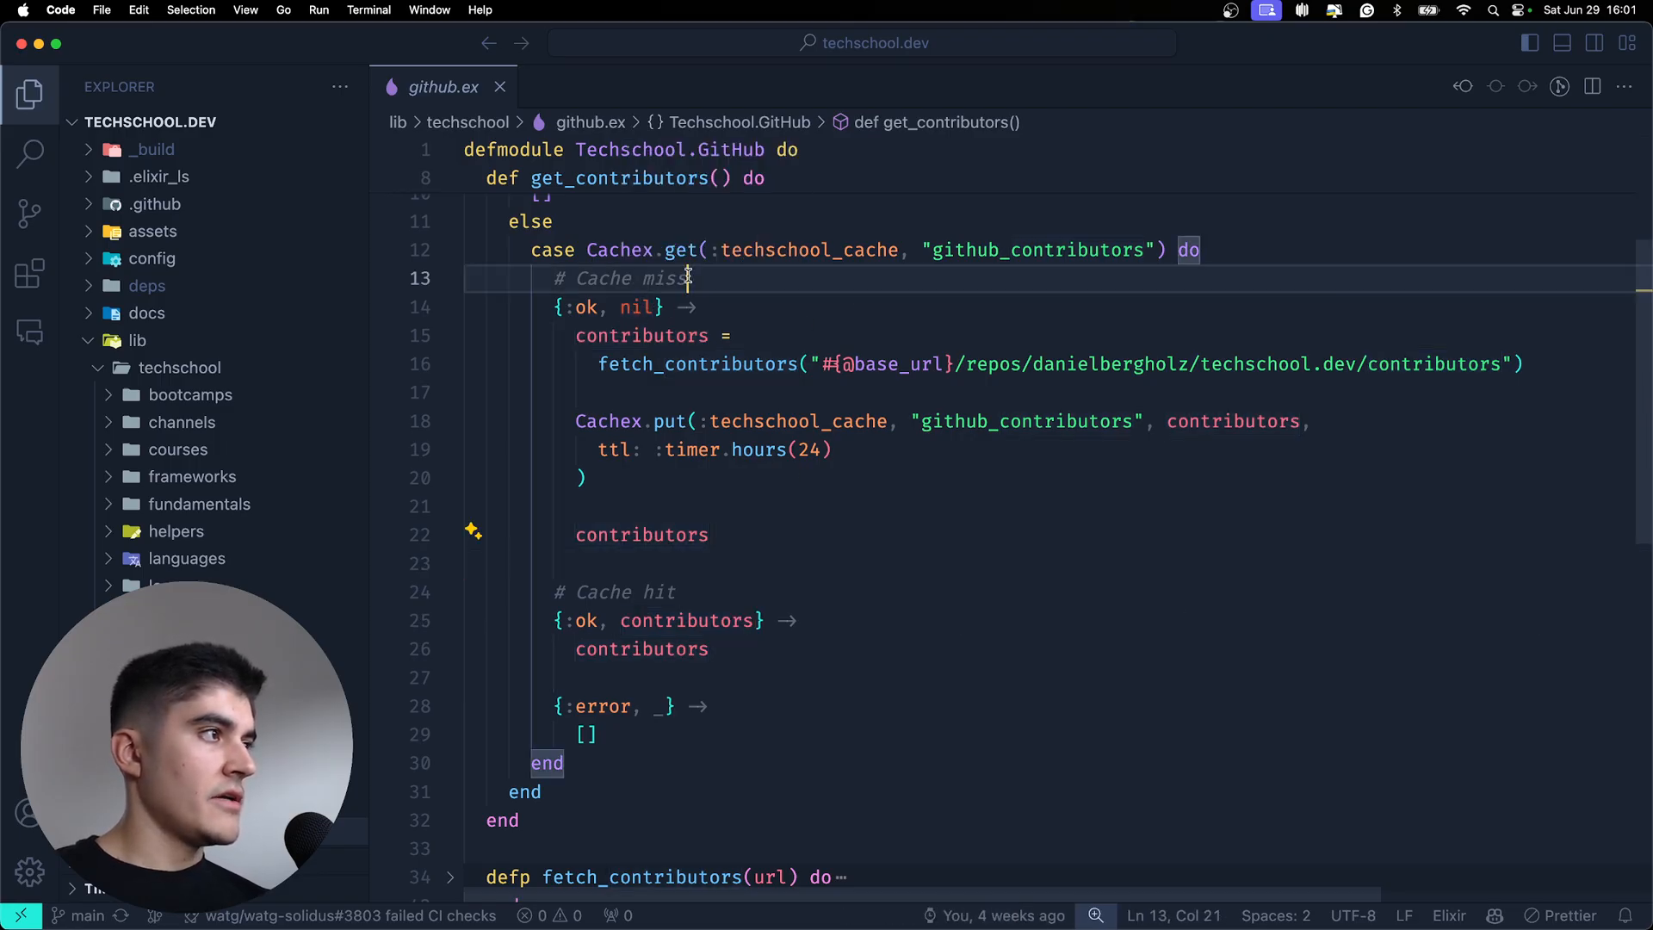
{"action": "left_click_drag", "start_coordinate": [692, 278], "coordinate": [550, 279]}
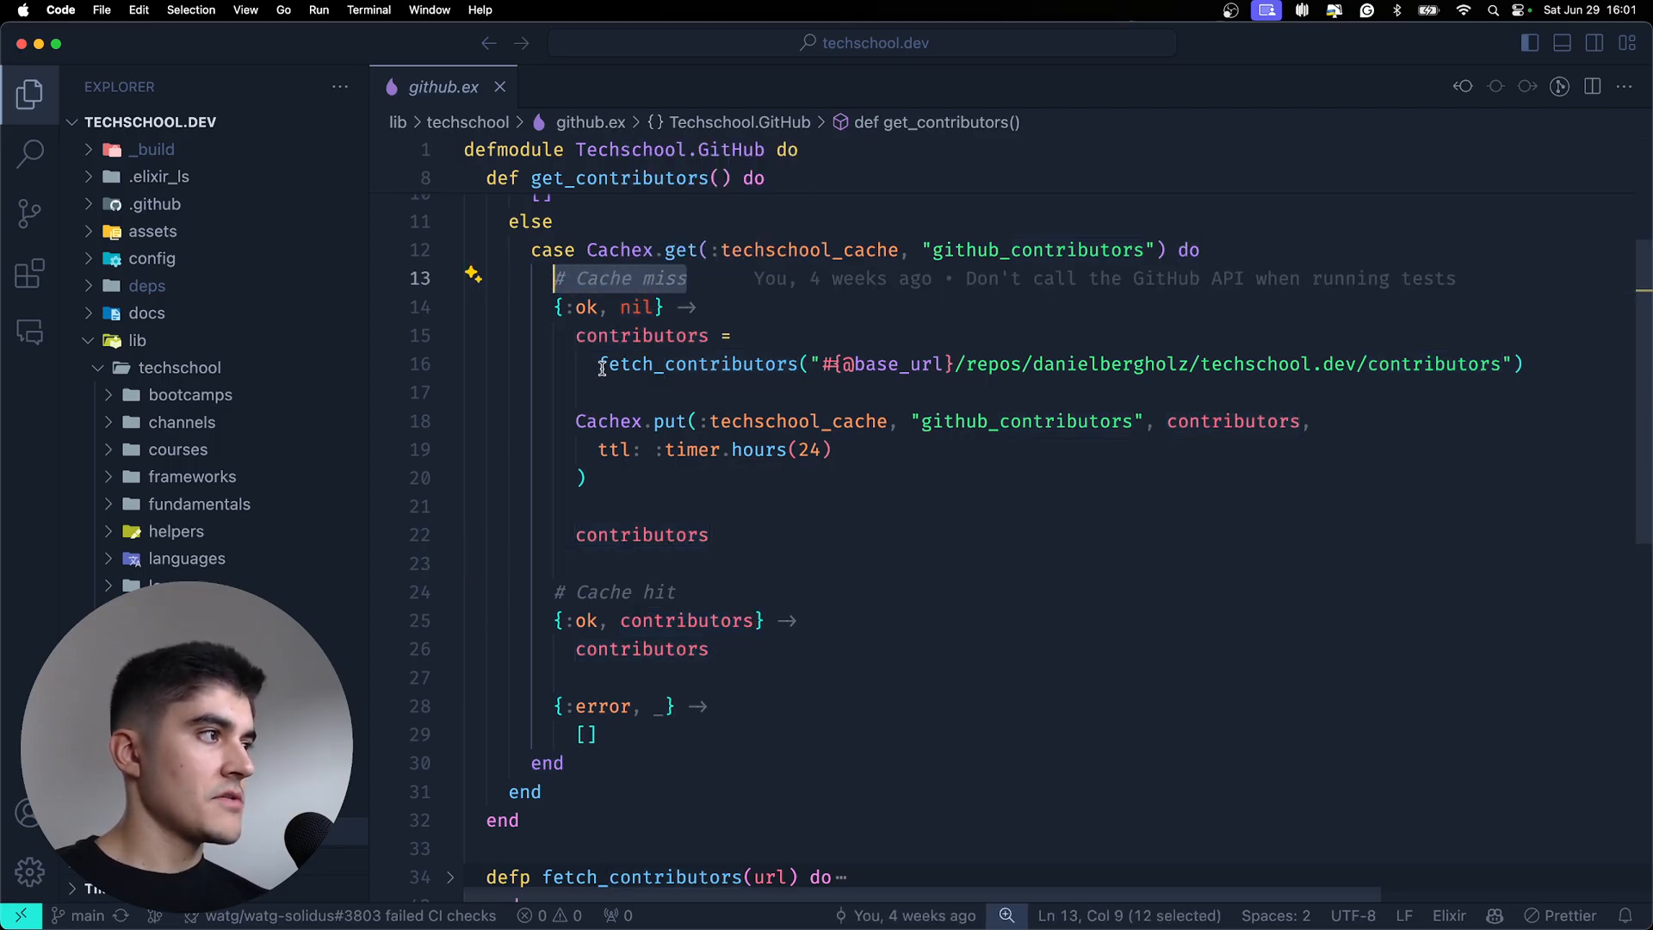
{"action": "left_click_drag", "start_coordinate": [598, 365], "coordinate": [1525, 367]}
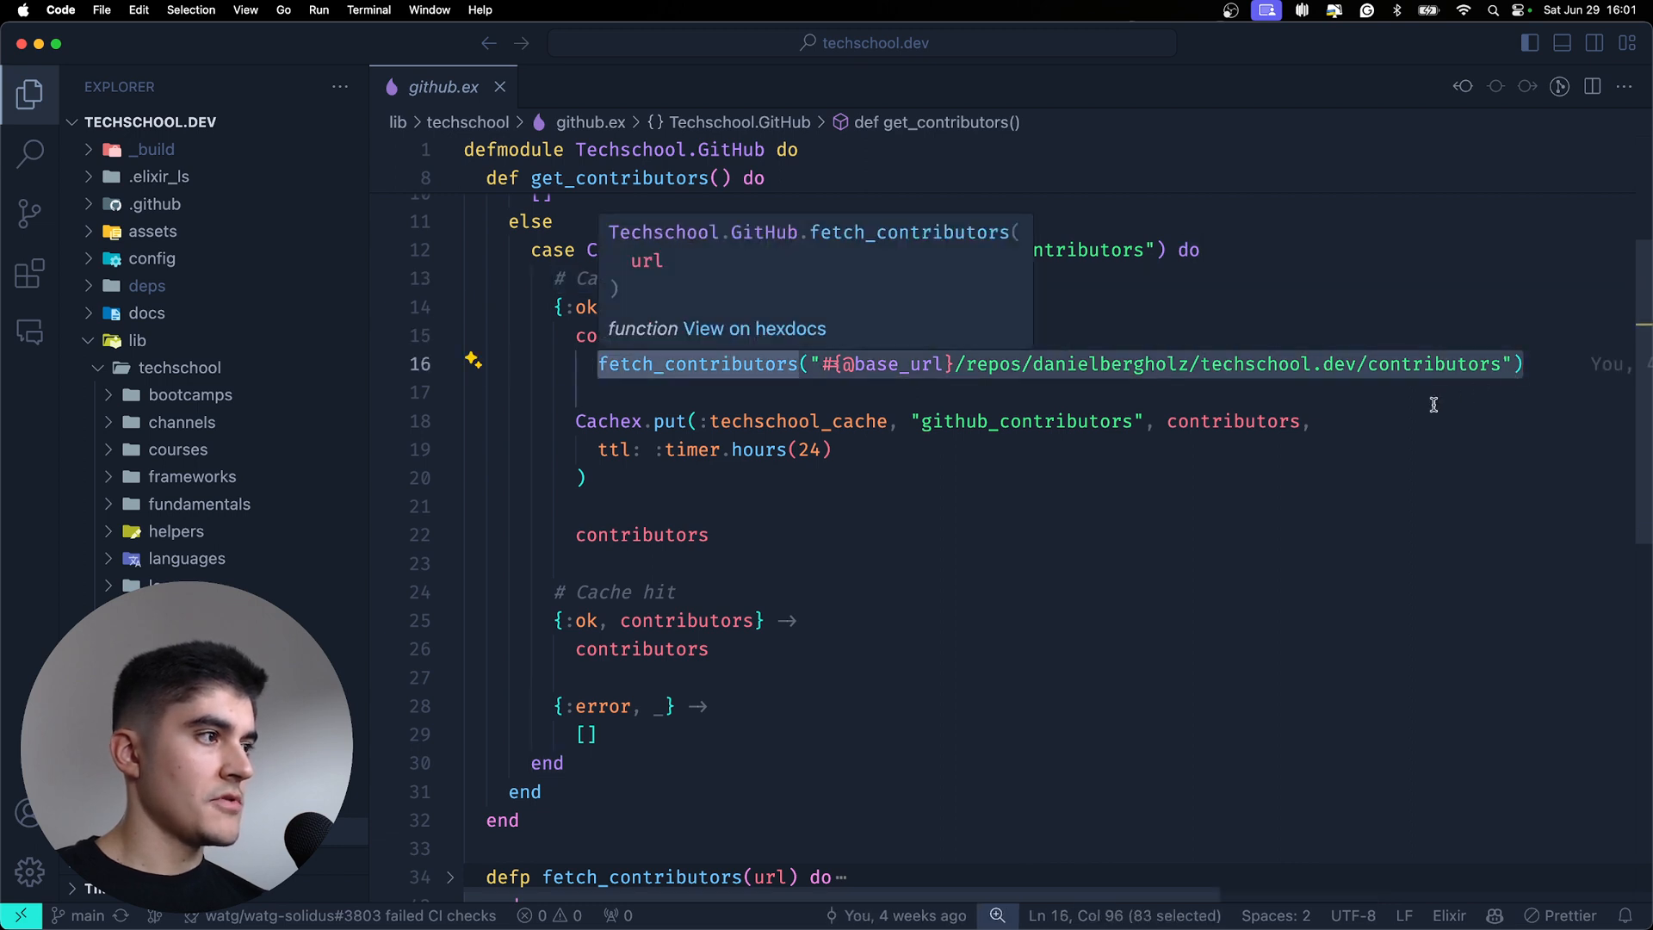
{"action": "left_click_drag", "start_coordinate": [833, 449], "coordinate": [574, 421]}
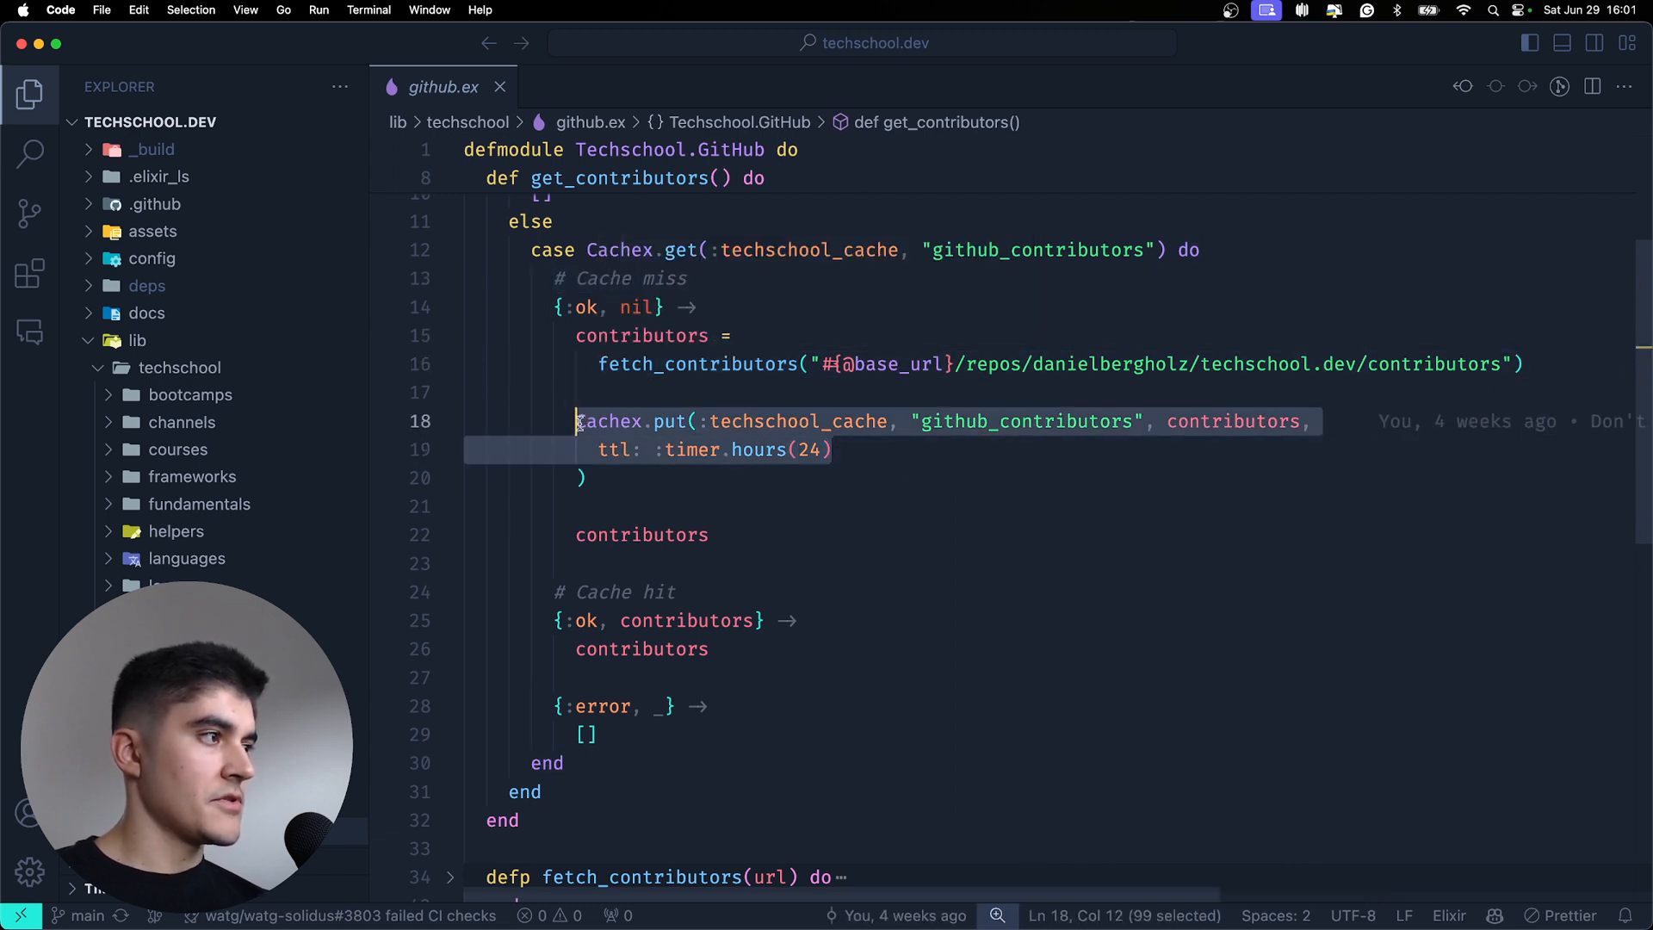
{"action": "left_click", "coordinate": [763, 481]}
{"action": "scroll", "coordinate": [933, 535], "scroll_direction": "down", "scroll_amount": 2}
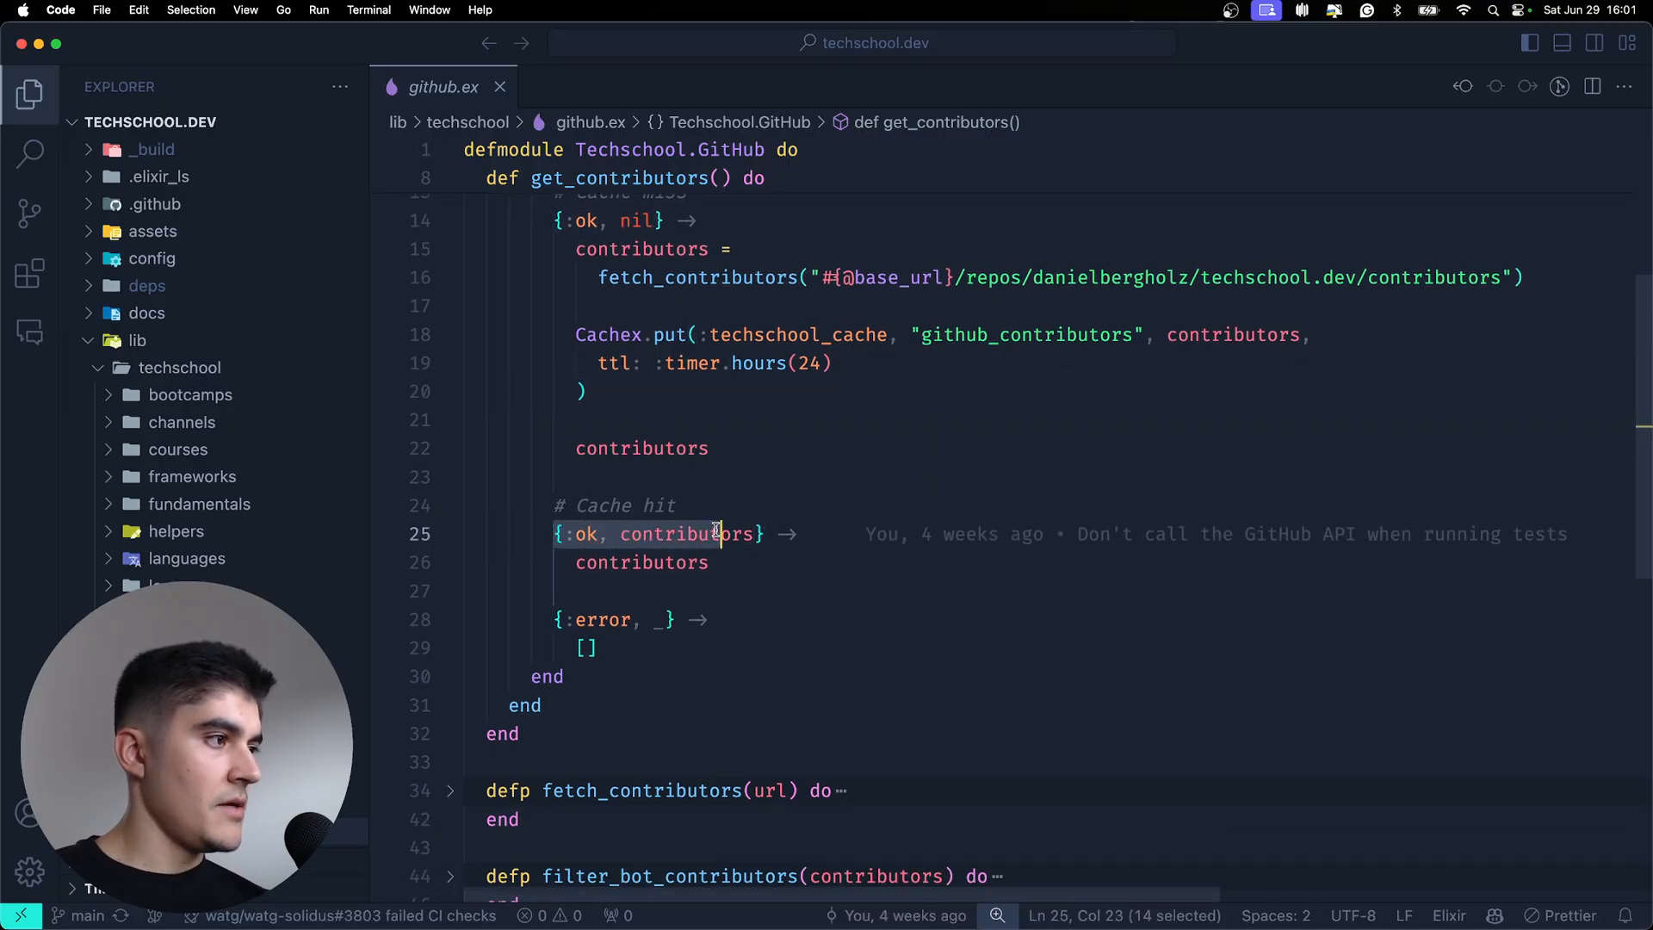
{"action": "left_click_drag", "start_coordinate": [547, 538], "coordinate": [766, 548]}
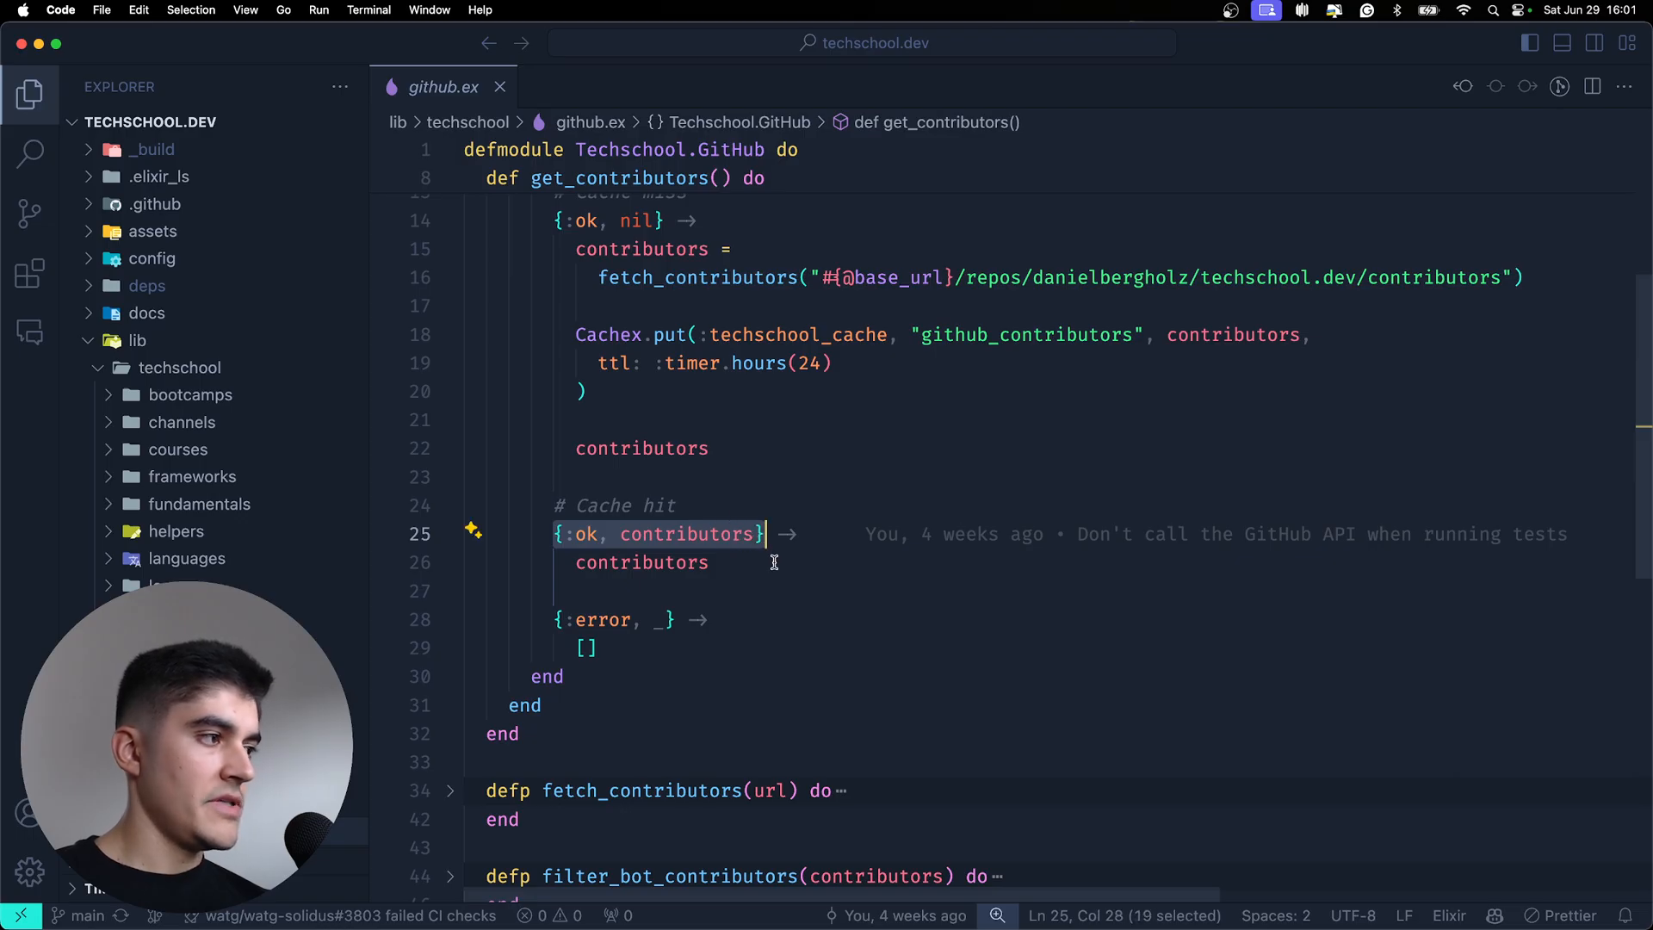
{"action": "left_click", "coordinate": [773, 562]}
{"action": "double_click", "coordinate": [679, 533]}
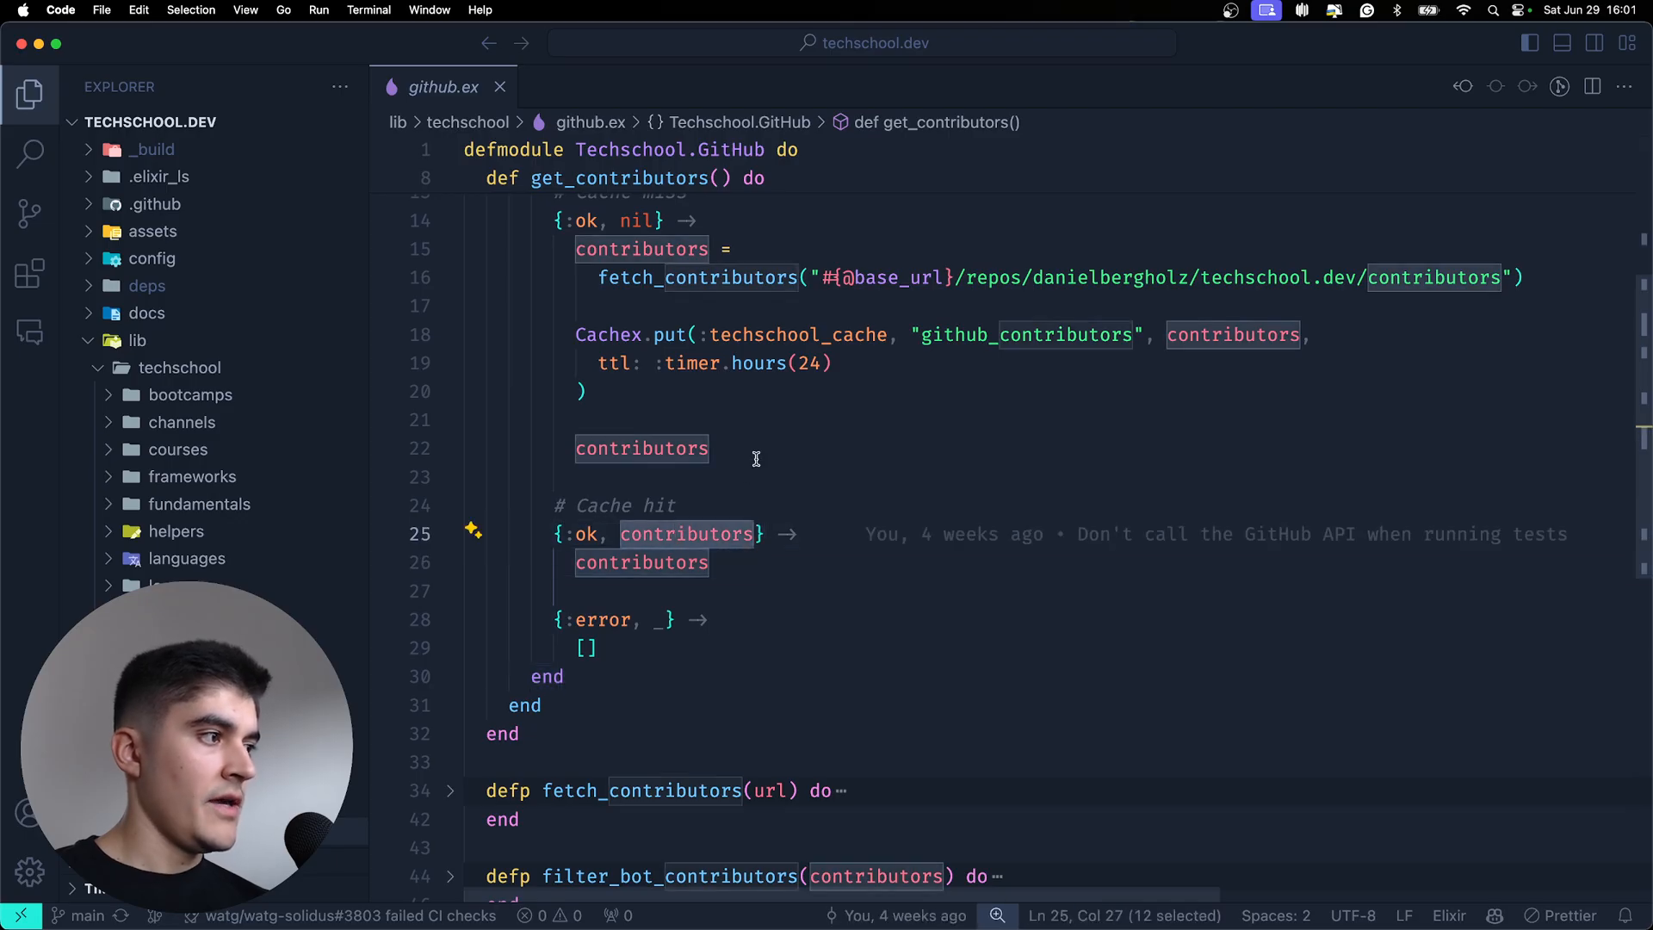
{"action": "left_click_drag", "start_coordinate": [677, 506], "coordinate": [541, 505]}
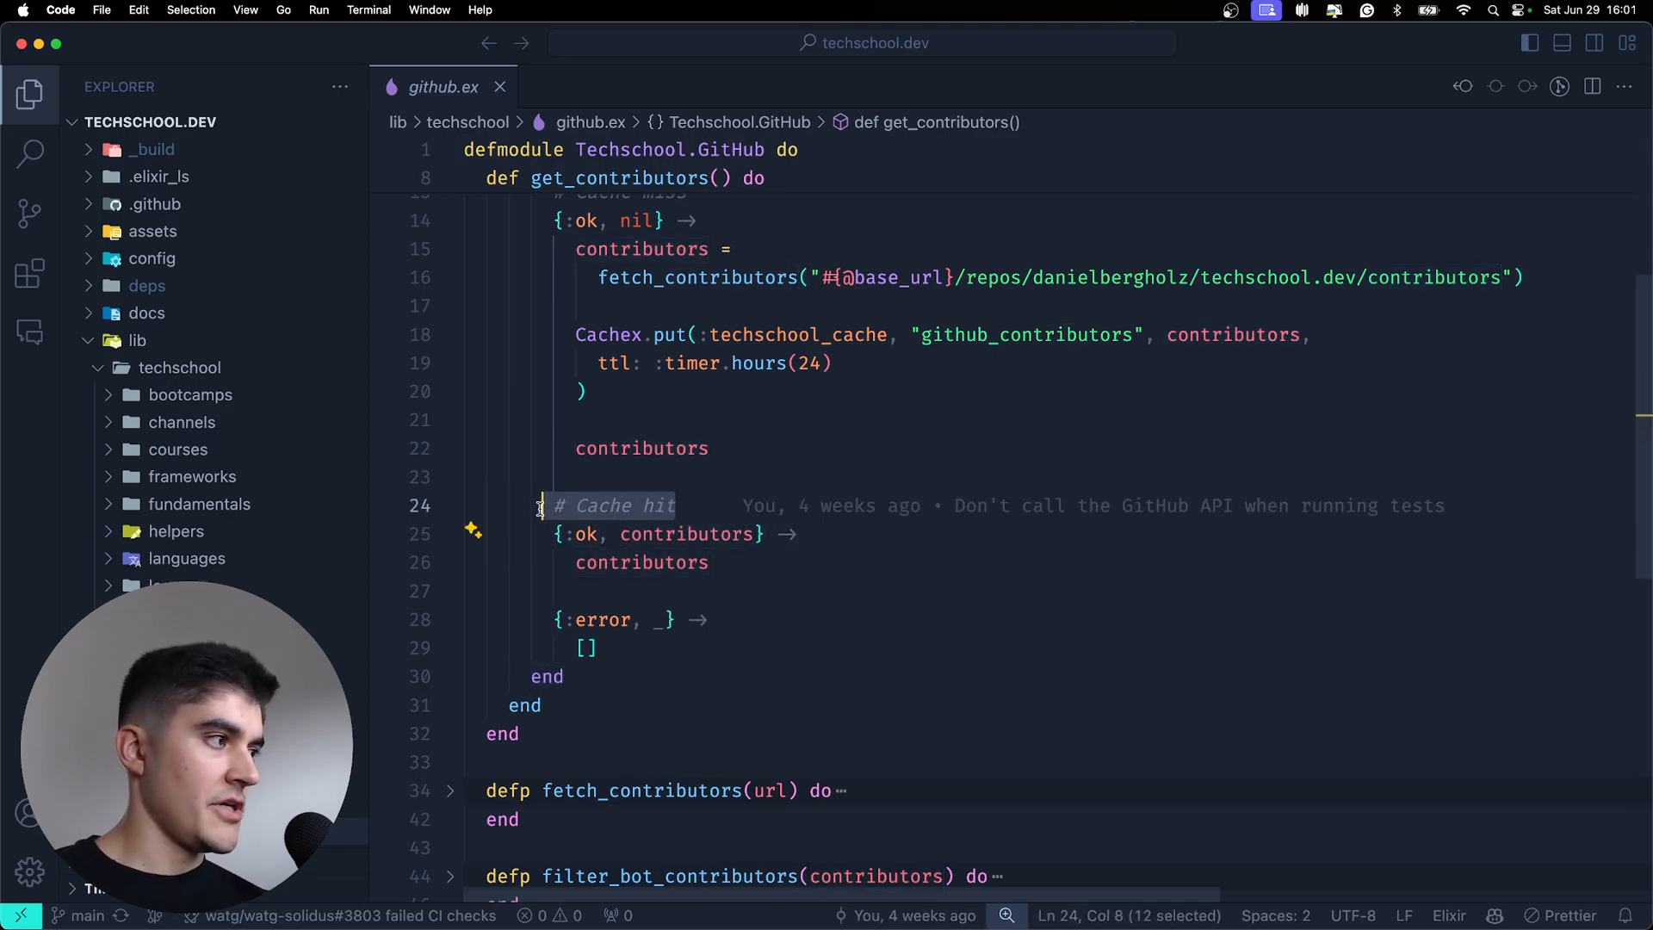
{"action": "left_click_drag", "start_coordinate": [709, 562], "coordinate": [575, 561]}
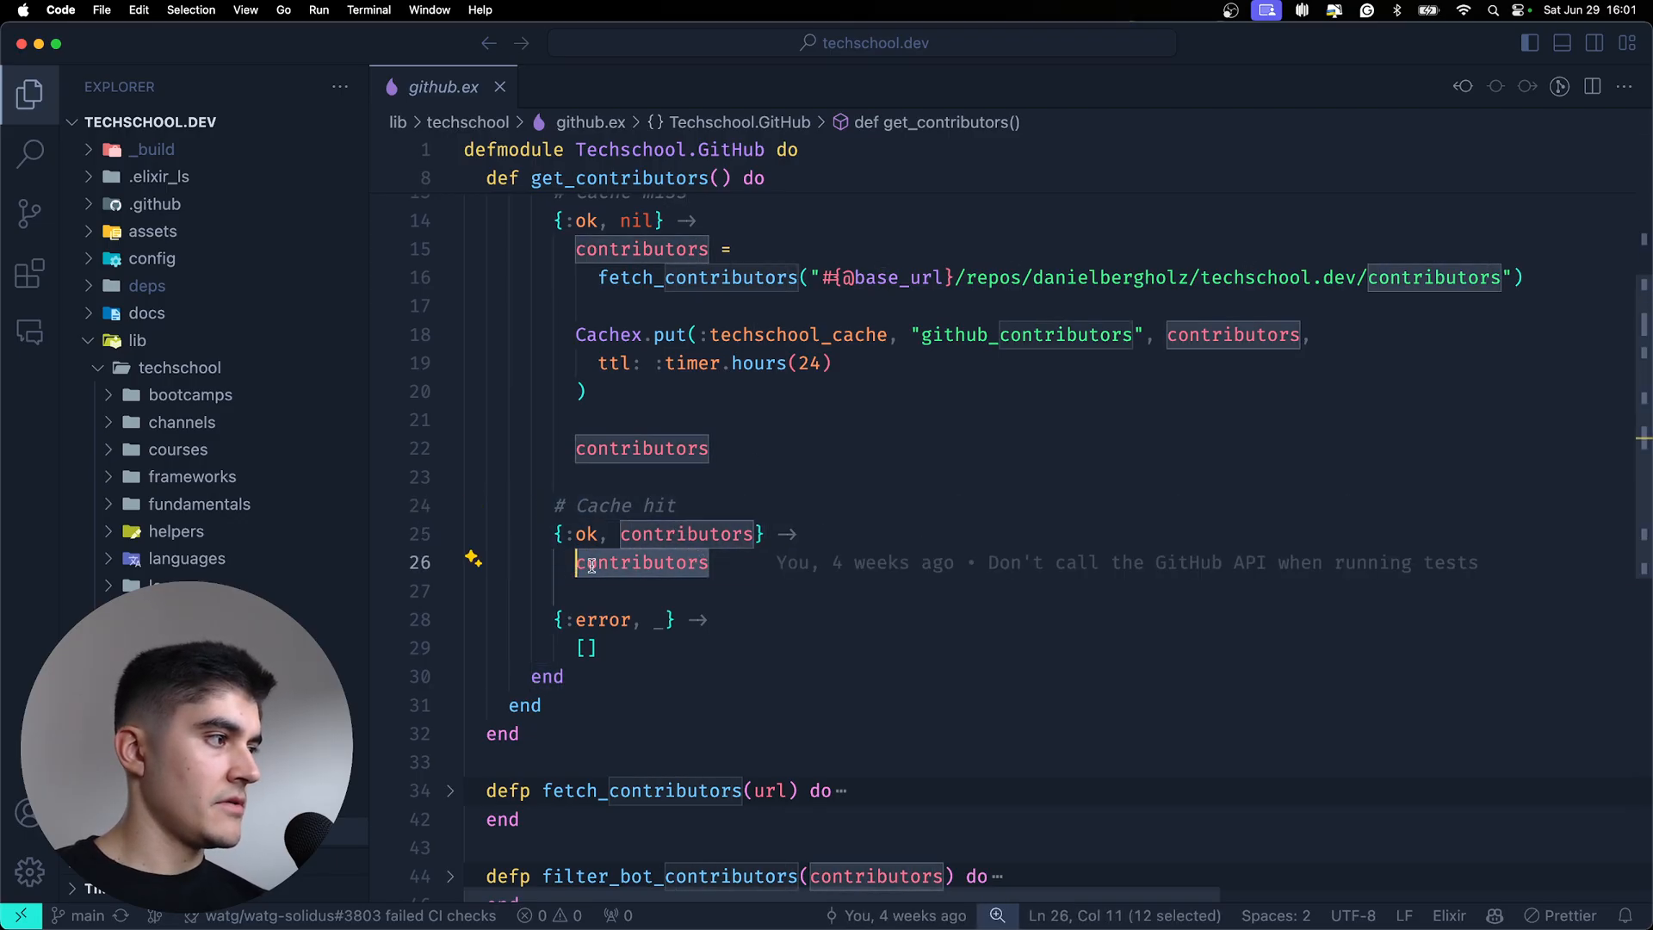
{"action": "left_click", "coordinate": [777, 478]}
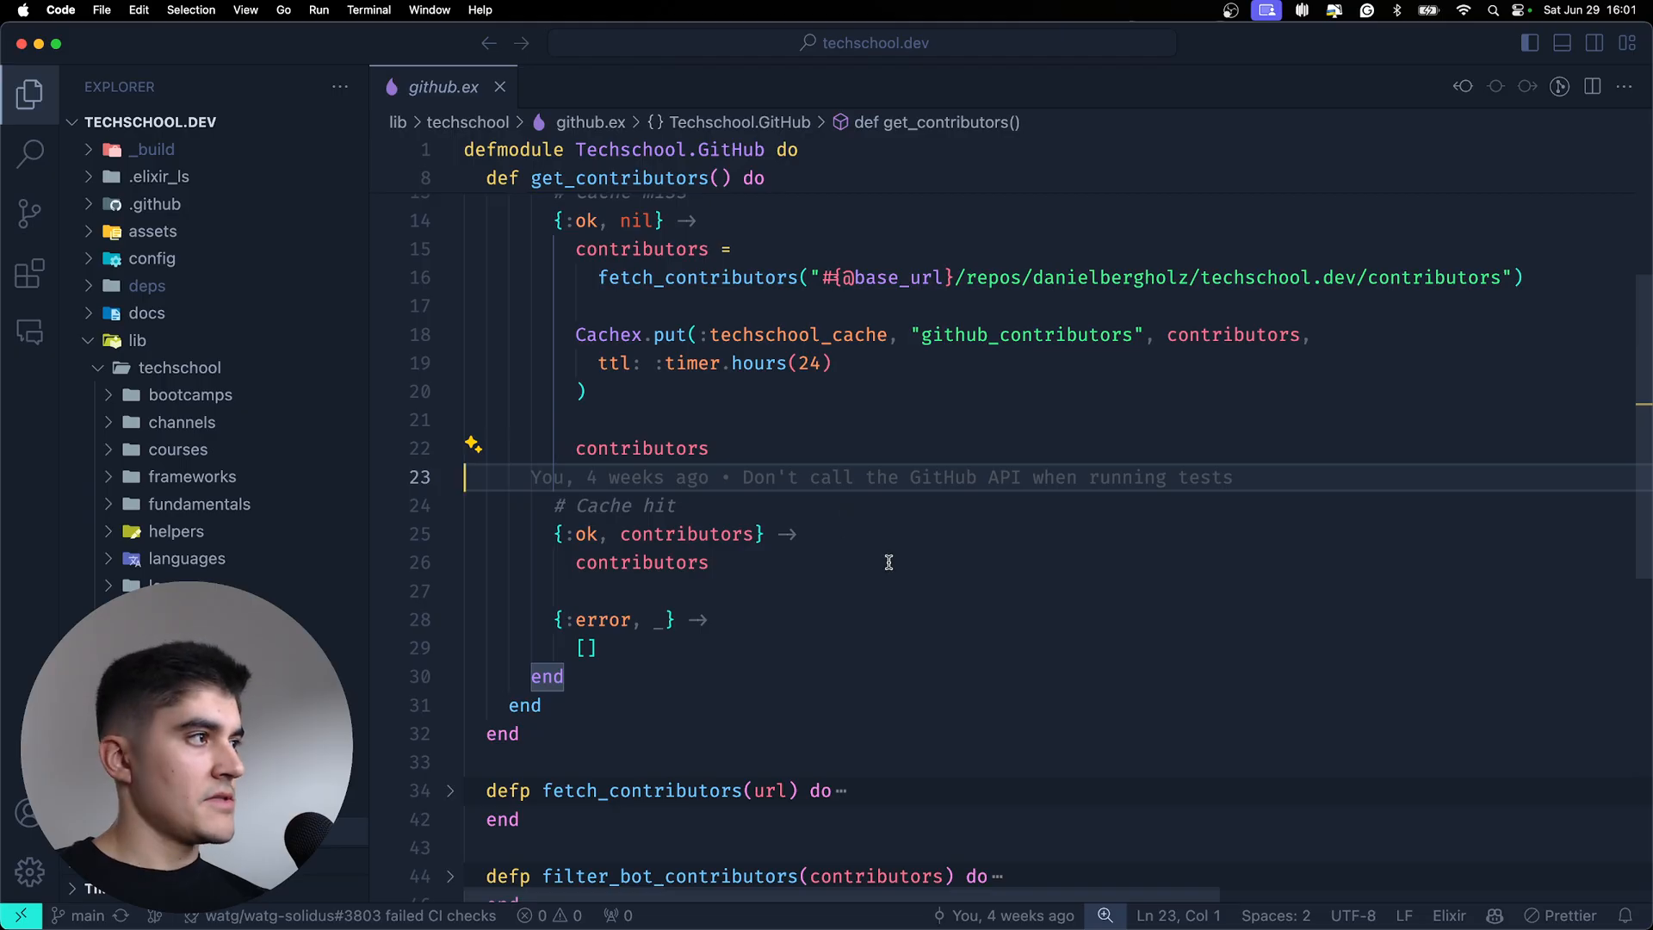
{"action": "scroll", "coordinate": [865, 536], "scroll_direction": "up", "scroll_amount": 3}
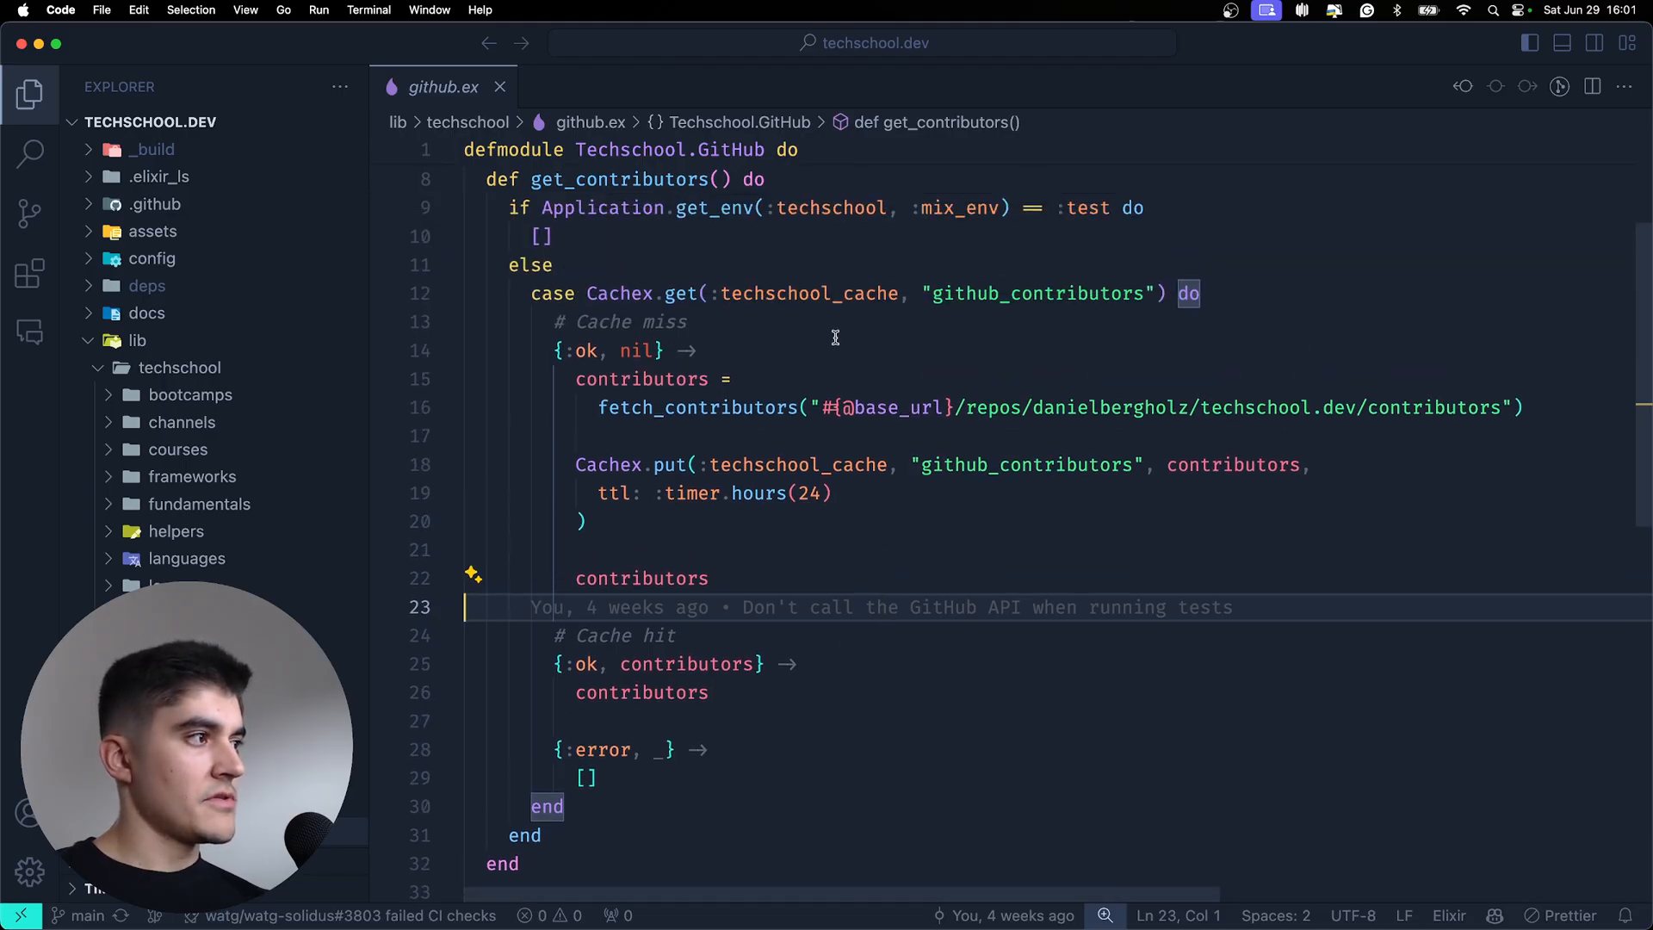
- Select {:ok, nil}, {:error, _} and the whole case block, then return to IEx
{"action": "left_click_drag", "start_coordinate": [556, 349], "coordinate": [667, 349]}
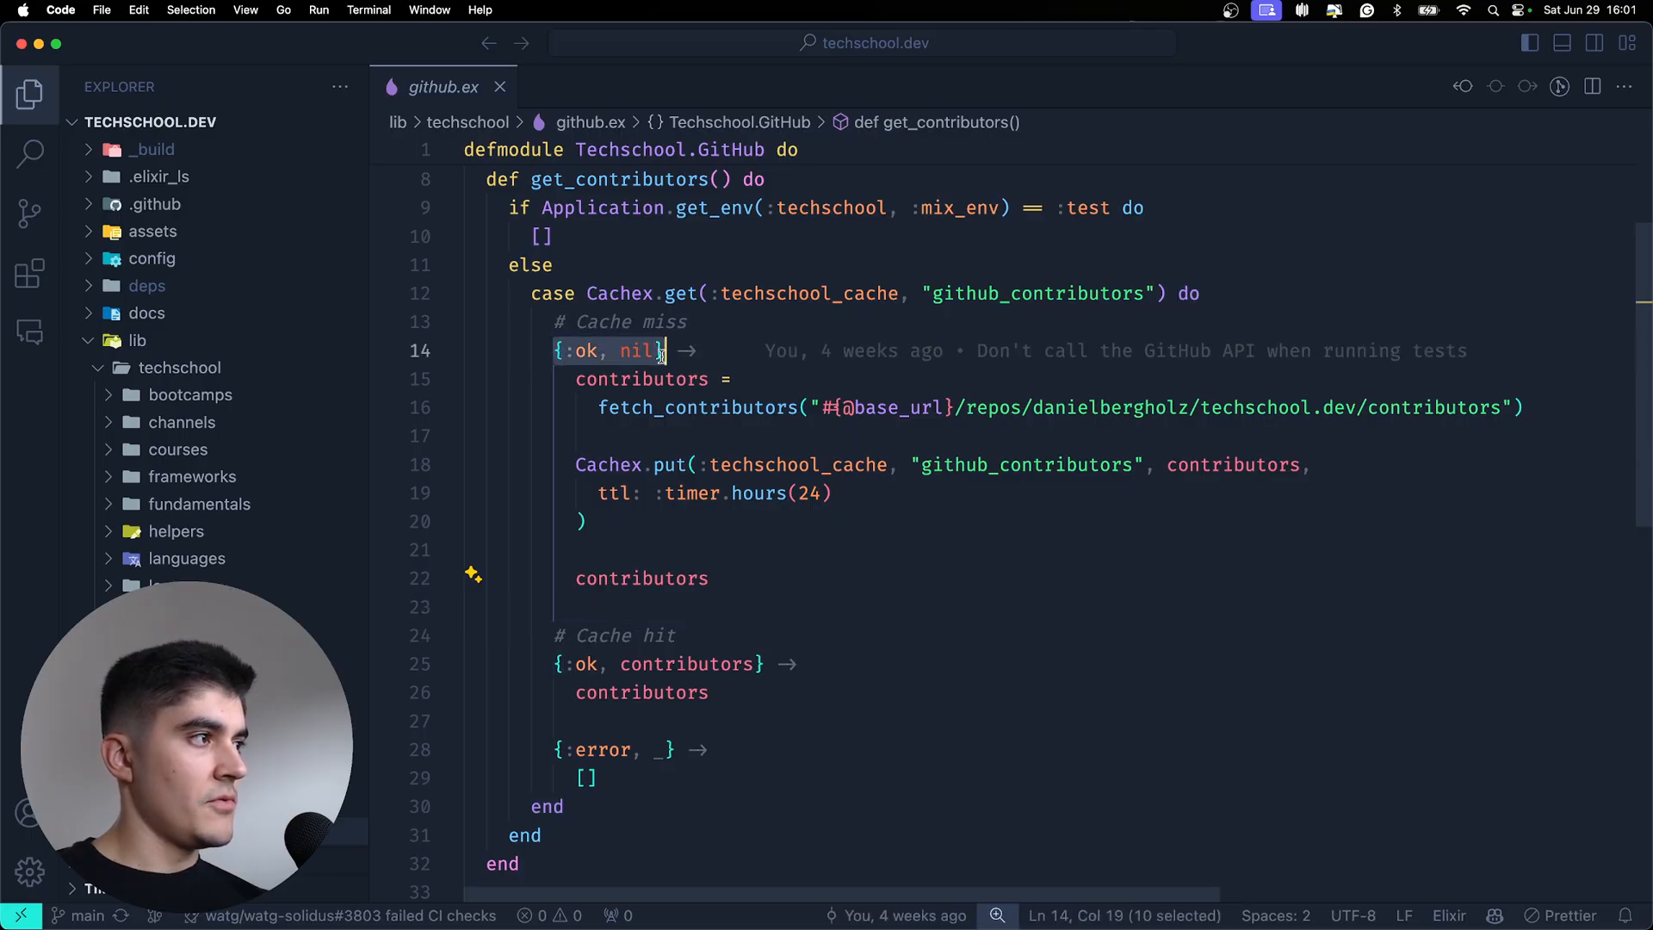
{"action": "scroll", "coordinate": [772, 336], "scroll_direction": "down", "scroll_amount": 3}
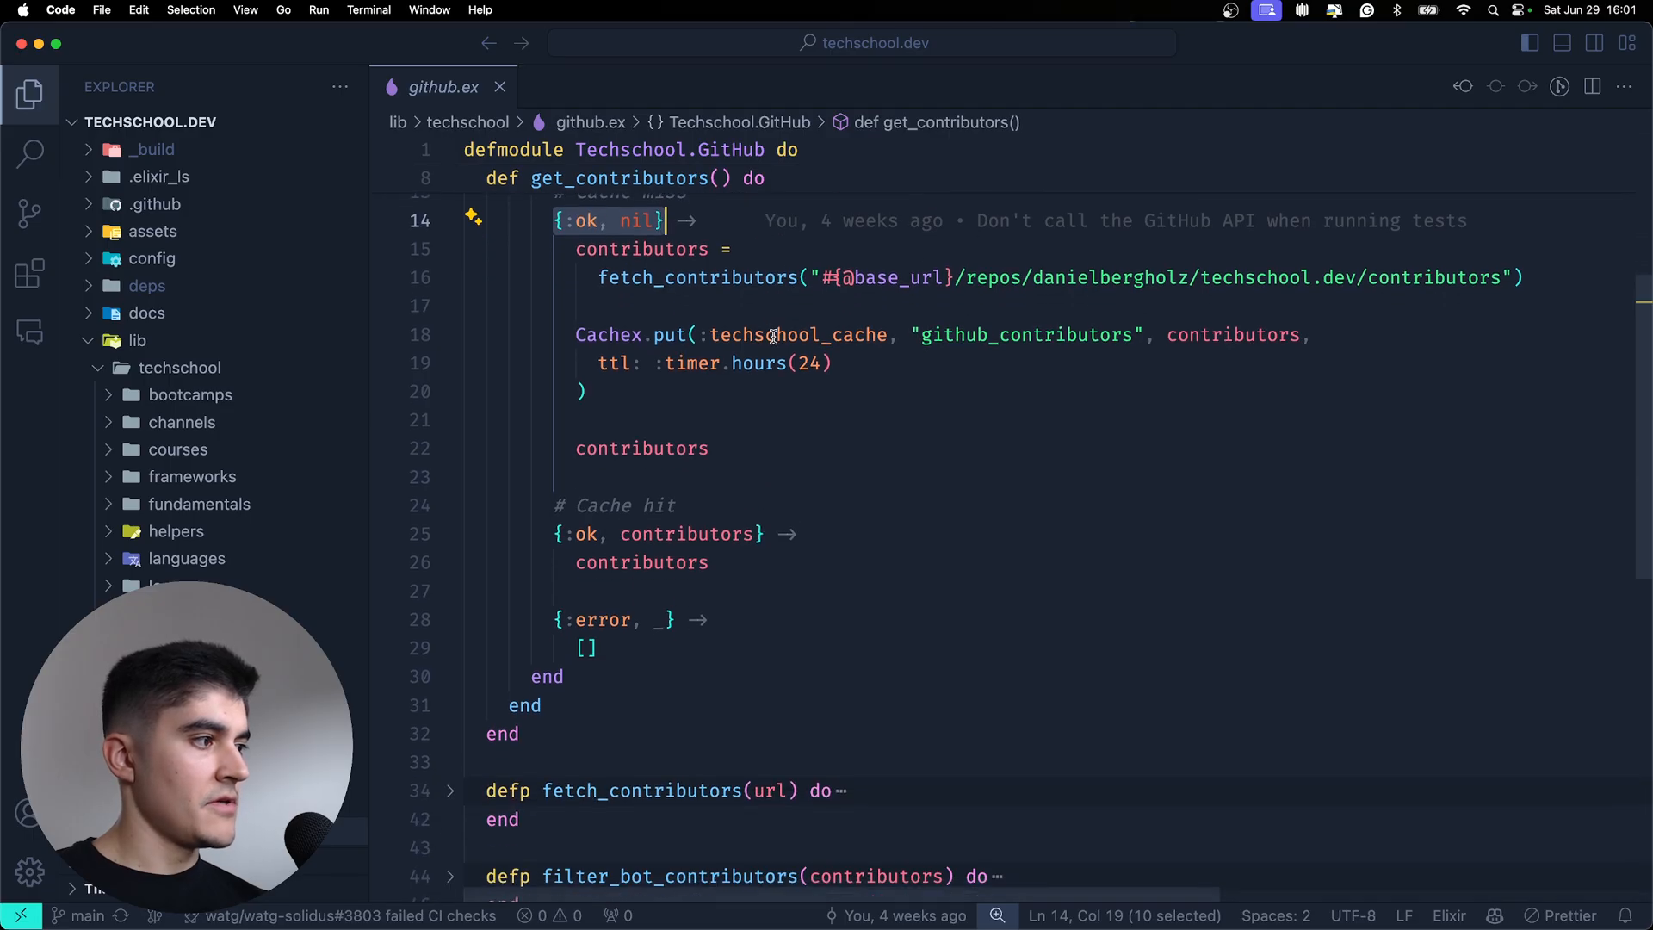
{"action": "left_click_drag", "start_coordinate": [555, 622], "coordinate": [676, 622]}
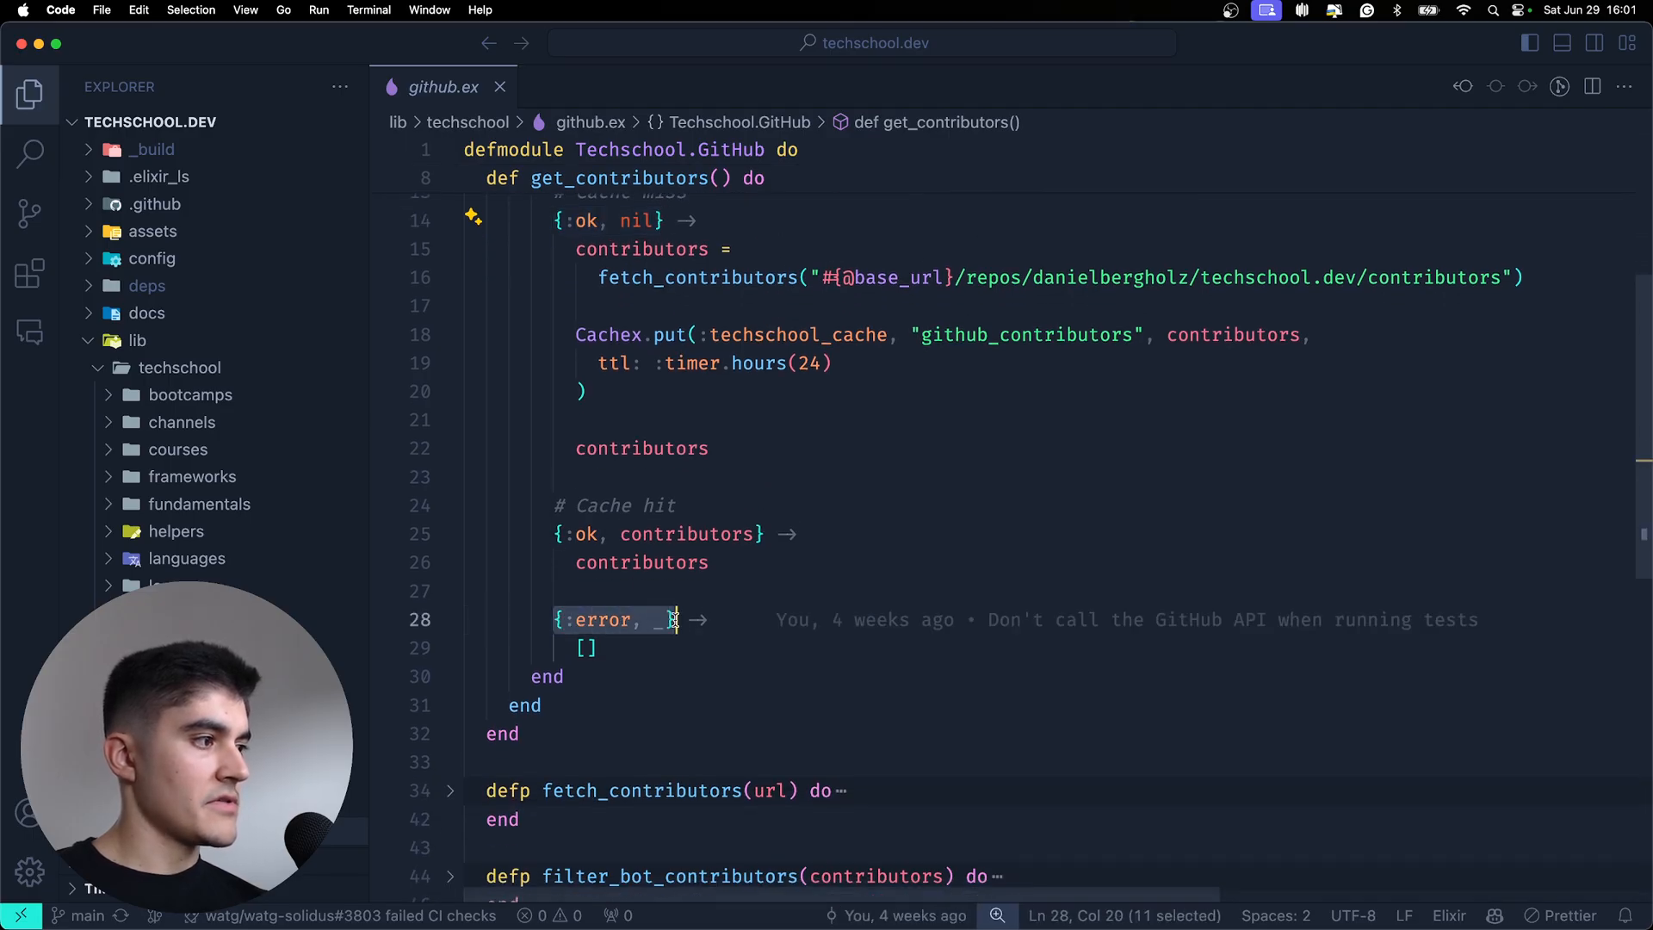
{"action": "left_click", "coordinate": [721, 648]}
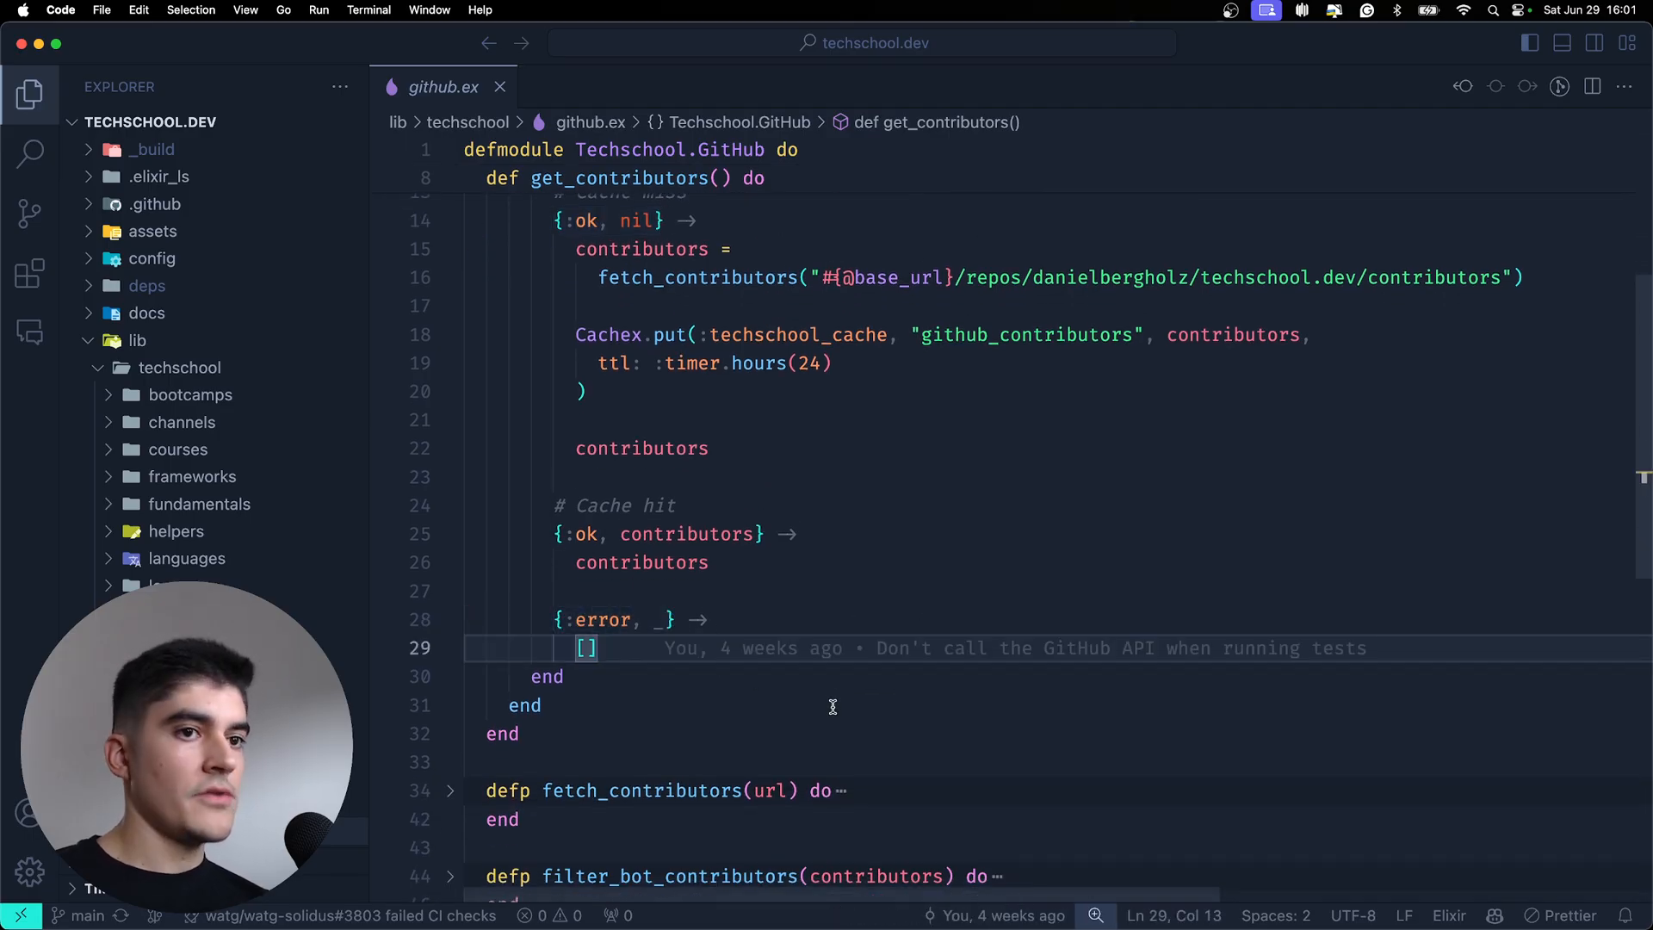
{"action": "scroll", "coordinate": [892, 587], "scroll_direction": "up", "scroll_amount": 3}
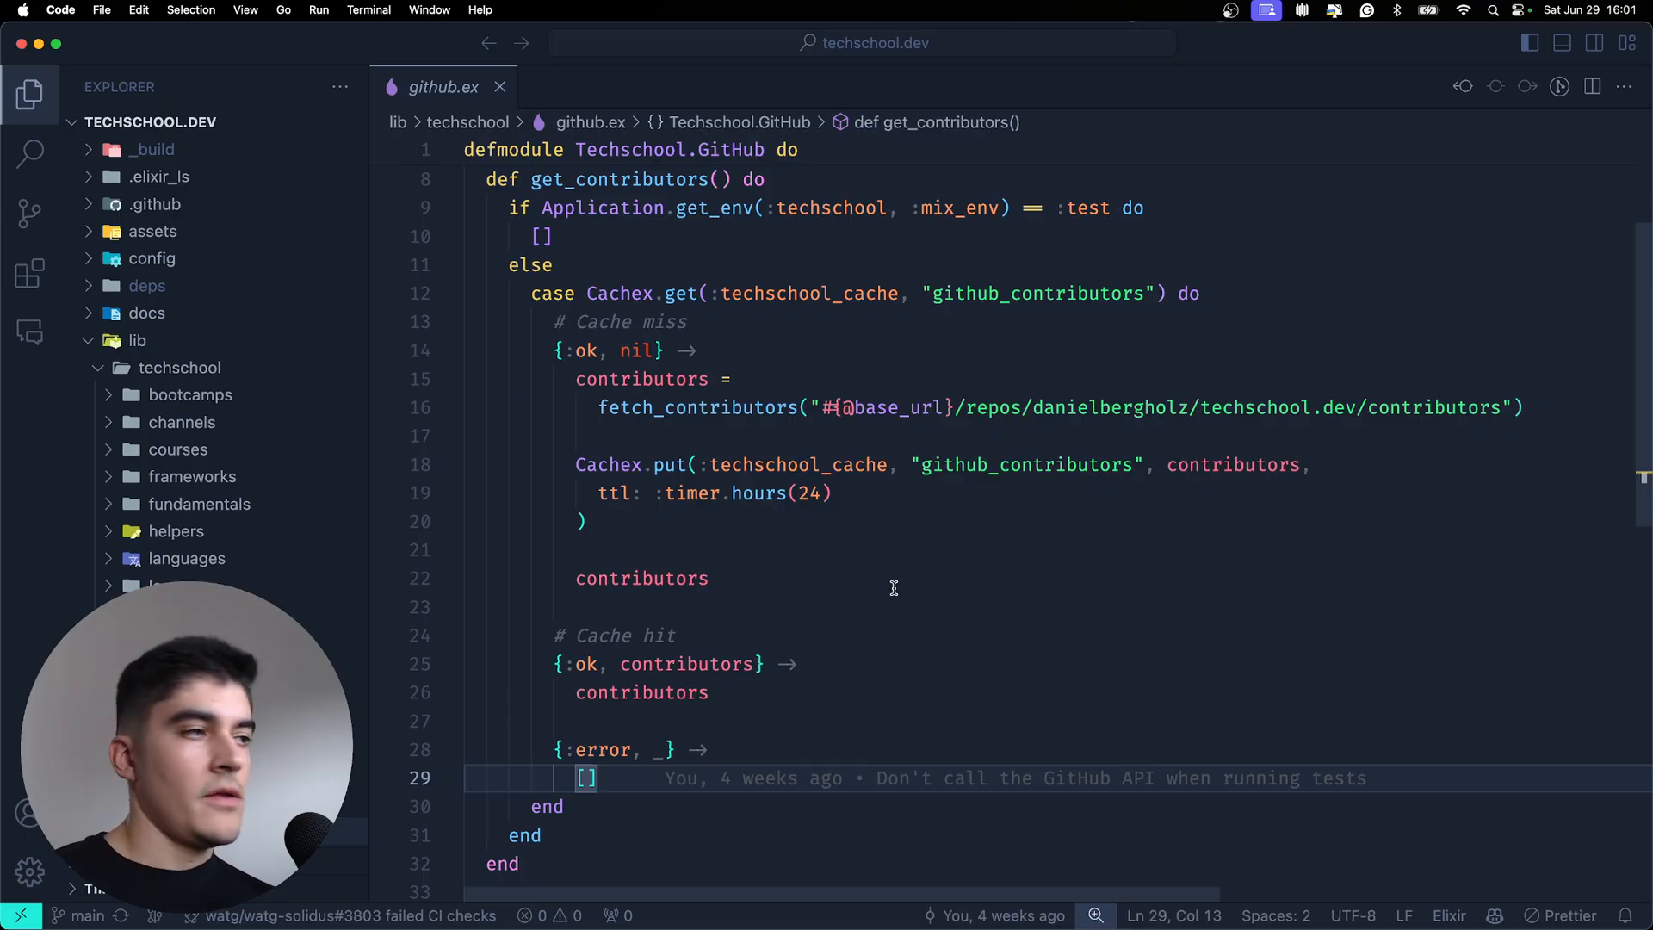
{"action": "mouse_move", "coordinate": [530, 293]}
{"action": "left_mouse_down"}
{"action": "mouse_move", "coordinate": [717, 594]}
{"action": "mouse_move", "coordinate": [646, 806]}
{"action": "left_mouse_up"}
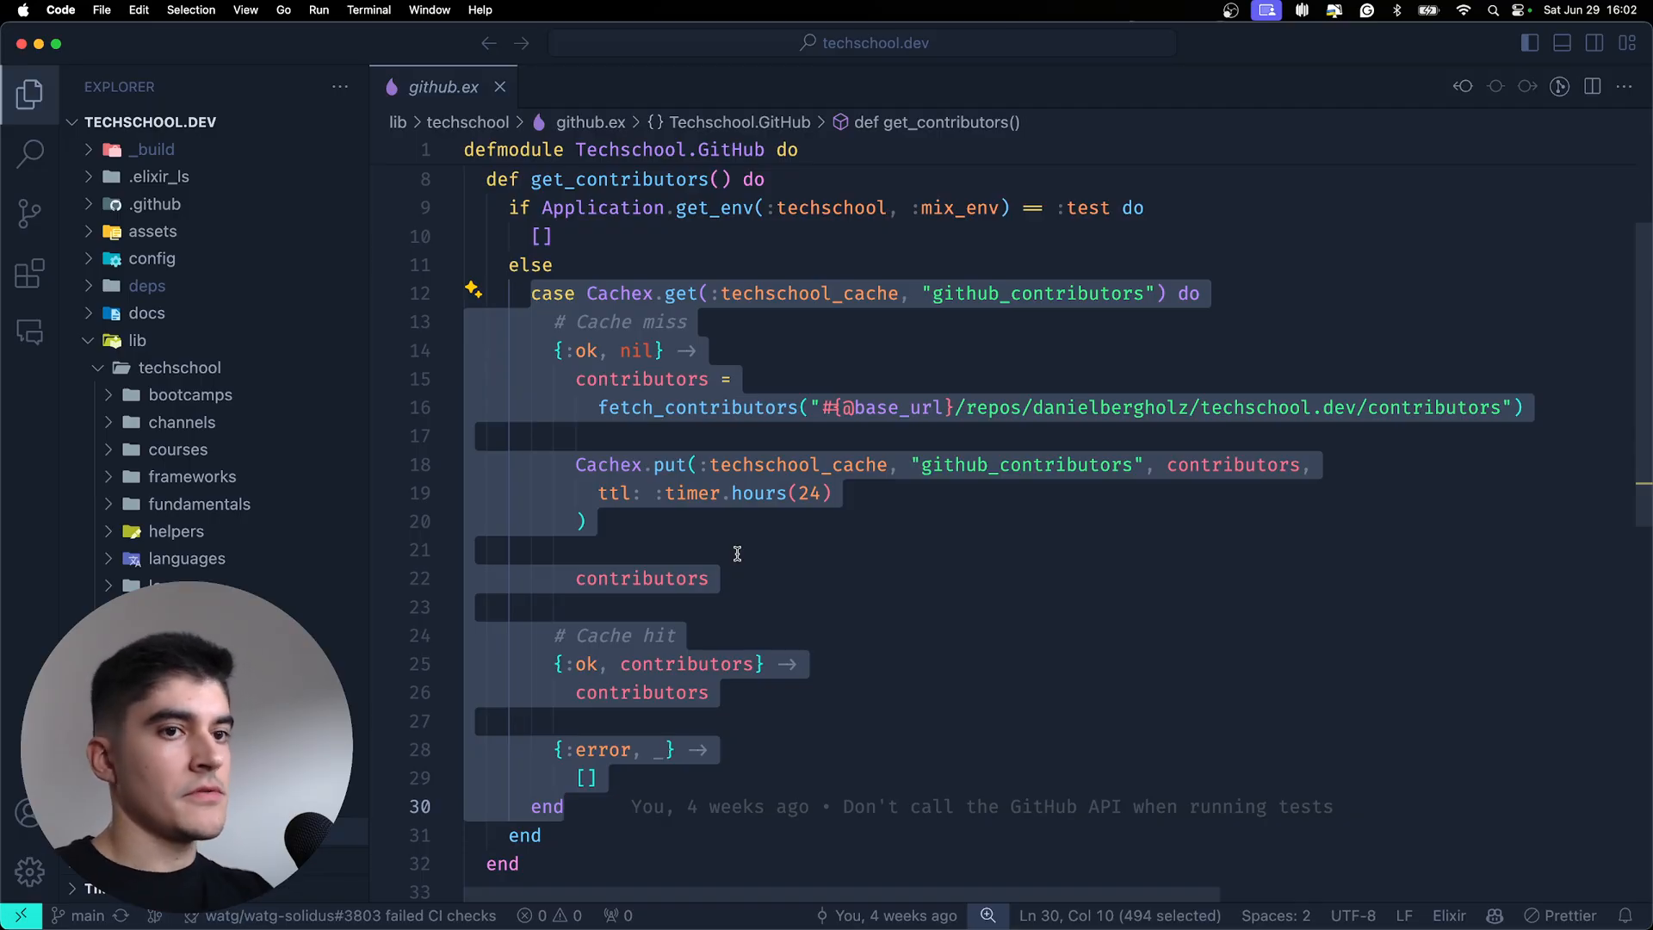
{"action": "key", "text": "super+Tab"}
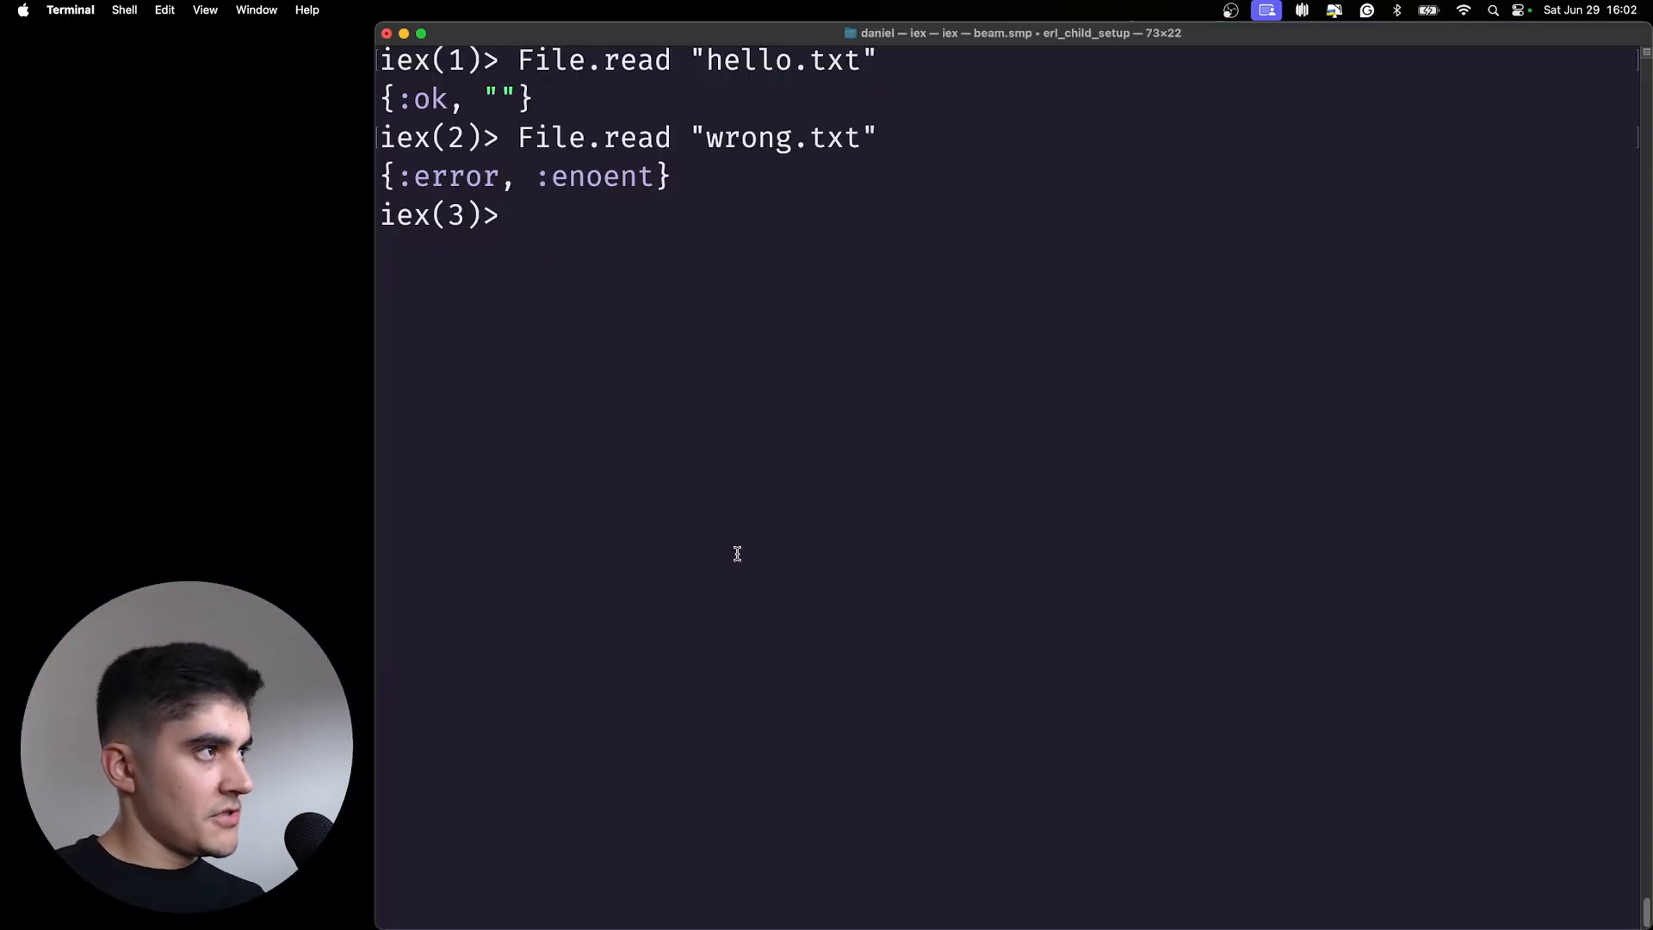
- Rerun File.read "wrong.txt" to get {:error, :enoent} again and highlight :error
{"action": "key", "text": "Up"}
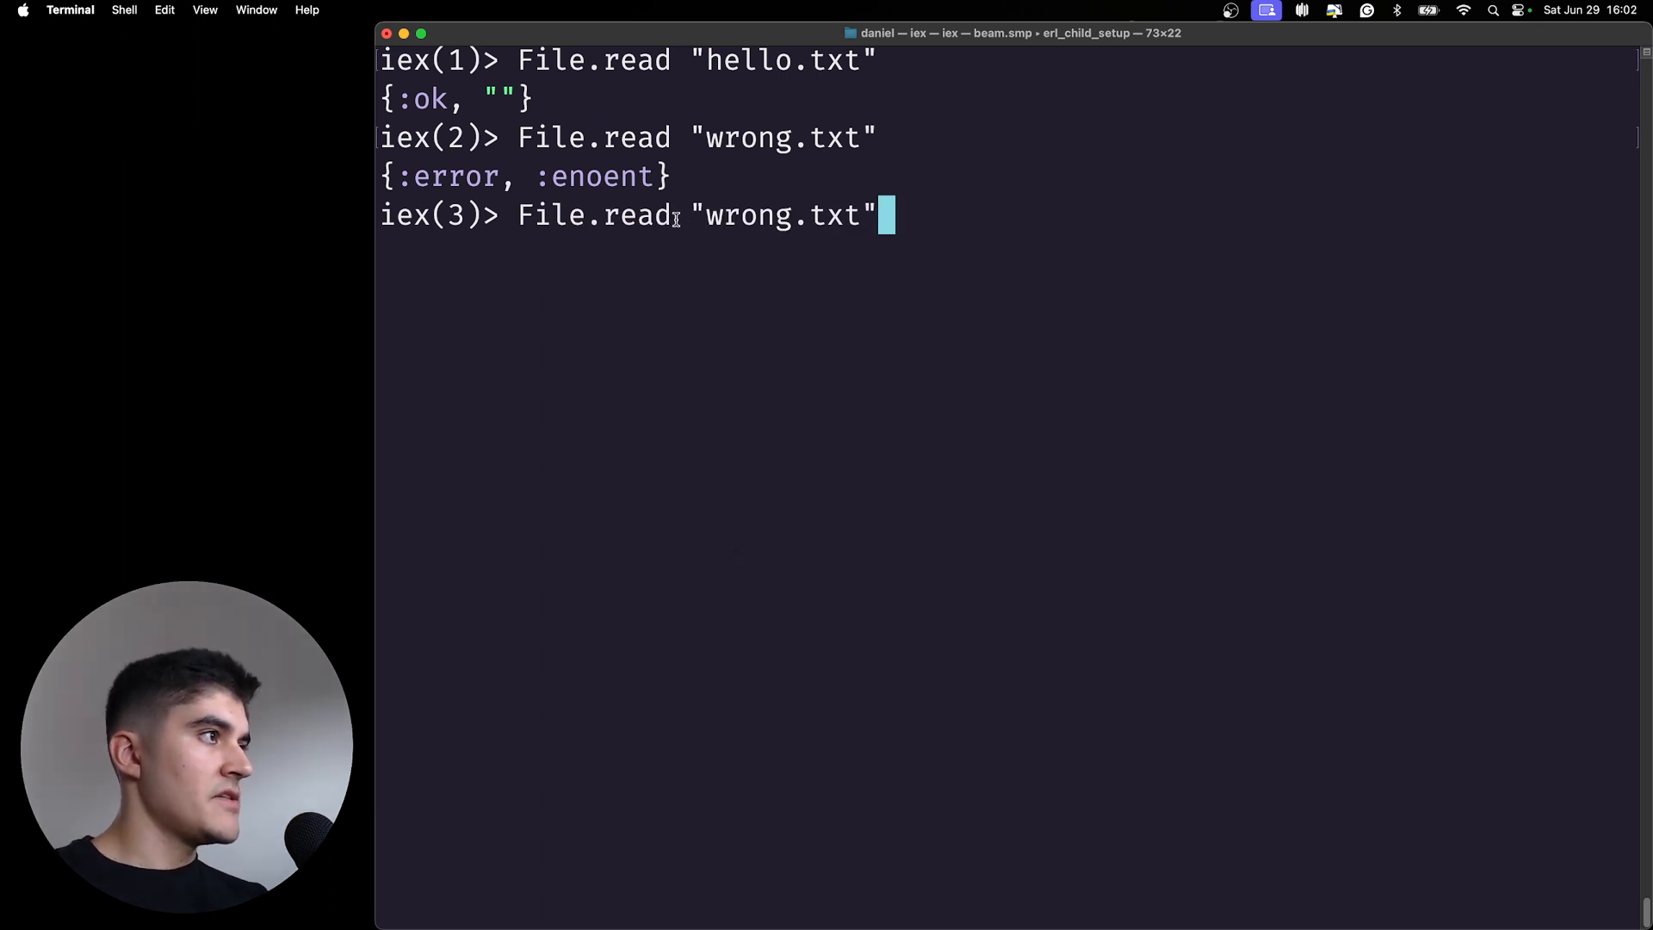
{"action": "key", "text": "Return"}
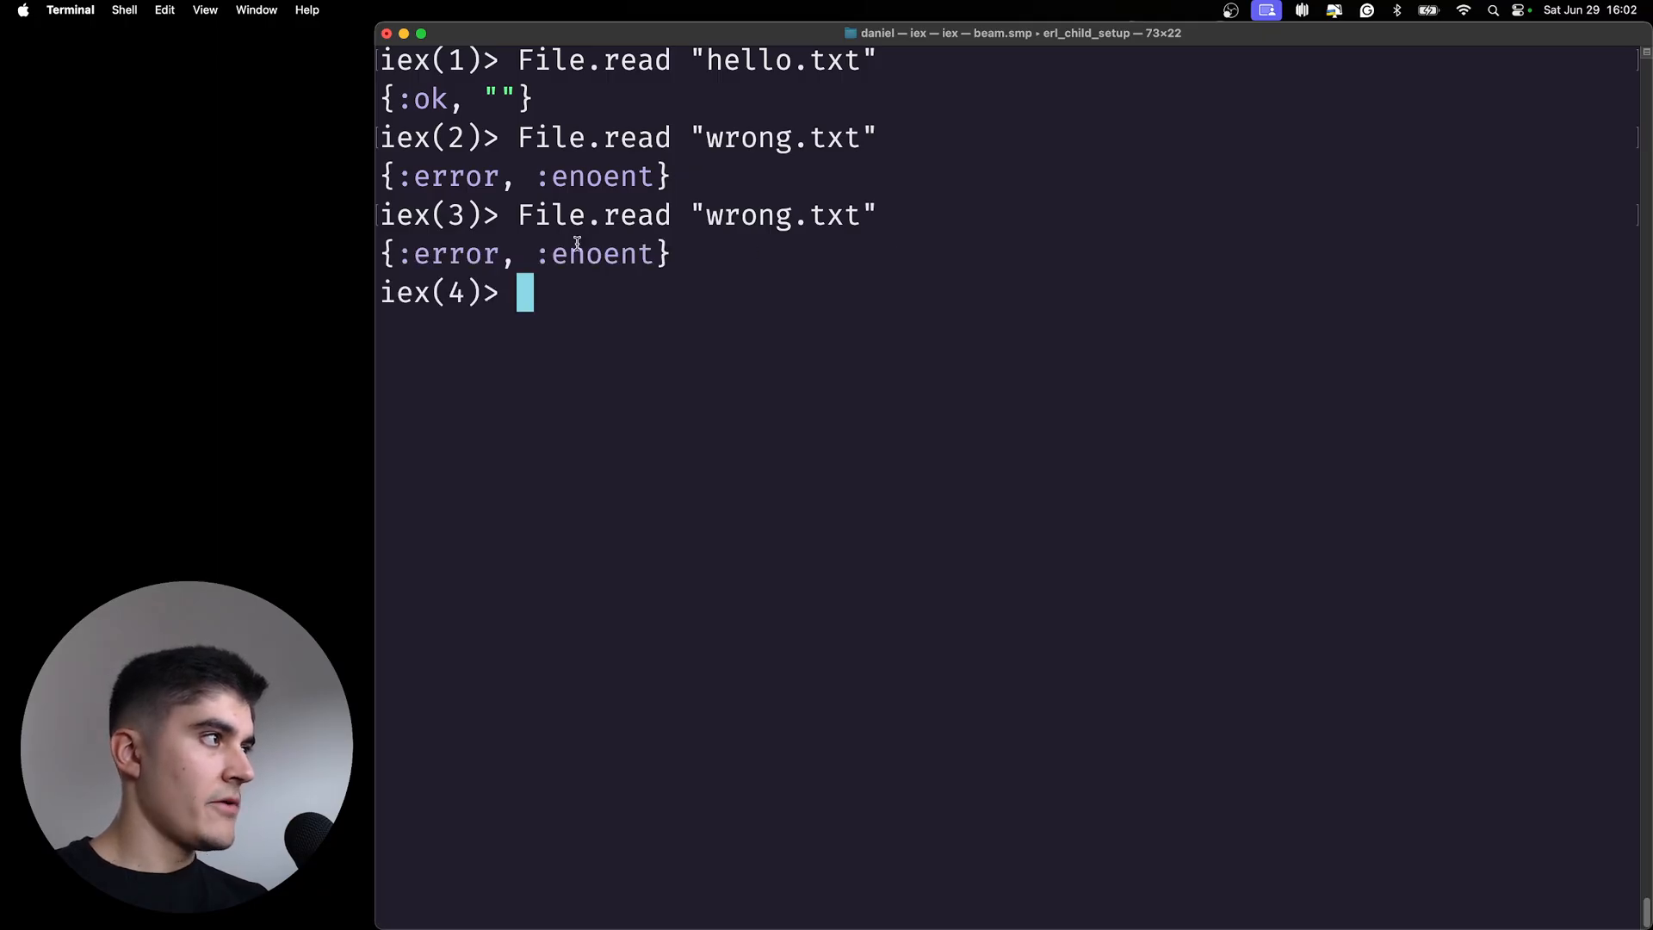
{"action": "left_click_drag", "start_coordinate": [505, 252], "coordinate": [396, 254]}
{"action": "left_click", "coordinate": [662, 307]}
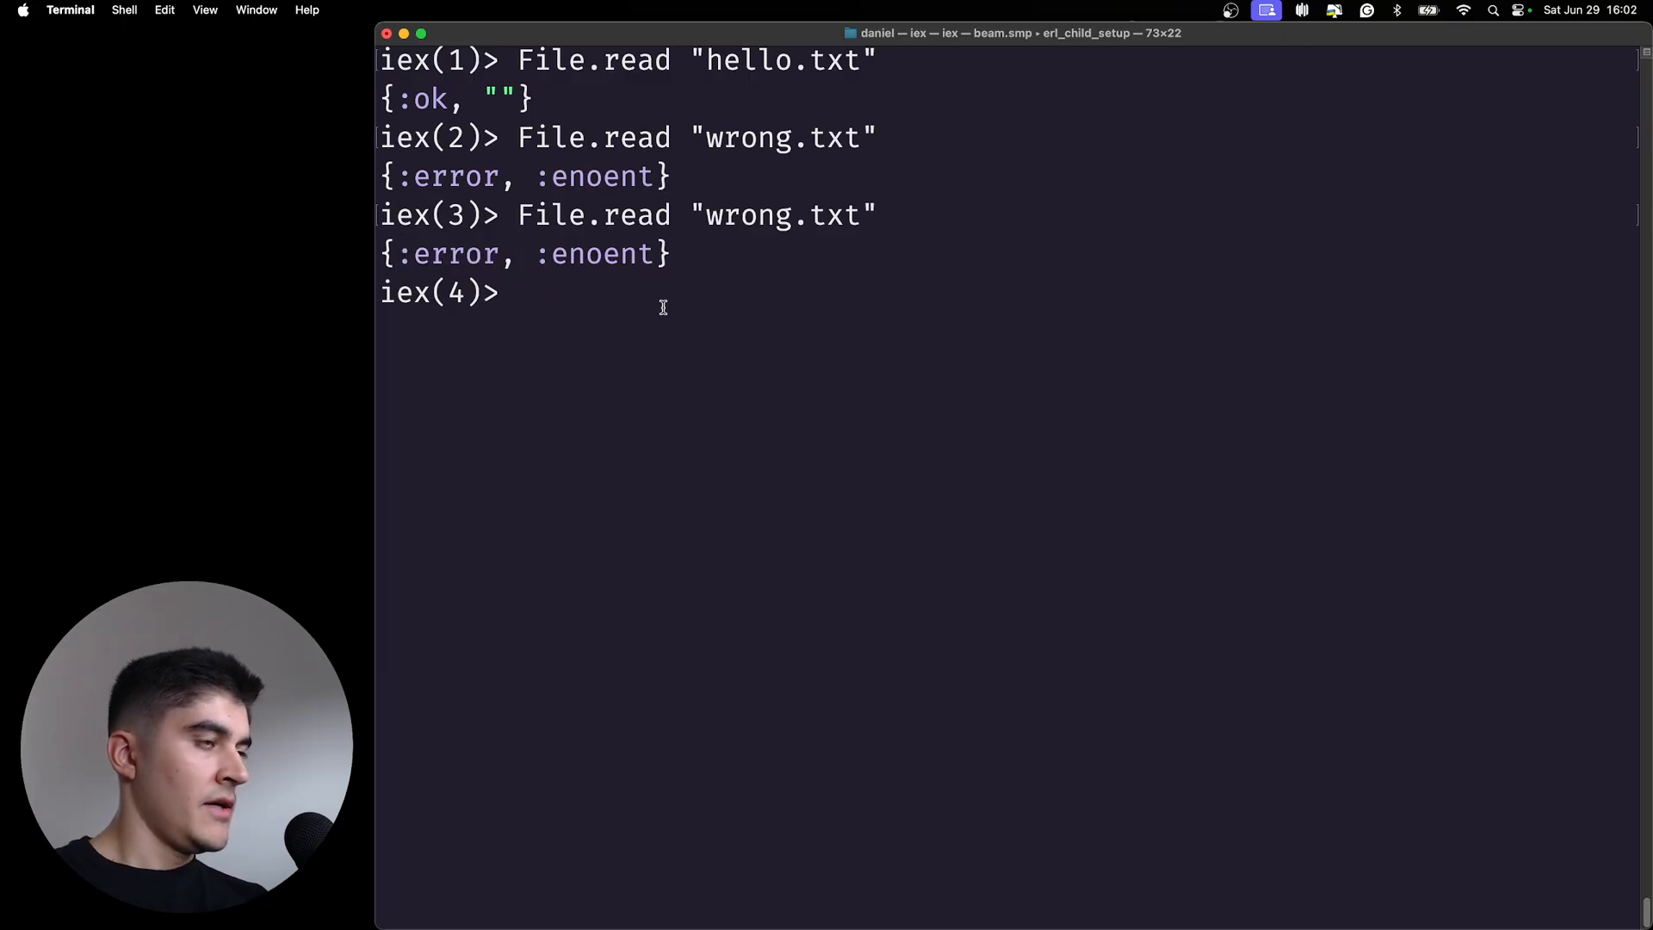
- Run File.read! "wrong.txt" so it raises File.Error: no such file or directory
{"action": "key", "text": "Up"}
{"action": "key", "text": "Left"}
{"action": "key", "text": "Left"}
{"action": "key", "text": "Left"}
{"action": "key", "text": "Left"}
{"action": "key", "text": "Left"}
{"action": "key", "text": "Left"}
{"action": "key", "text": "Left"}
{"action": "key", "text": "Left"}
{"action": "key", "text": "Left"}
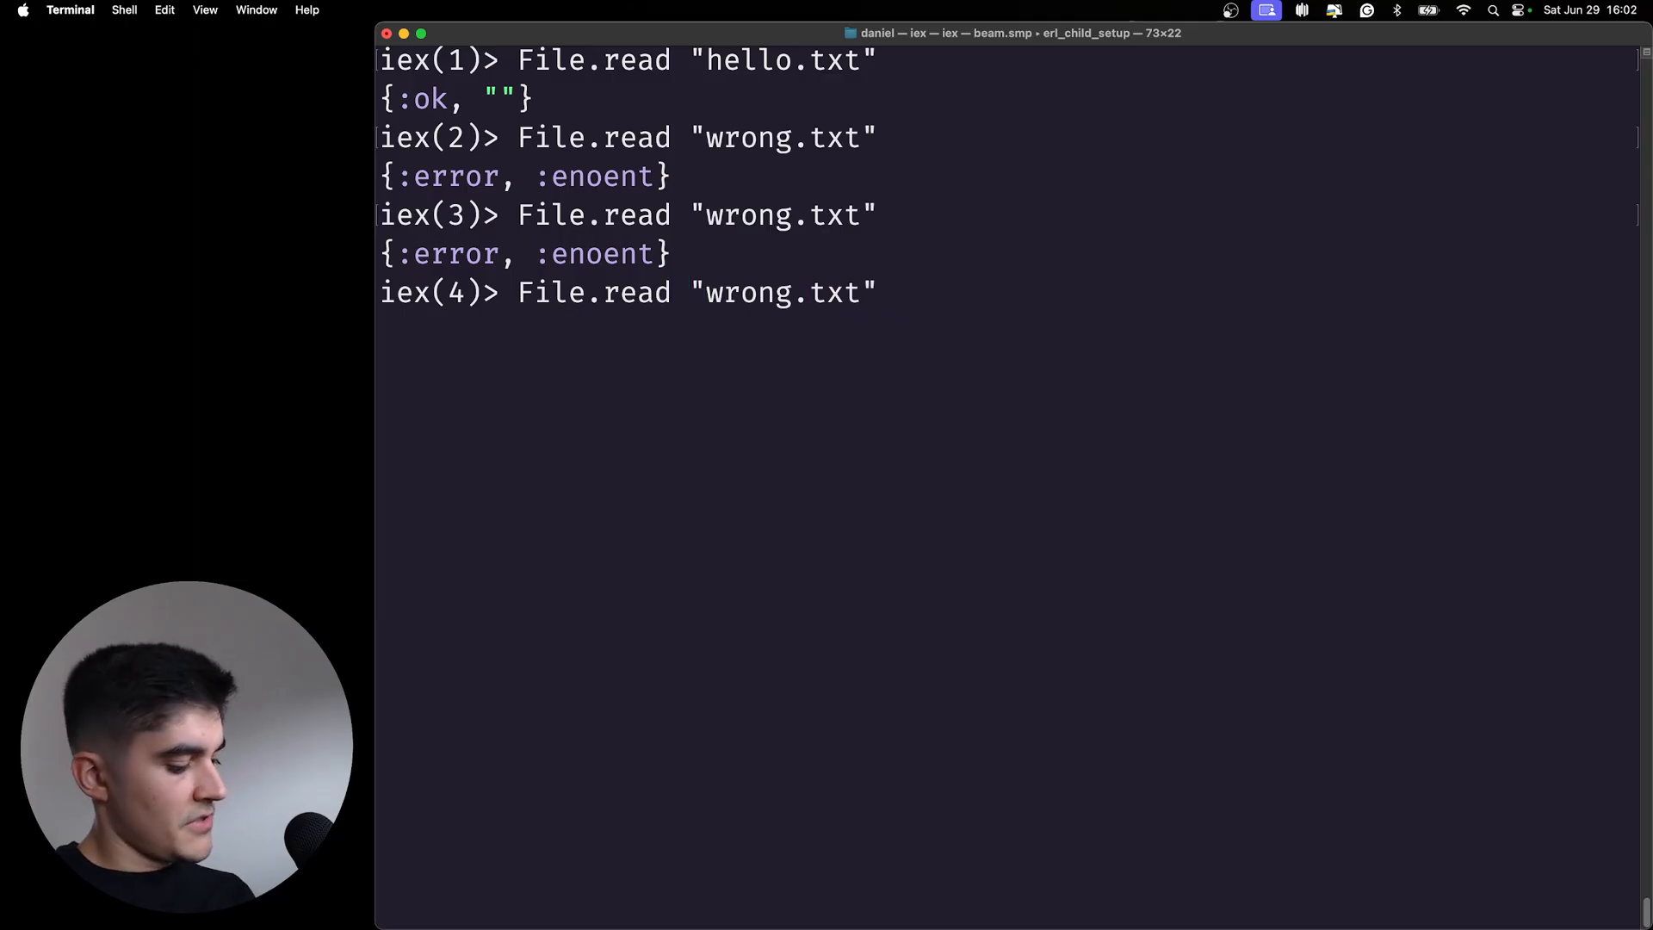
{"action": "type", "text": "!"}
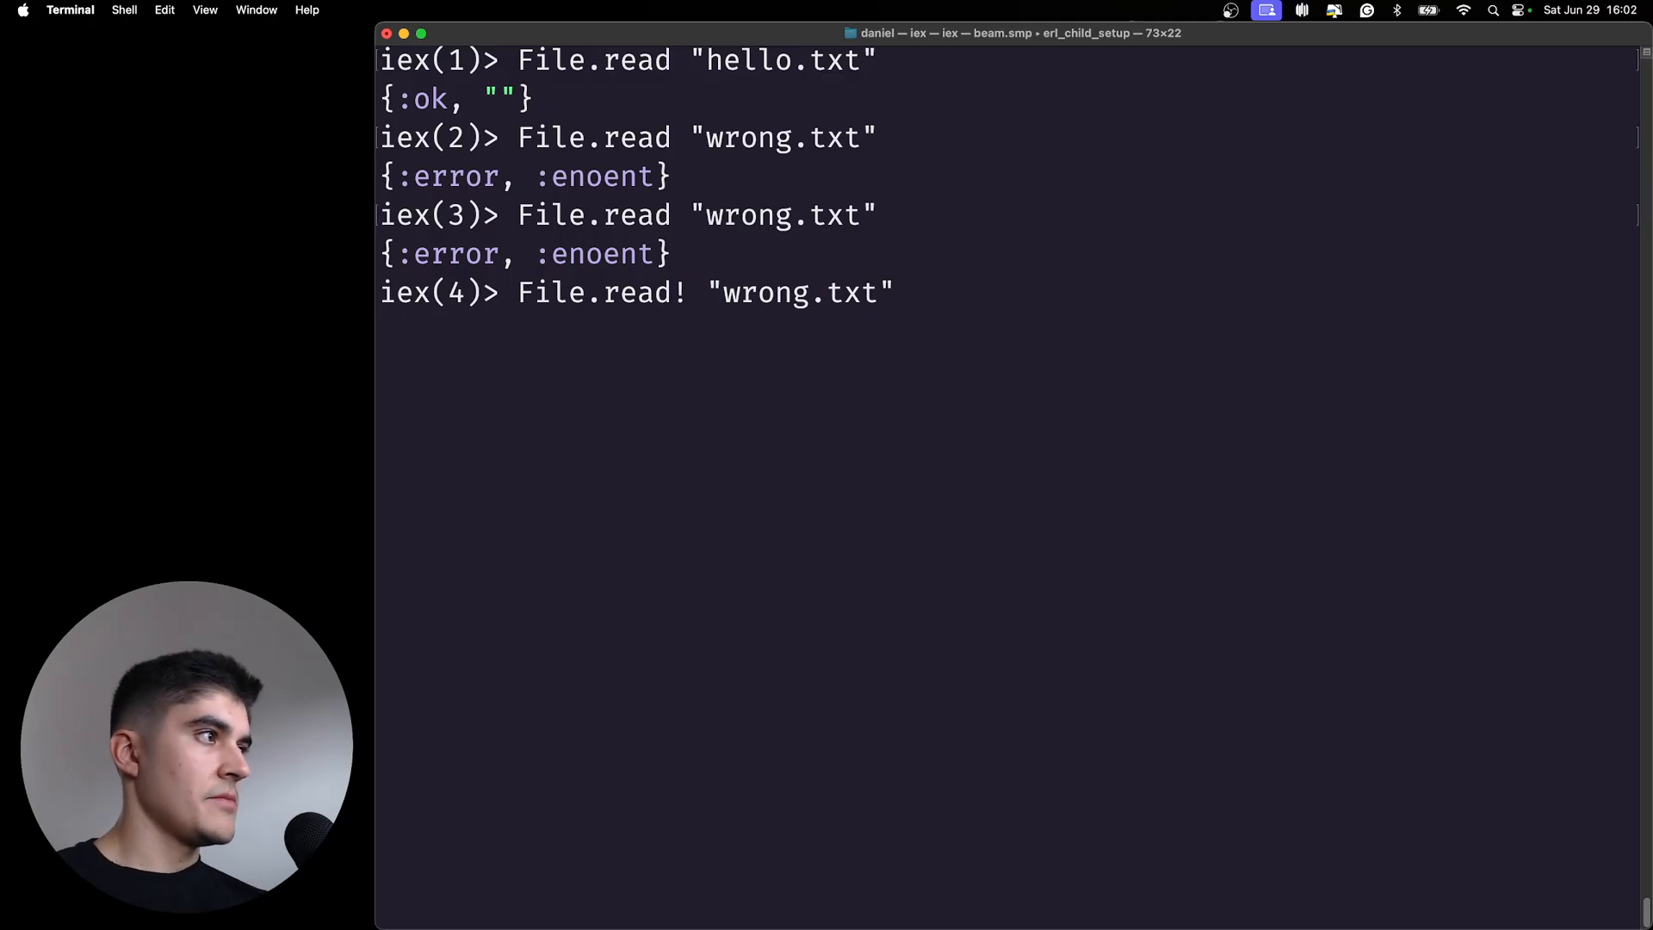
{"action": "key", "text": "Return"}
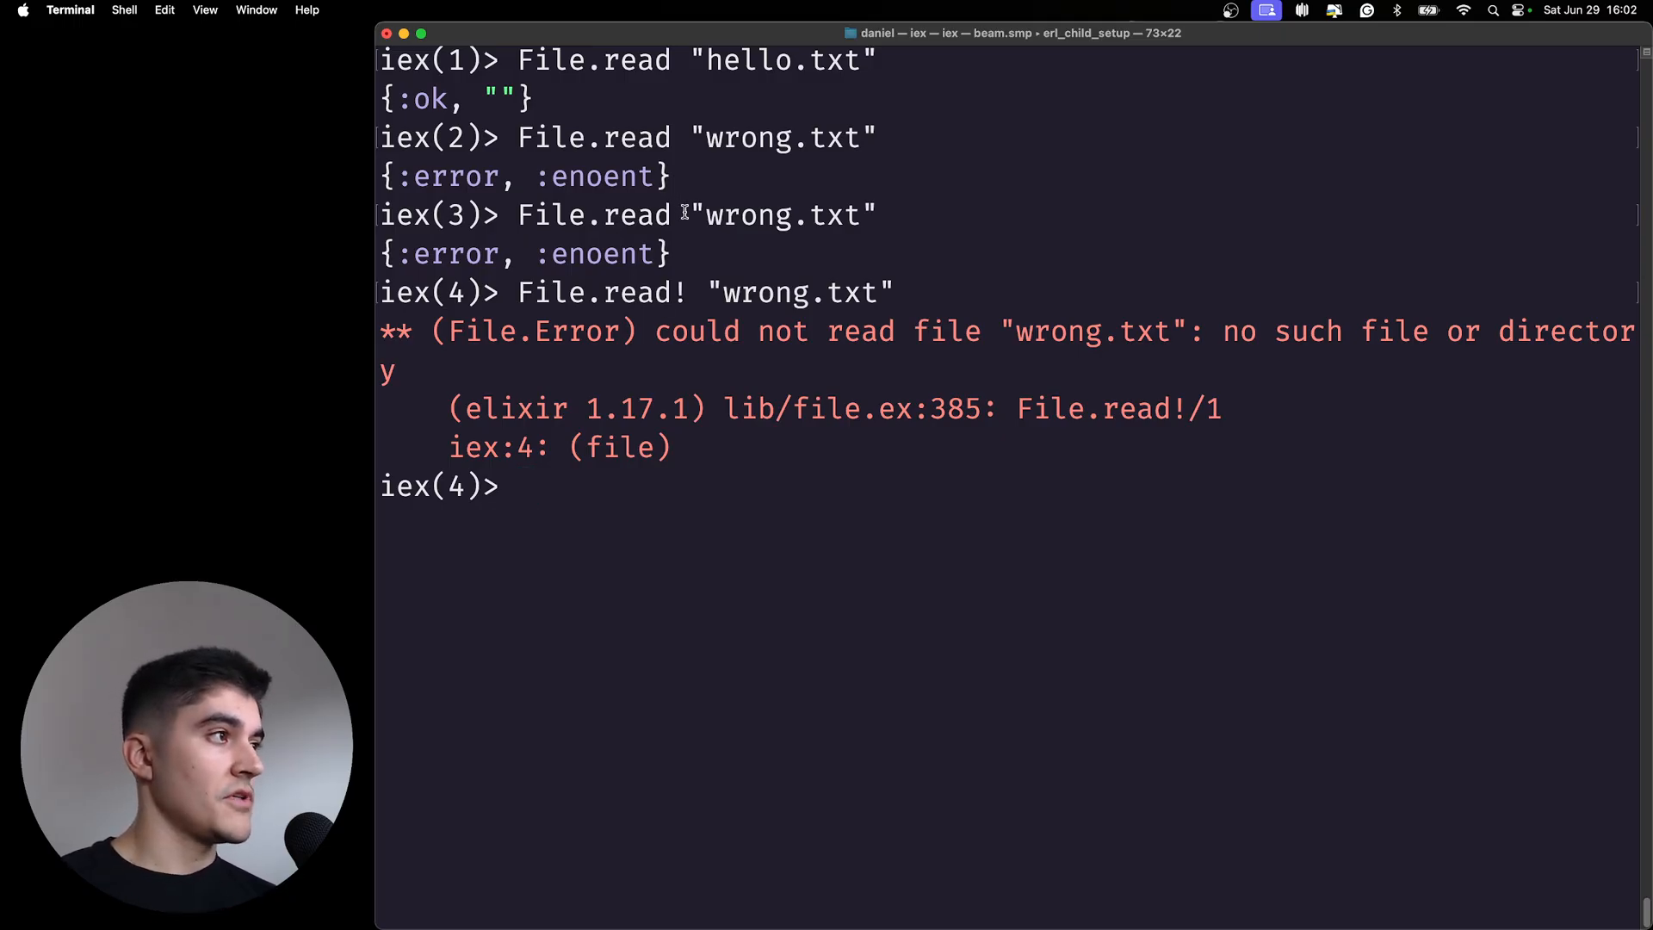
{"action": "left_click_drag", "start_coordinate": [687, 214], "coordinate": [385, 262]}
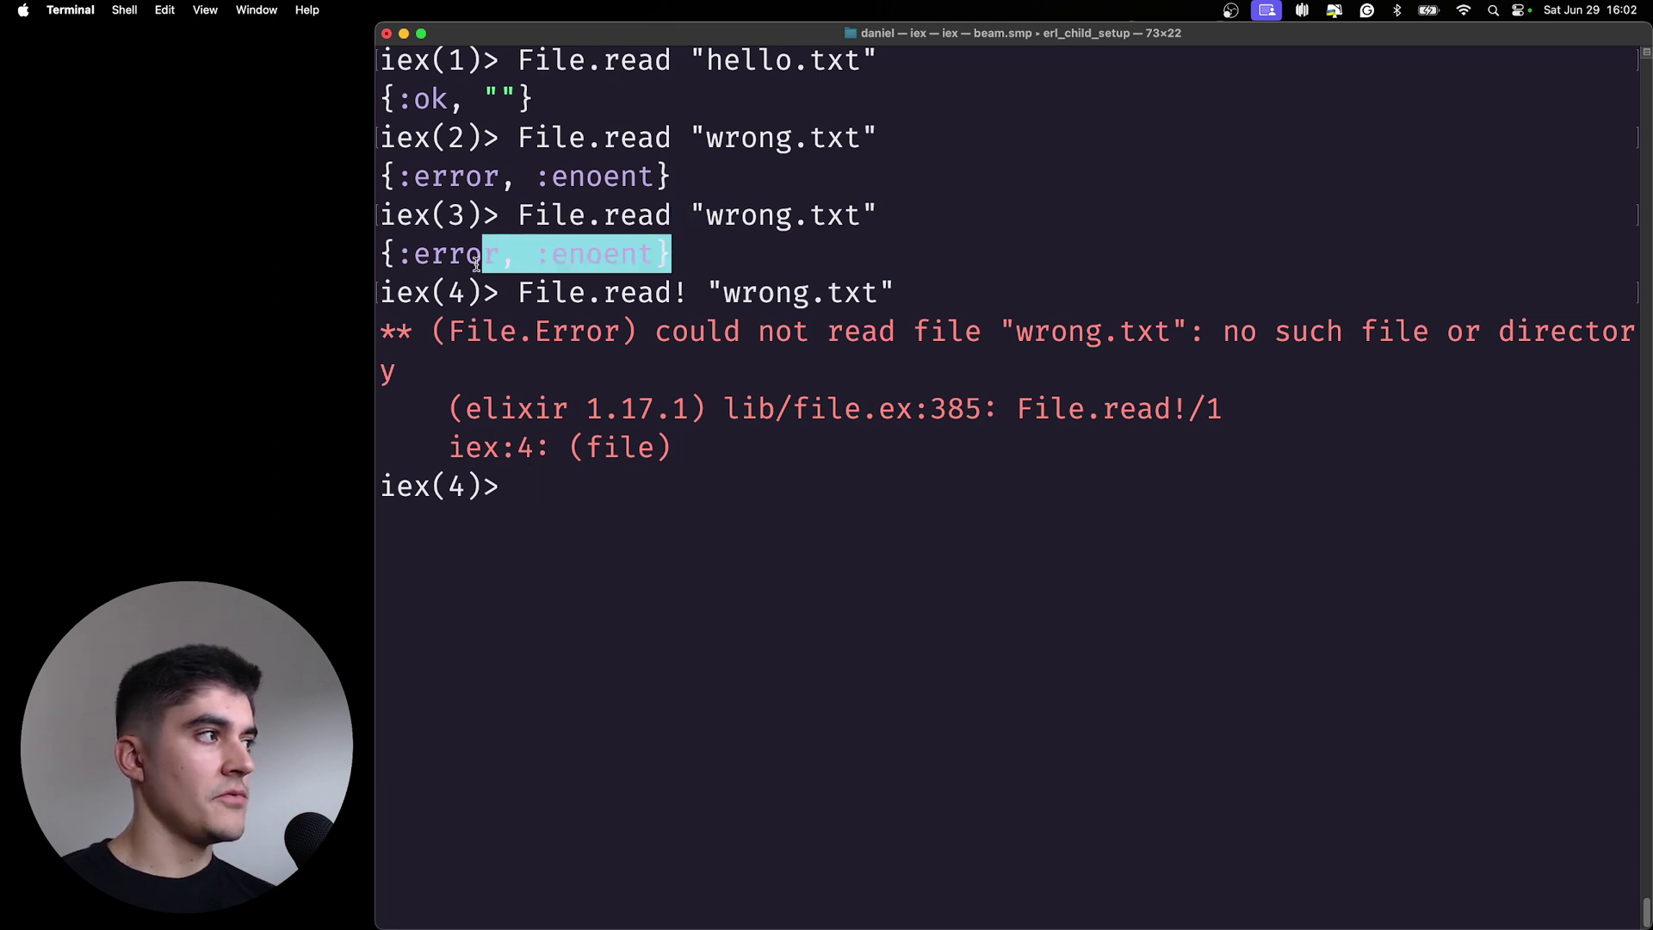
{"action": "left_click", "coordinate": [589, 513]}
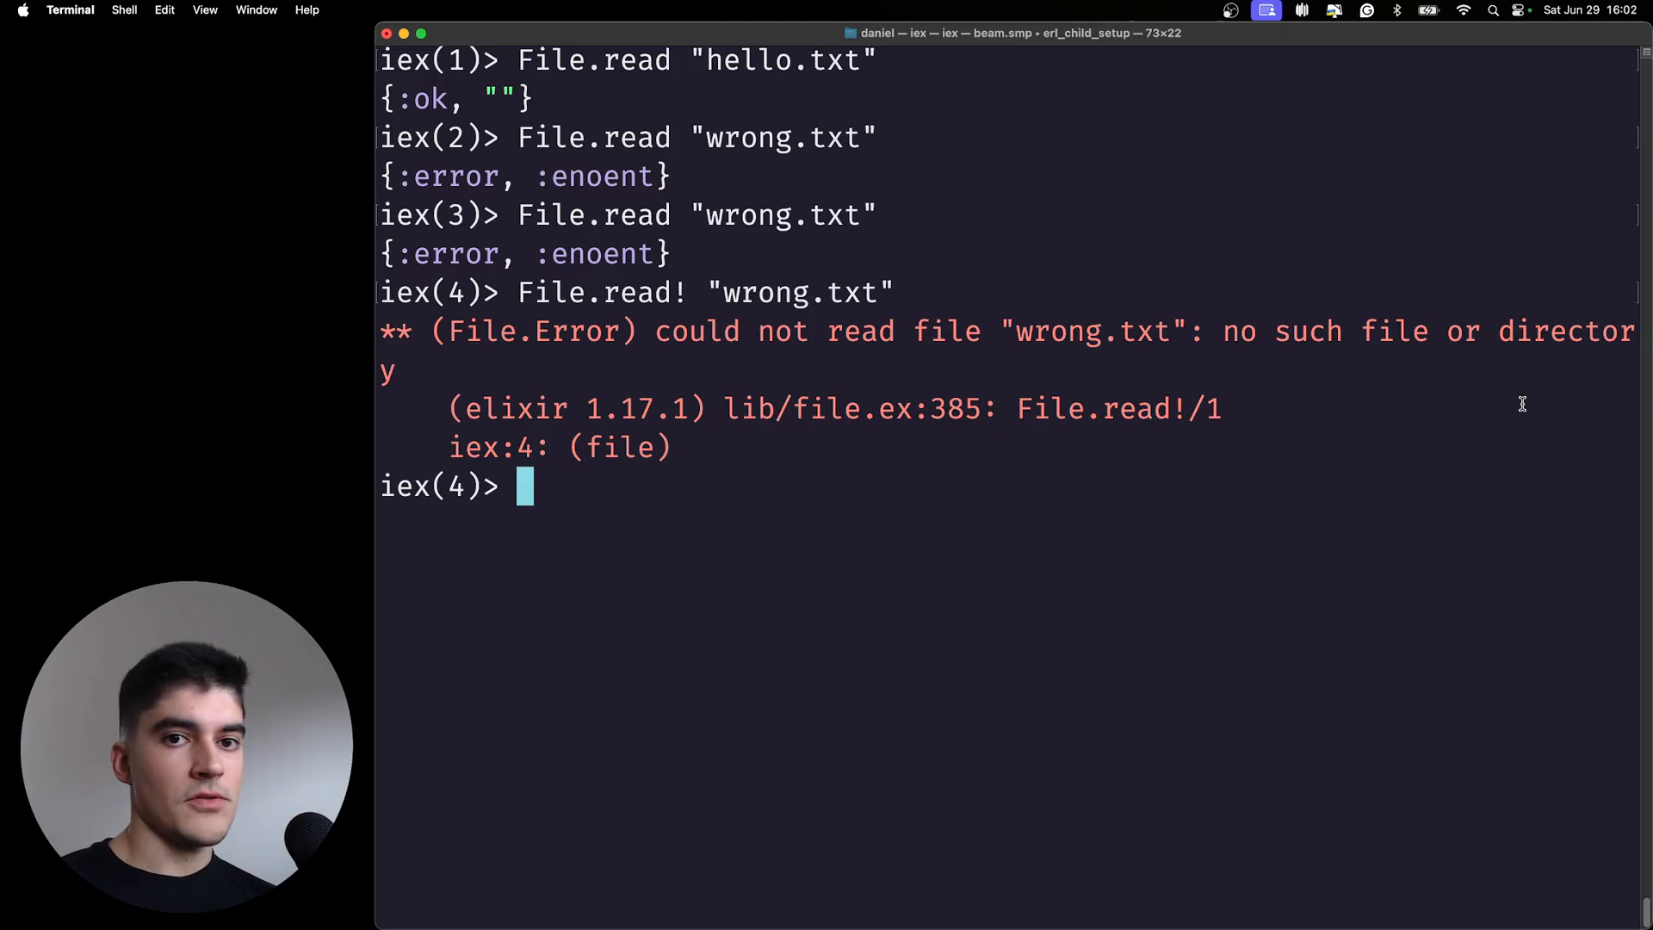